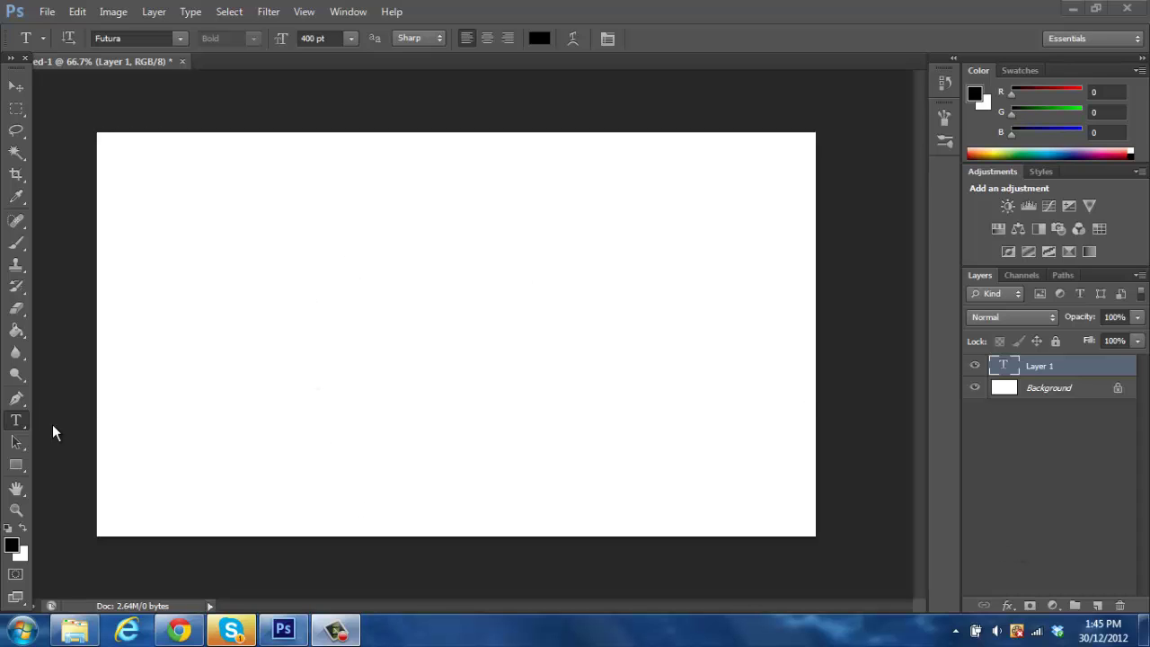
# Add the letter V in 400 pt Futura Bold and move it near the centre of the canvas.
pyautogui.click(9, 426)
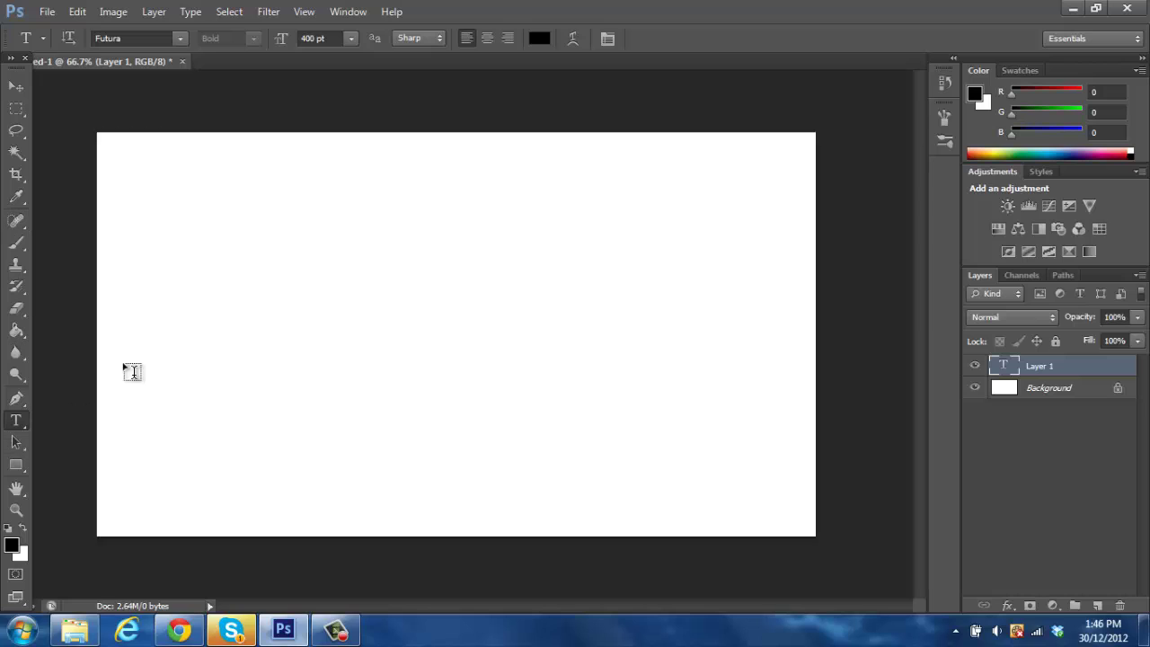
pyautogui.click(325, 316)
pyautogui.moveTo(329, 404); pyautogui.dragTo(374, 484)
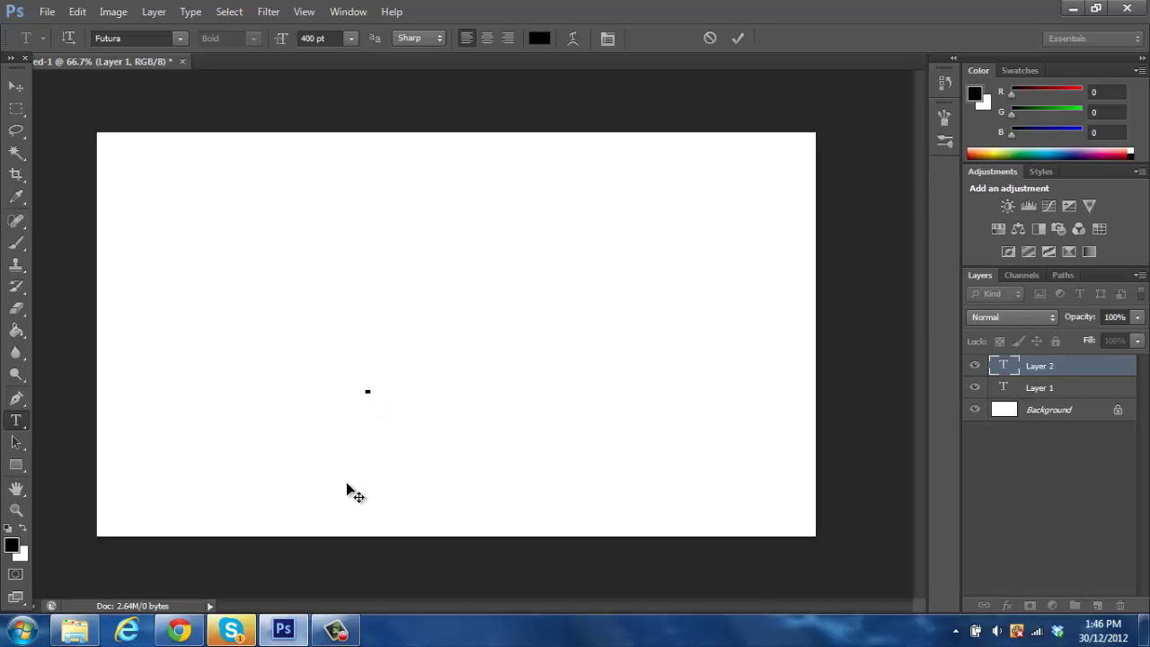
pyautogui.write('V')
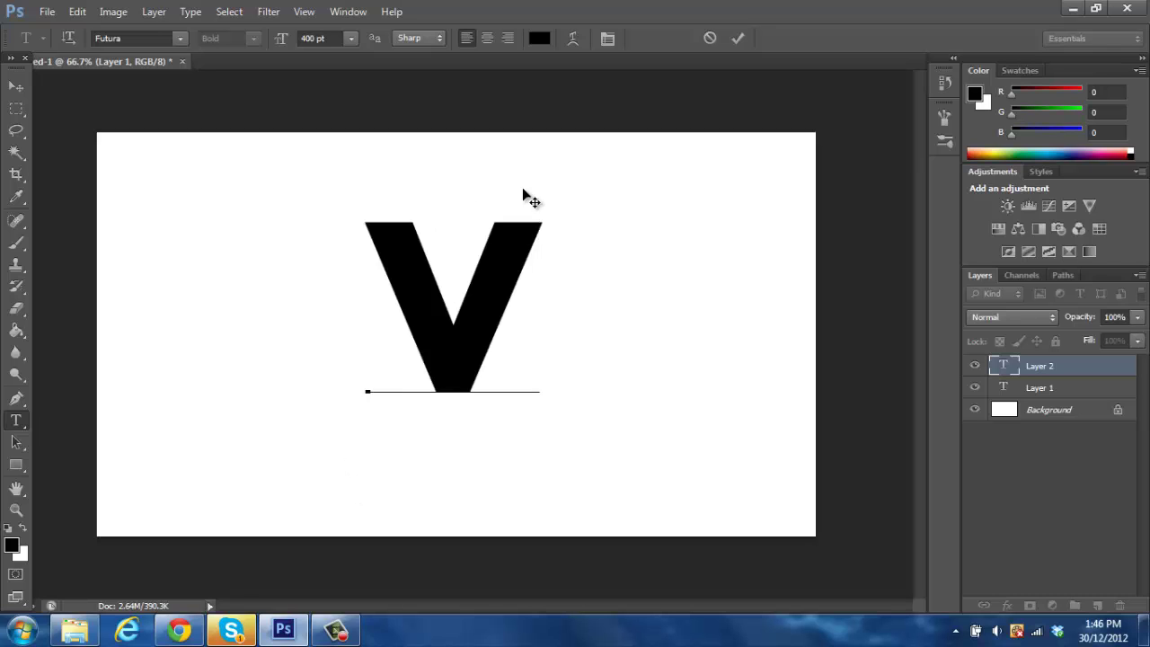
pyautogui.click(16, 86)
pyautogui.moveTo(480, 328); pyautogui.dragTo(506, 358)
# Delete the empty text layer "Layer 1" beneath the V layer.
pyautogui.click(1083, 395)
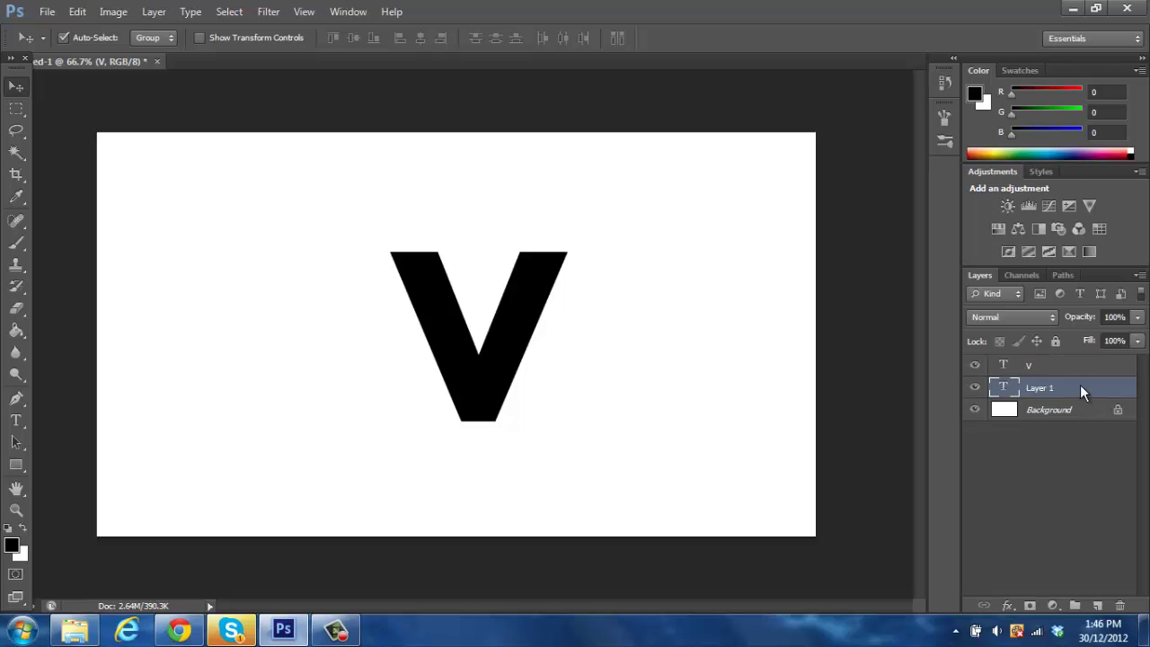
pyautogui.rightClick(1083, 390)
pyautogui.click(899, 135)
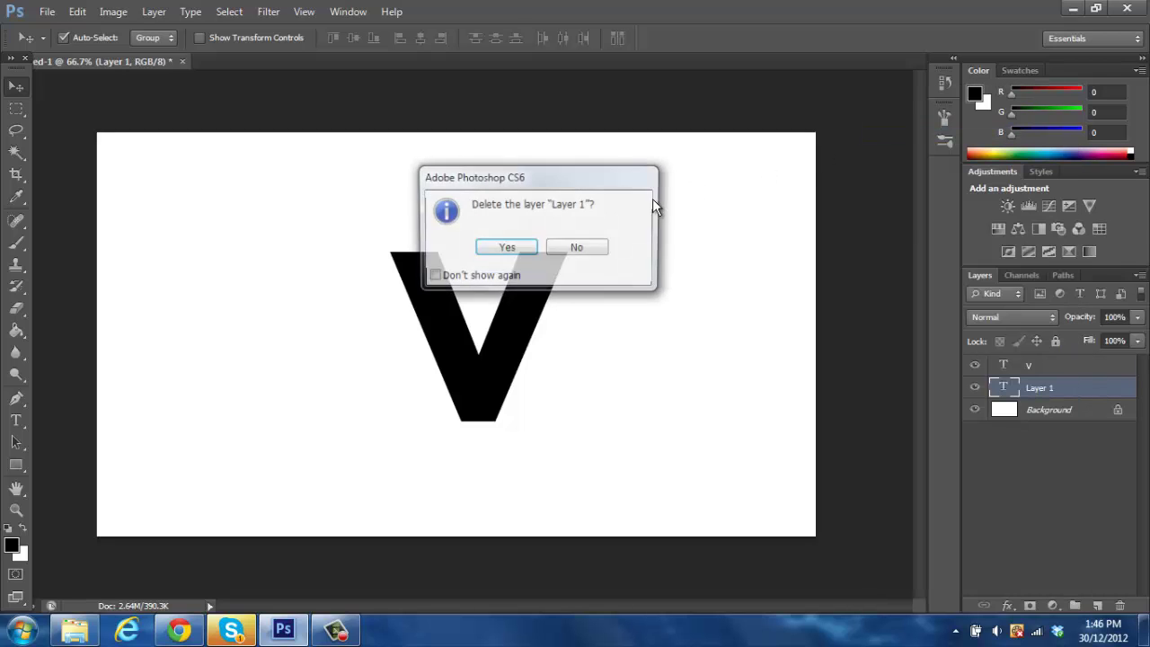
pyautogui.click(521, 248)
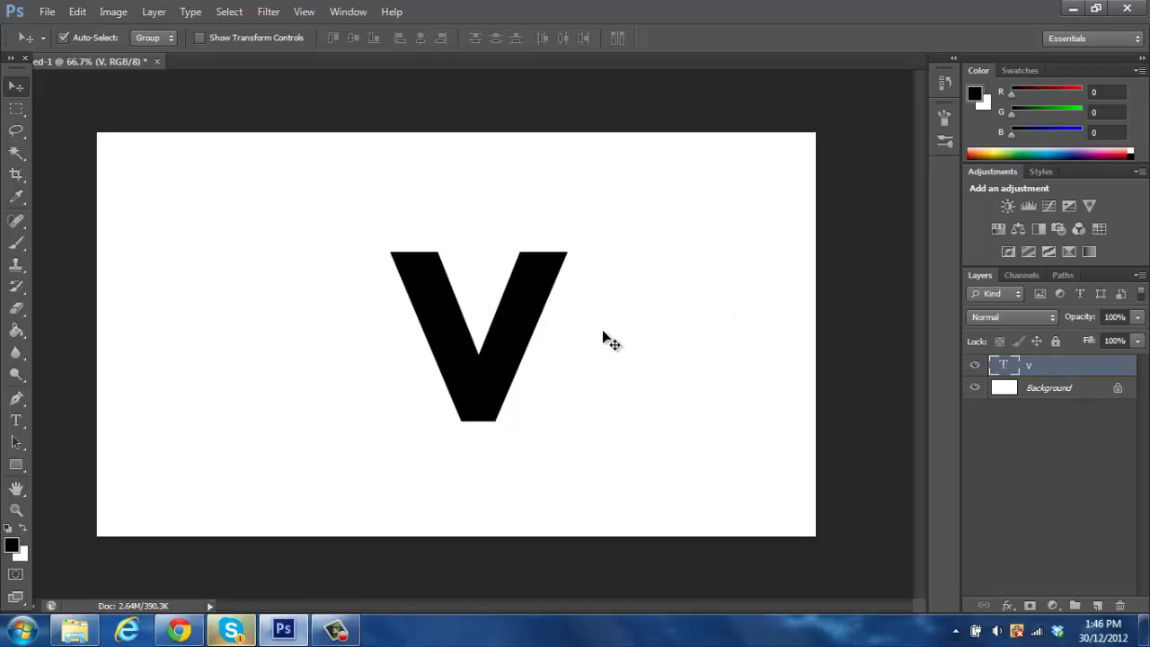
# Rasterize the V text layer by applying the Paint Bucket, and return to the Move tool.
pyautogui.click(16, 330)
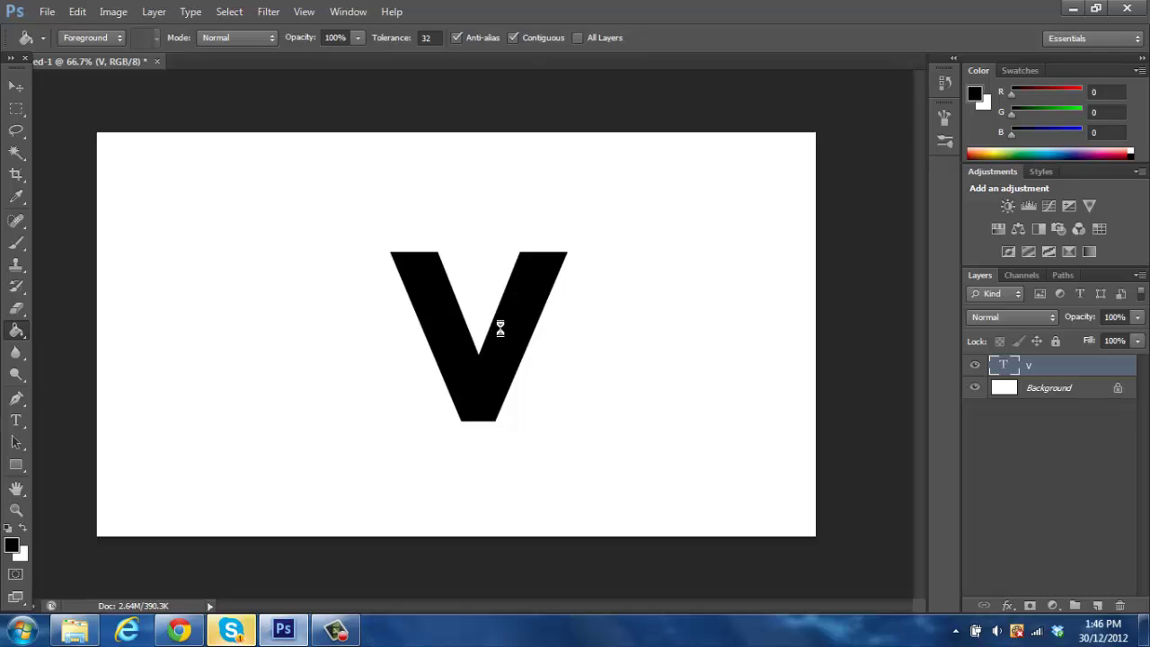
pyautogui.click(590, 329)
pyautogui.click(538, 254)
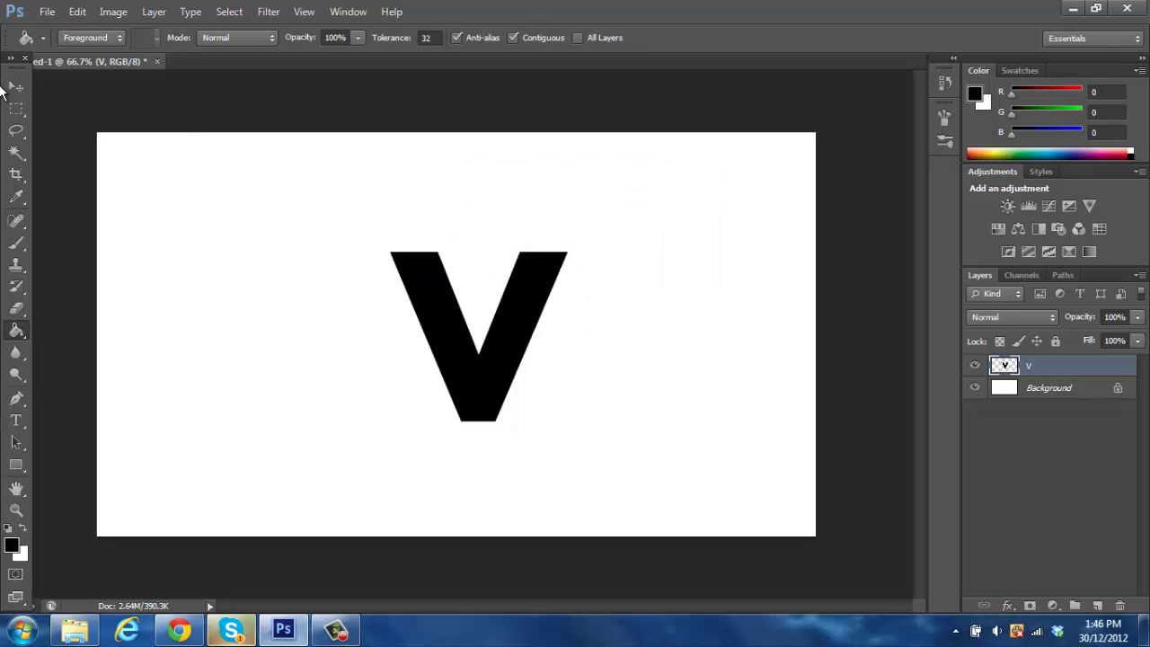
pyautogui.press('v')
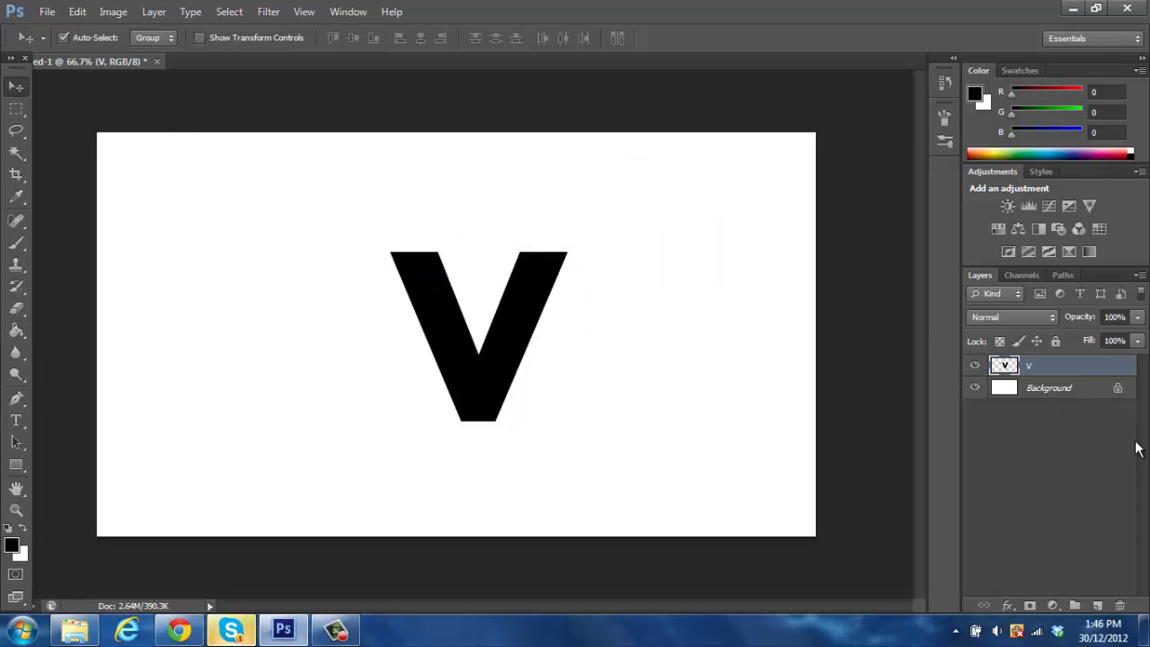
pyautogui.click(1098, 605)
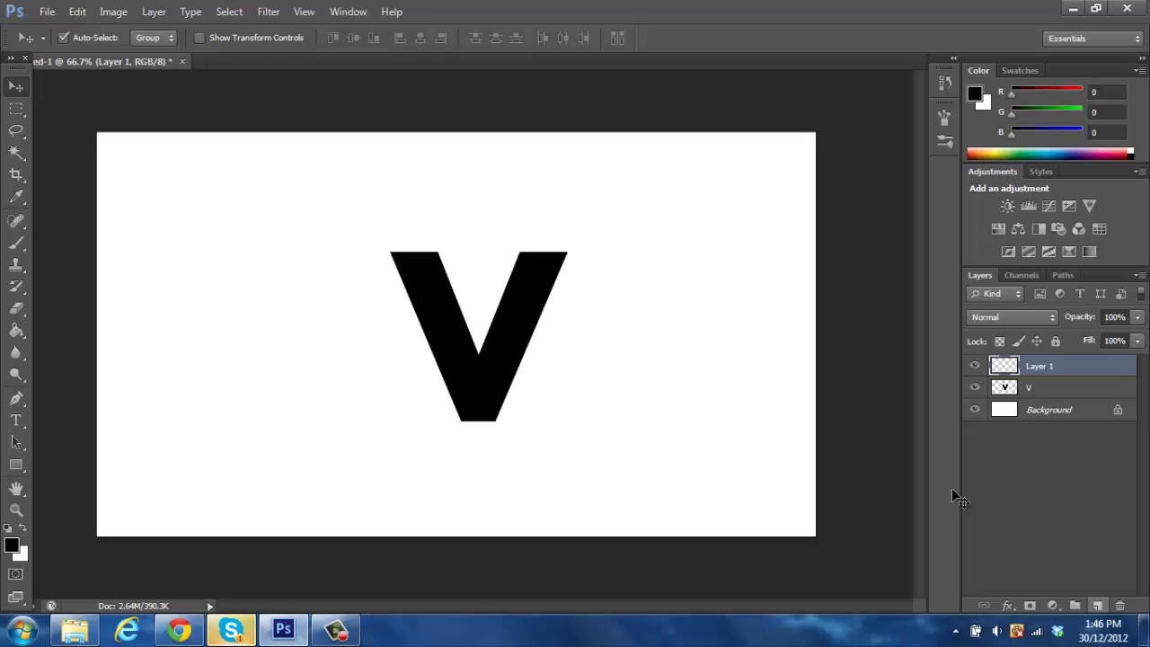
pyautogui.click(15, 110)
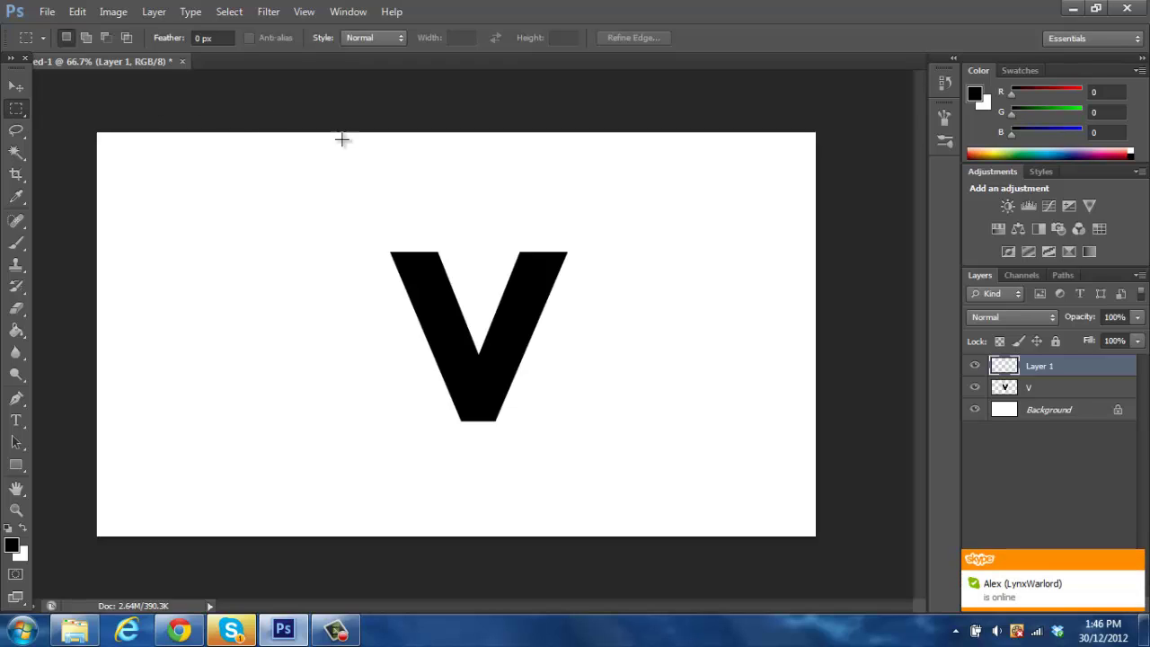
pyautogui.hotkey('ctrl', 'e')
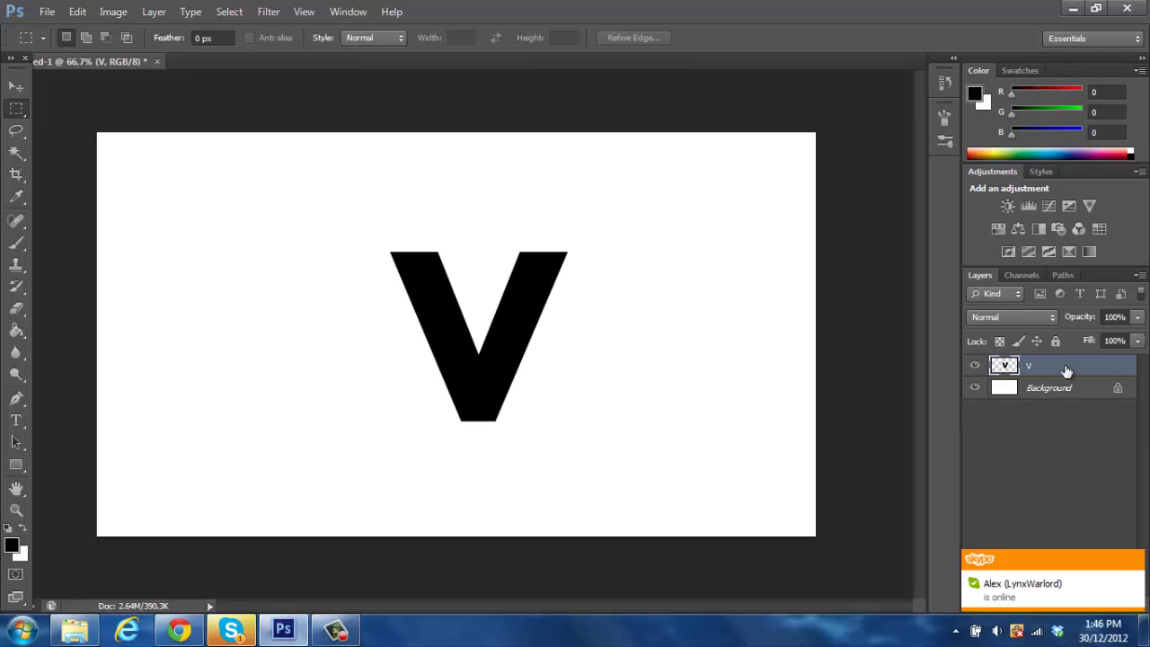
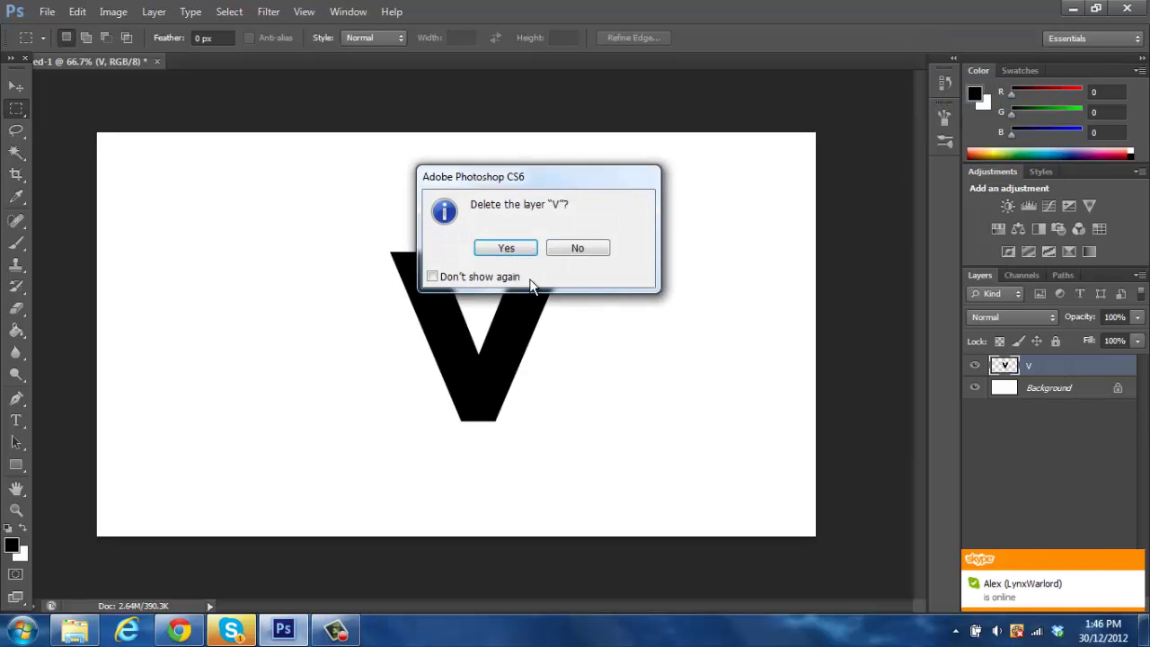
# Duplicate the V layer under the name "V copy".
pyautogui.rightClick(1070, 366)
pyautogui.click(962, 83)
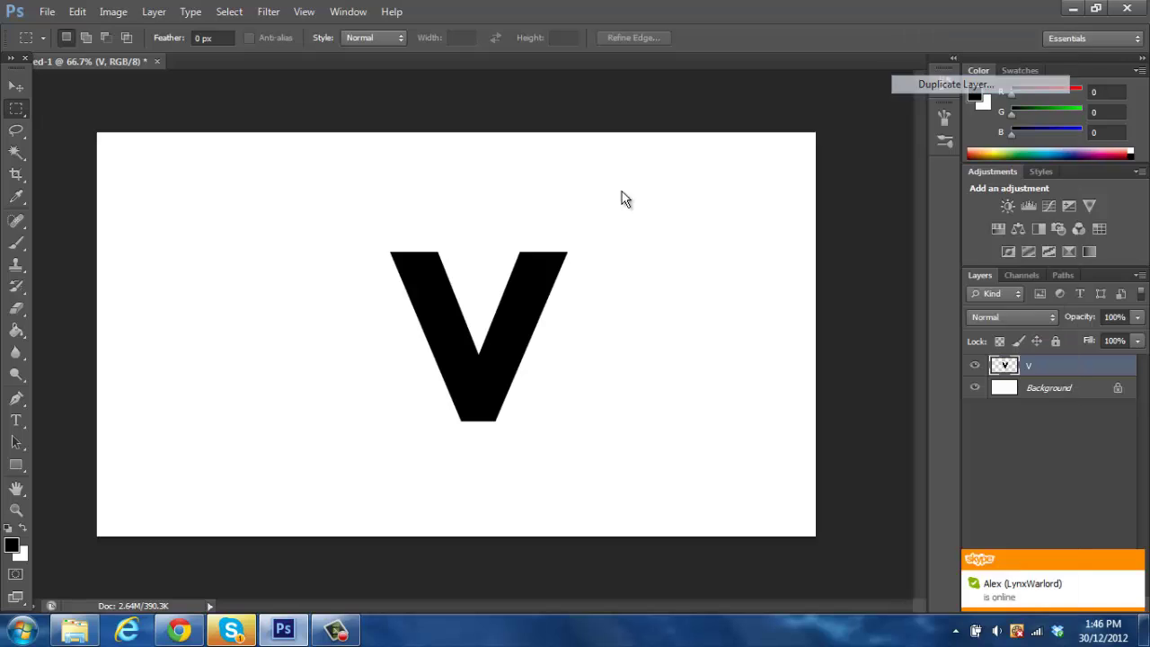
pyautogui.click(723, 190)
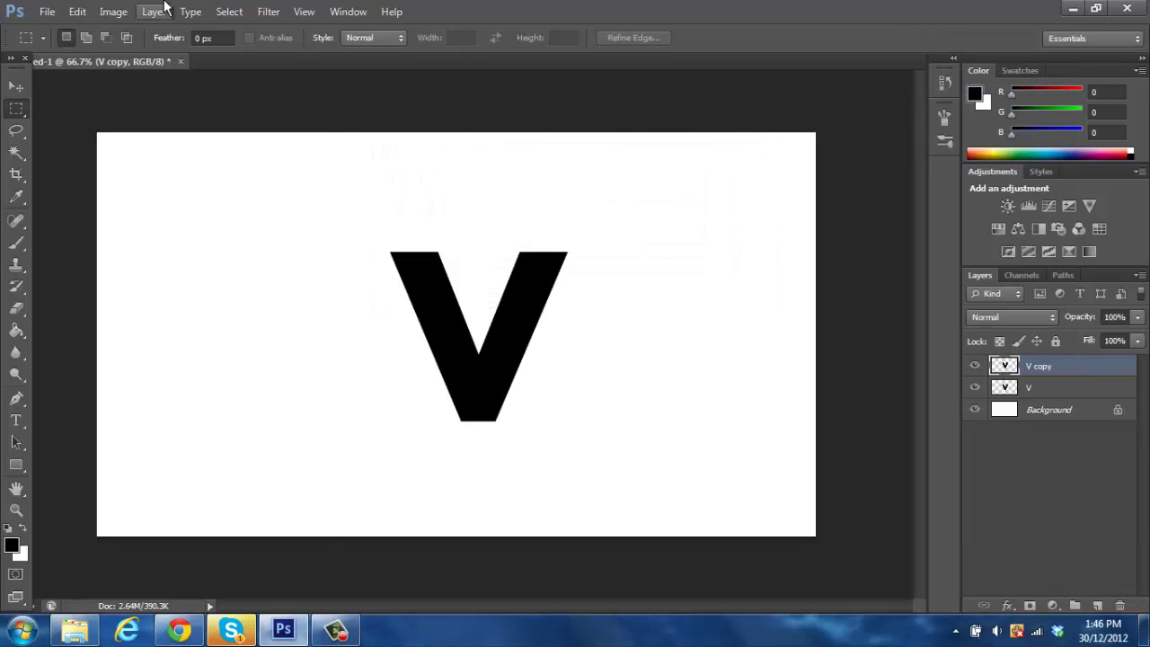
# Scale the V copy to about 39%, place it inside the notch of the large V, and apply the transformation.
pyautogui.click(77, 12)
pyautogui.moveTo(205, 325)
pyautogui.click(360, 350)
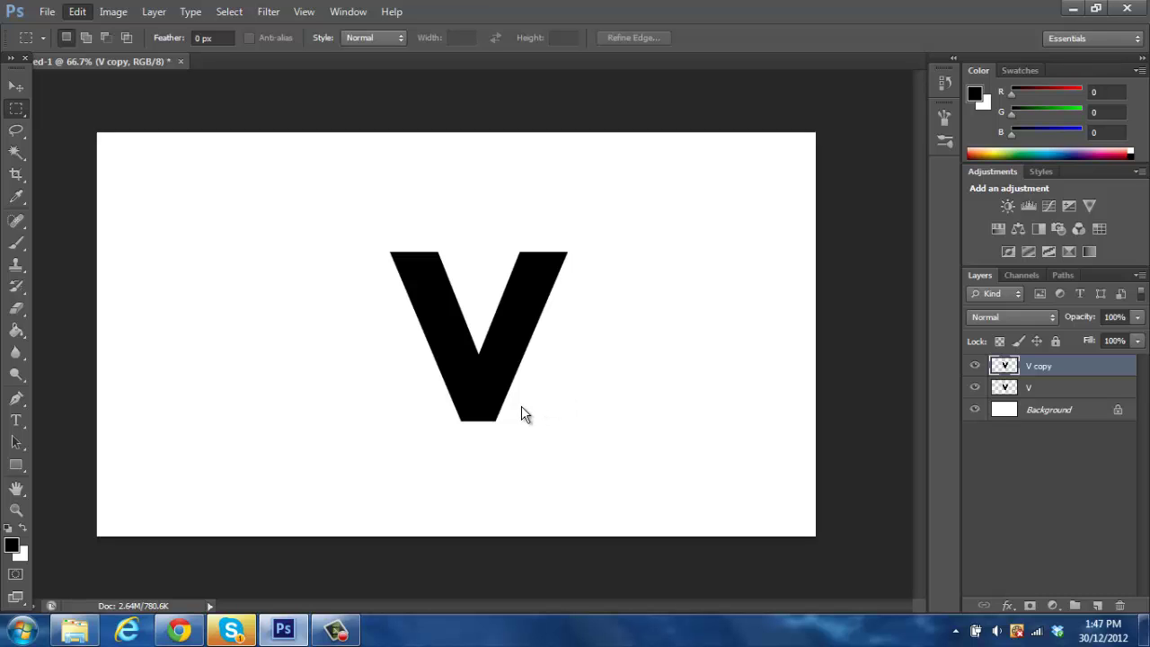
pyautogui.moveTo(541, 383); pyautogui.dragTo(494, 275)
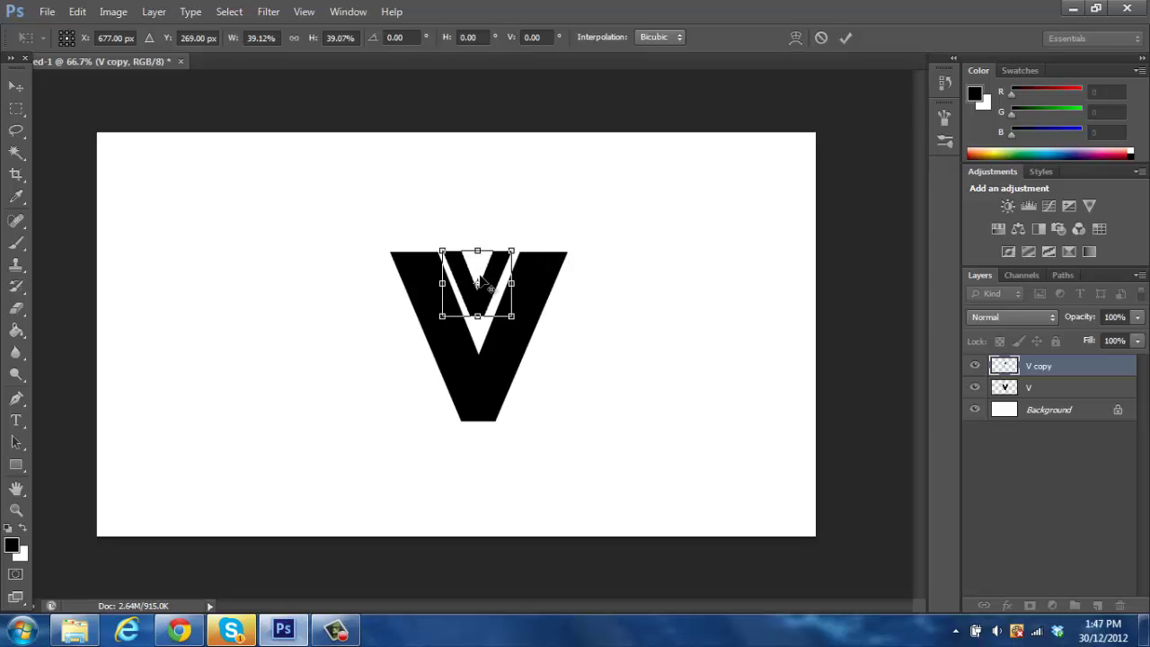
pyautogui.scroll(1, 466, 276)
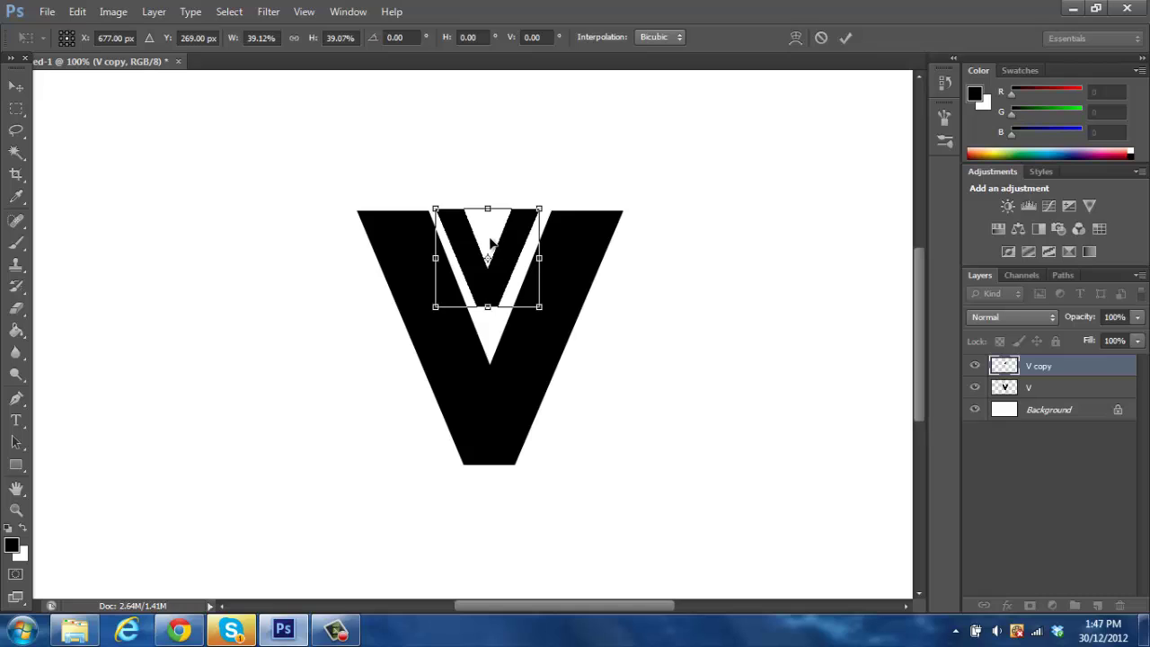
pyautogui.moveTo(491, 243); pyautogui.dragTo(489, 246)
pyautogui.press('g')
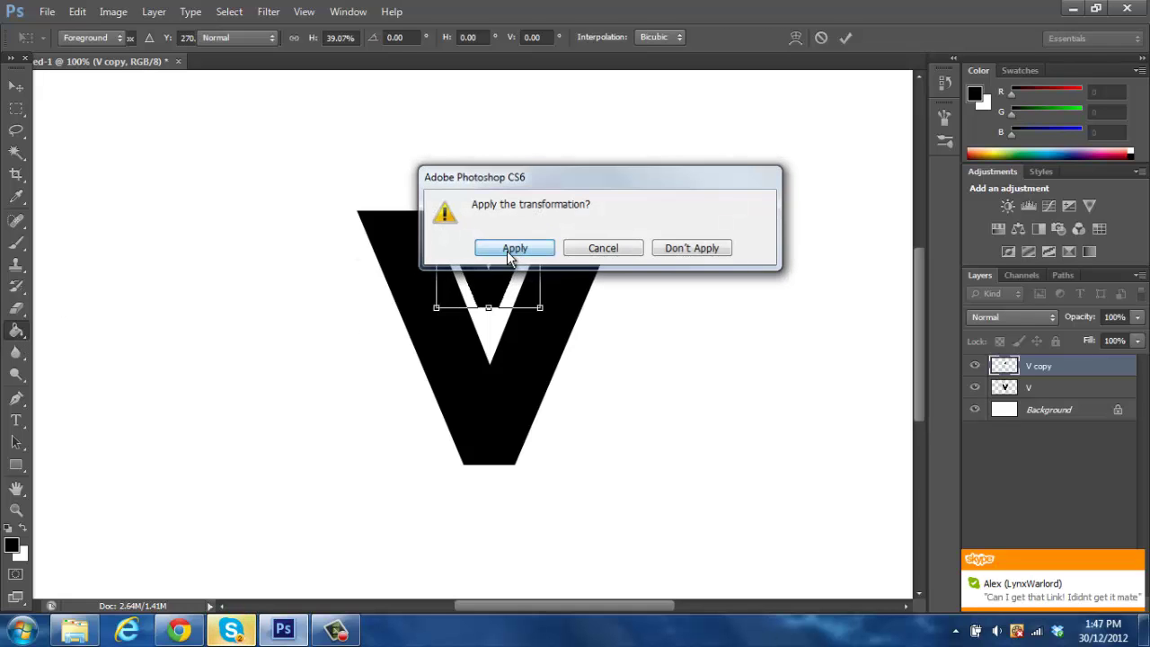
pyautogui.click(514, 248)
pyautogui.click(19, 88)
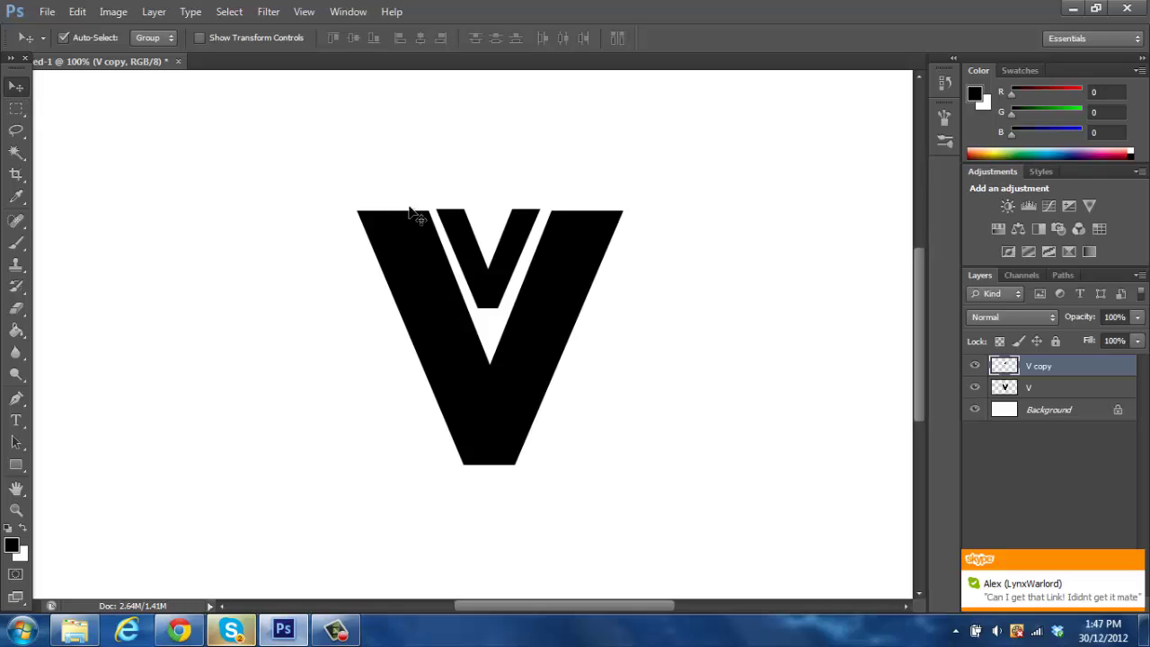
# Reposition the small V so it sits centred in the notch of the large V.
pyautogui.moveTo(472, 242); pyautogui.dragTo(441, 245)
pyautogui.click(451, 235)
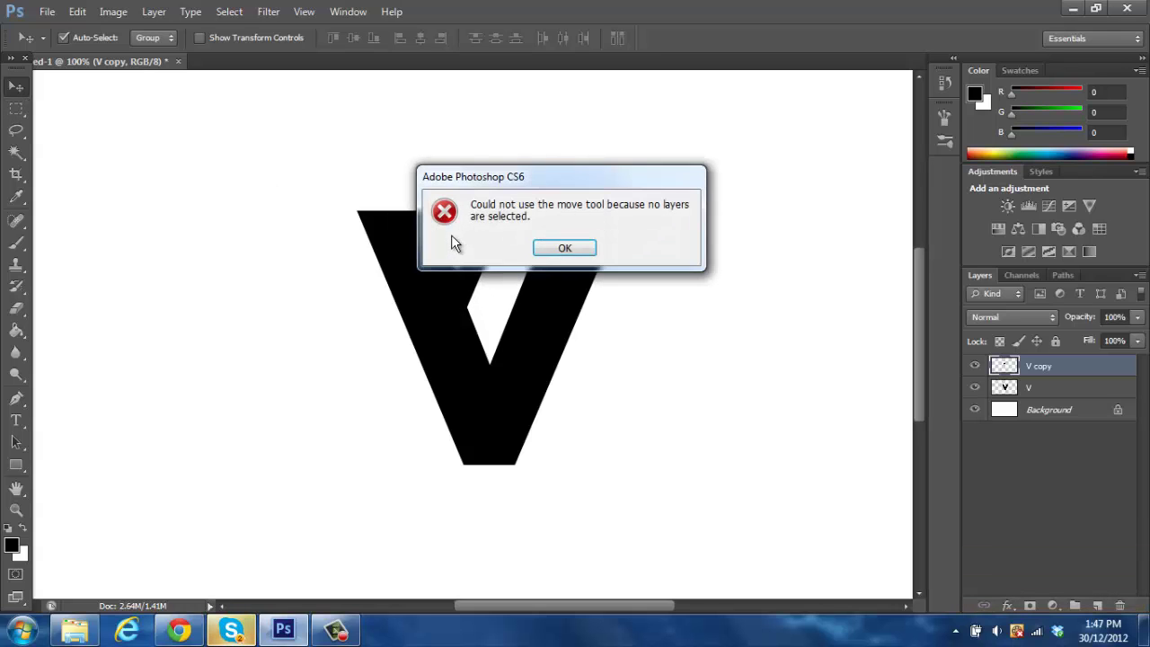
pyautogui.click(547, 241)
pyautogui.moveTo(465, 263); pyautogui.dragTo(494, 258)
# Delete the V copy and V layers, leaving only the Background.
pyautogui.hotkey('ctrl', '-')
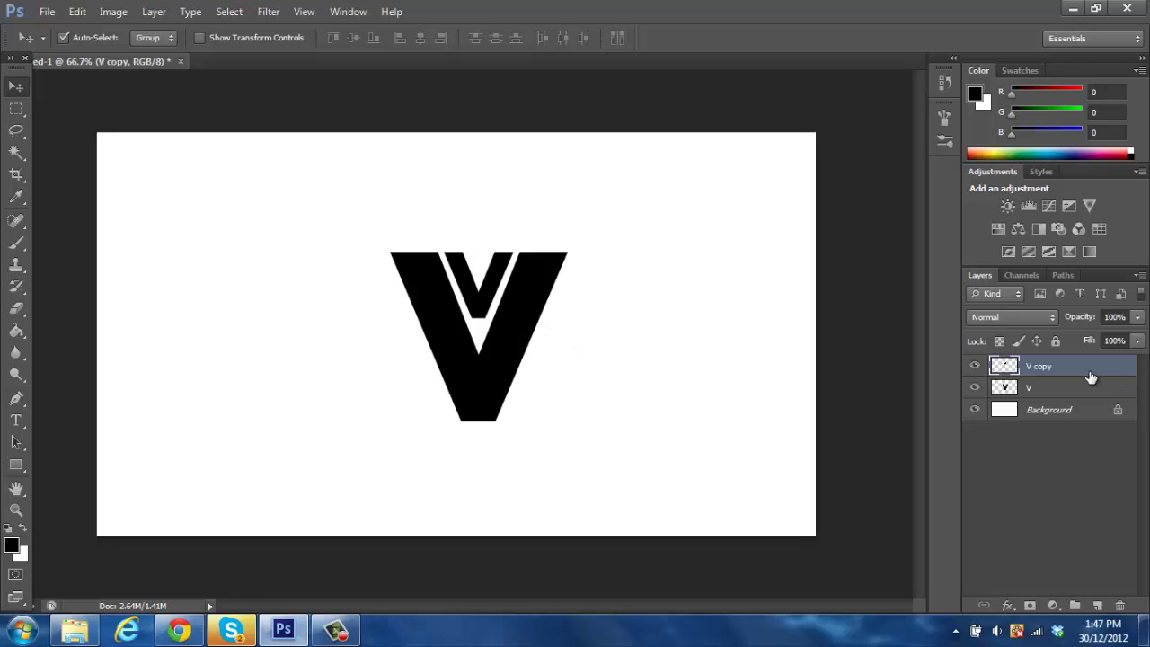
pyautogui.press('Delete')
pyautogui.press('Delete')
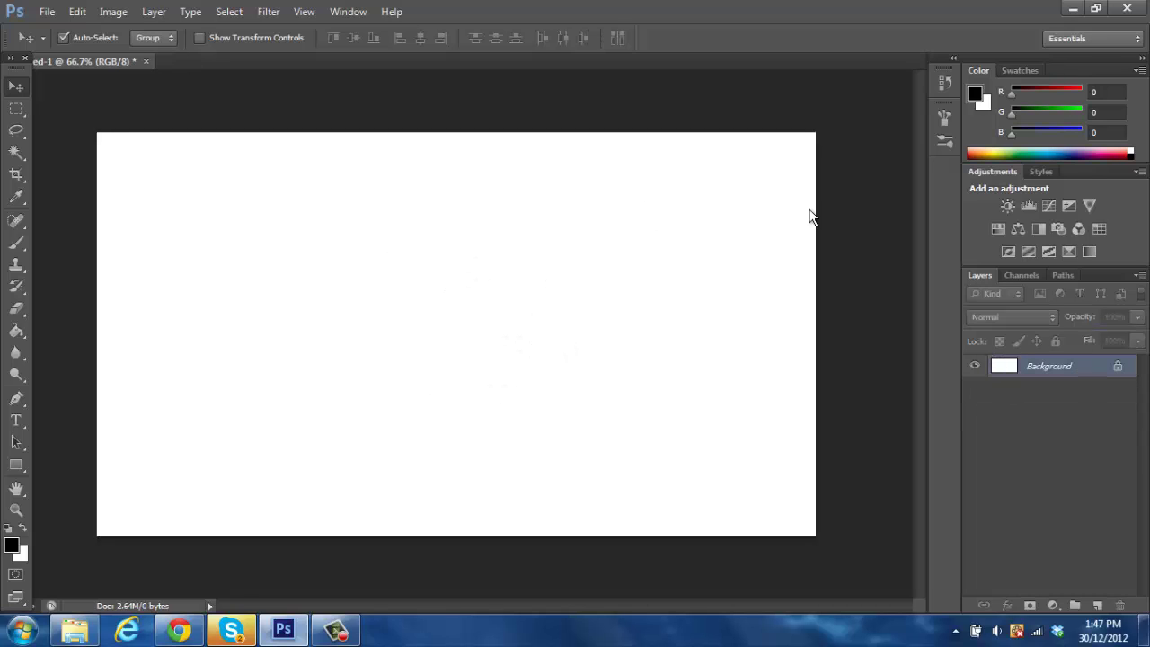
# Add the letter M in 400 pt Futura Bold and move it near the centre of the canvas.
pyautogui.click(16, 420)
pyautogui.click(377, 321)
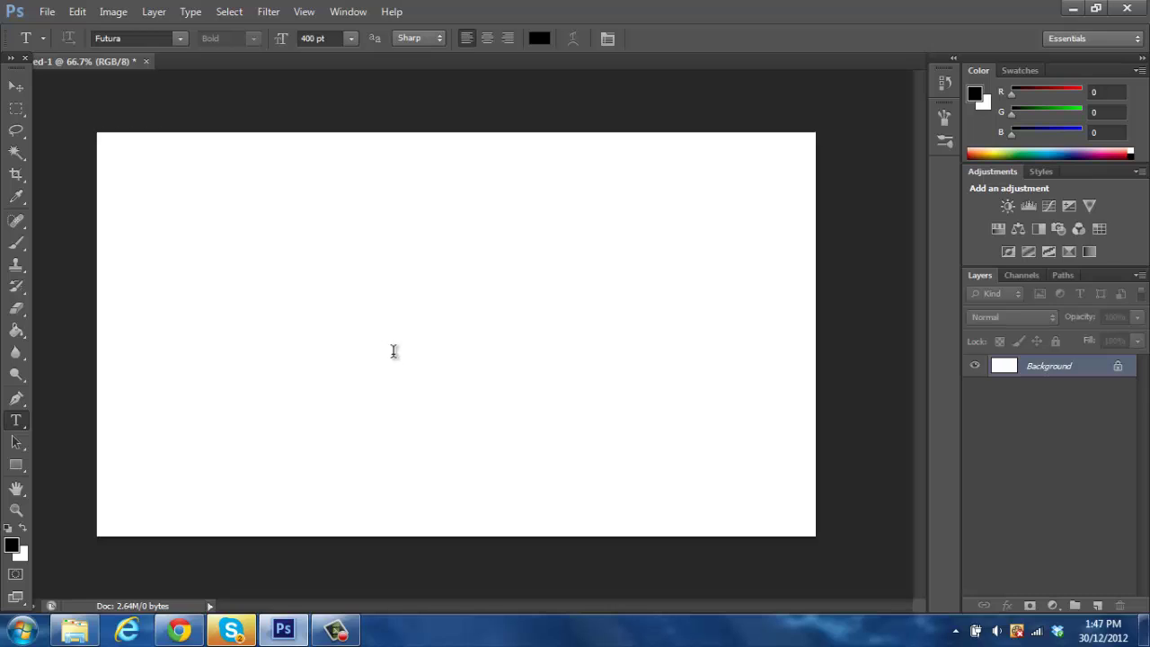
pyautogui.moveTo(385, 419); pyautogui.dragTo(334, 486)
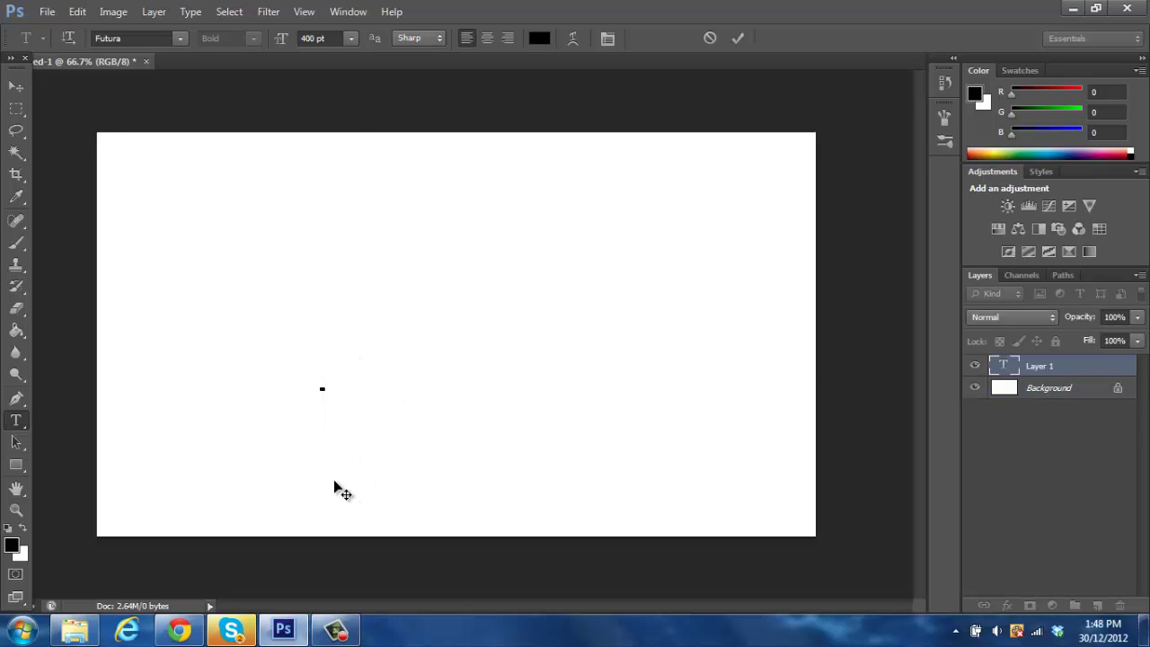
pyautogui.write('m=')
pyautogui.press('Left')
pyautogui.press('Left')
pyautogui.press('Delete')
pyautogui.press('Delete')
pyautogui.write('M')
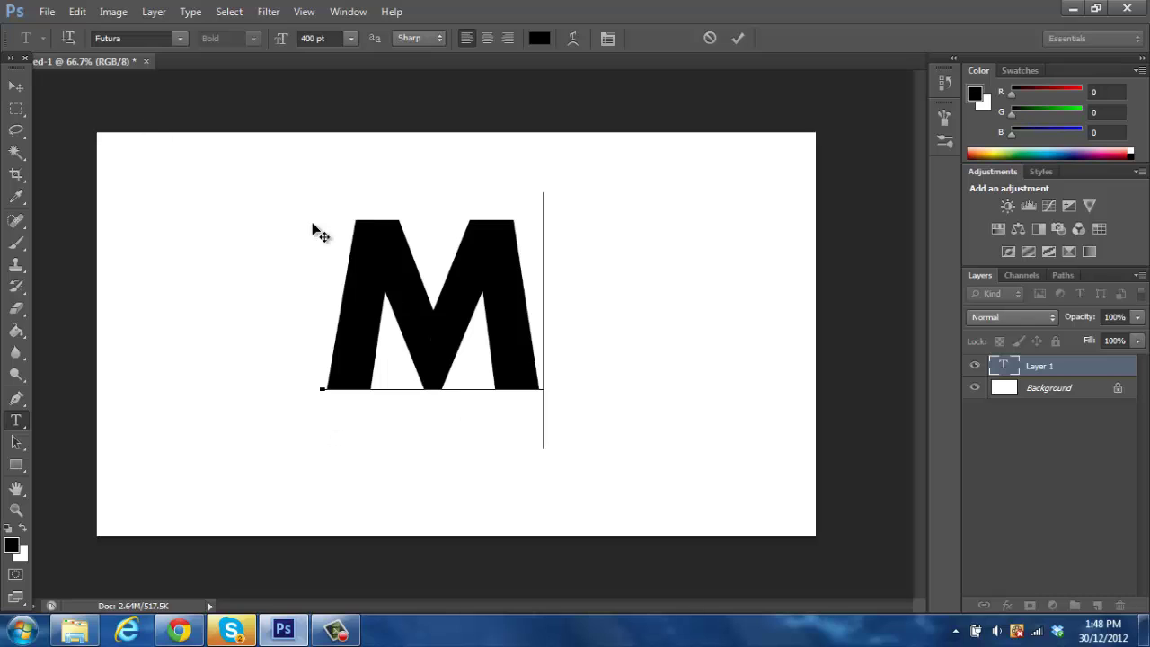
pyautogui.click(16, 87)
pyautogui.moveTo(409, 322); pyautogui.dragTo(457, 347)
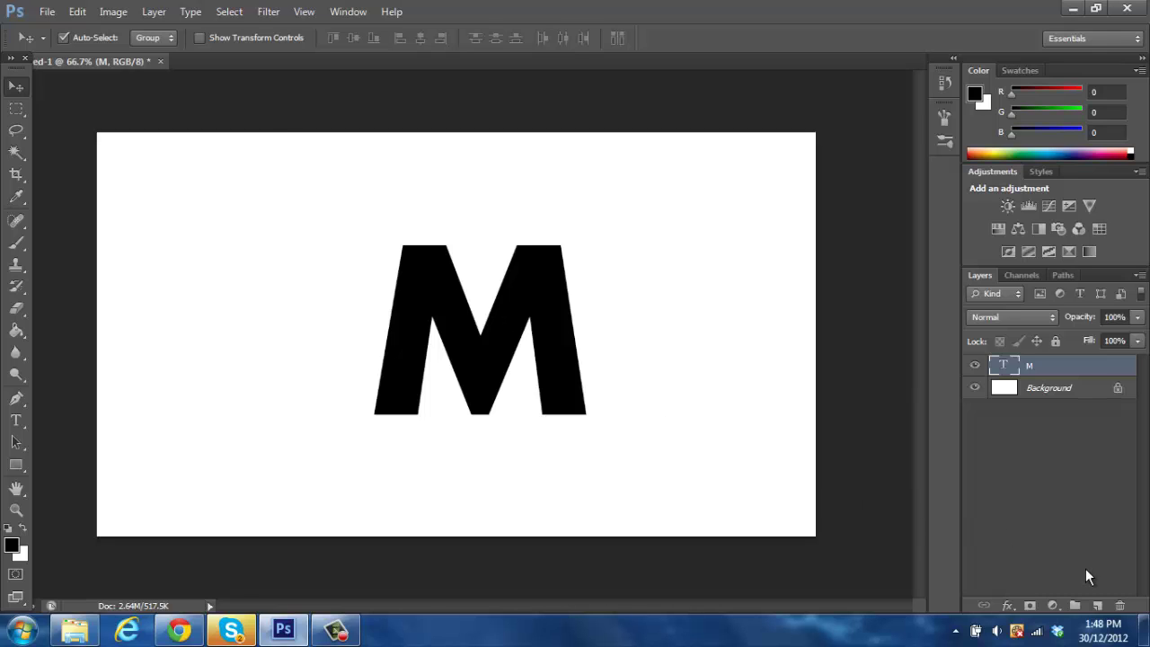
# Add a new layer and draw a closed four-corner Pen path diagonally across the foot of the M's left leg.
pyautogui.click(1097, 608)
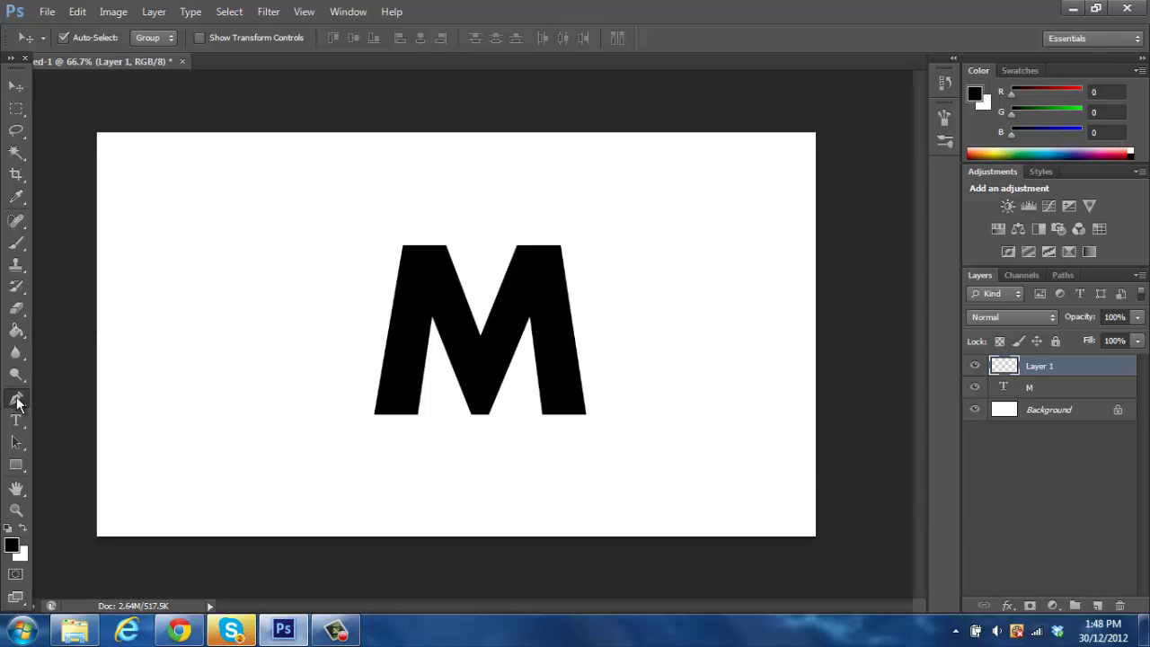
pyautogui.click(16, 400)
pyautogui.hotkey('ctrl', '+')
pyautogui.hotkey('ctrl', '+')
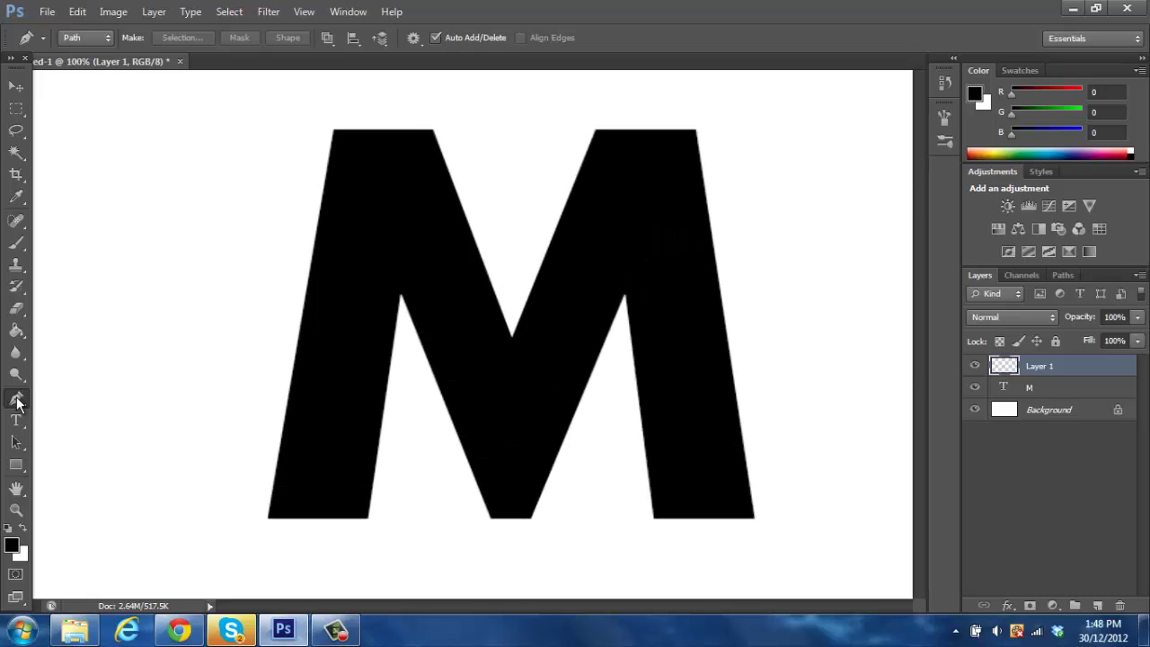
pyautogui.scroll(-3, 184, 438)
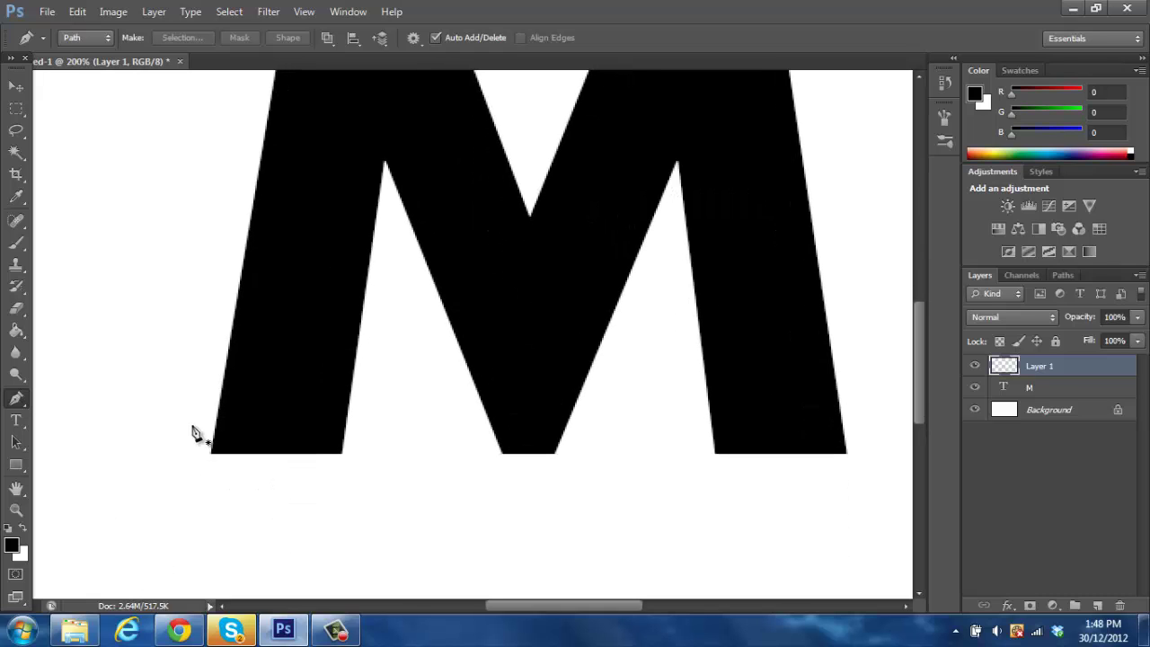
pyautogui.click(196, 404)
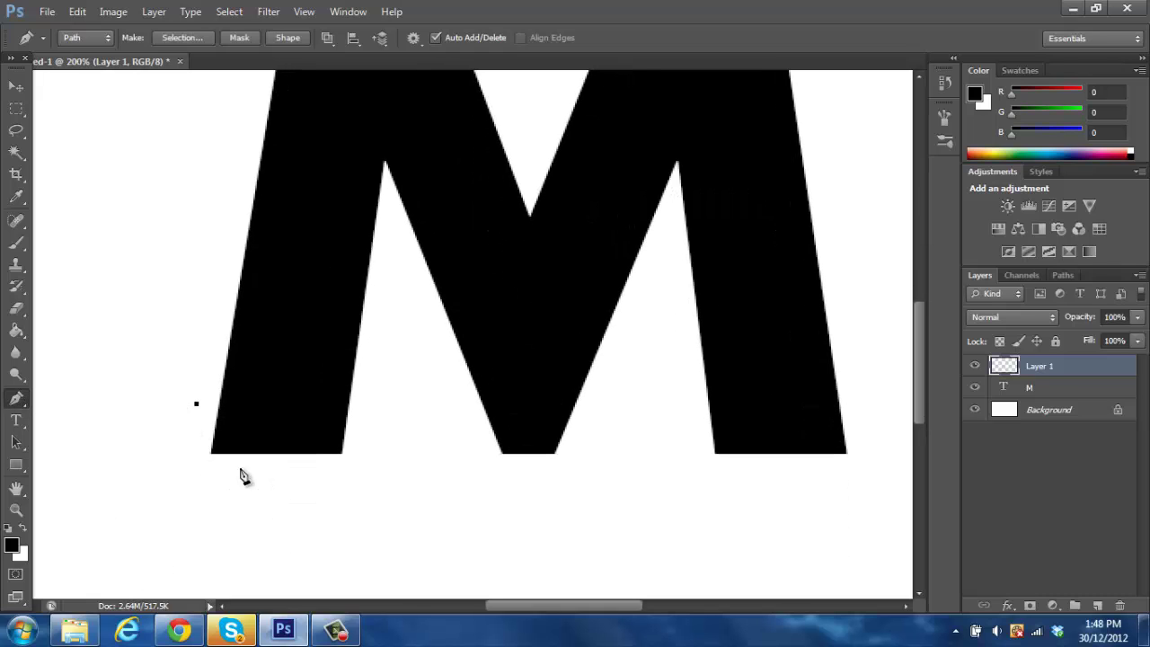
pyautogui.click(258, 499)
pyautogui.click(219, 370)
pyautogui.click(200, 410)
# Convert the Pen path into a new anti-aliased selection with a feather radius of 0 pixels.
pyautogui.rightClick(233, 420)
pyautogui.click(341, 156)
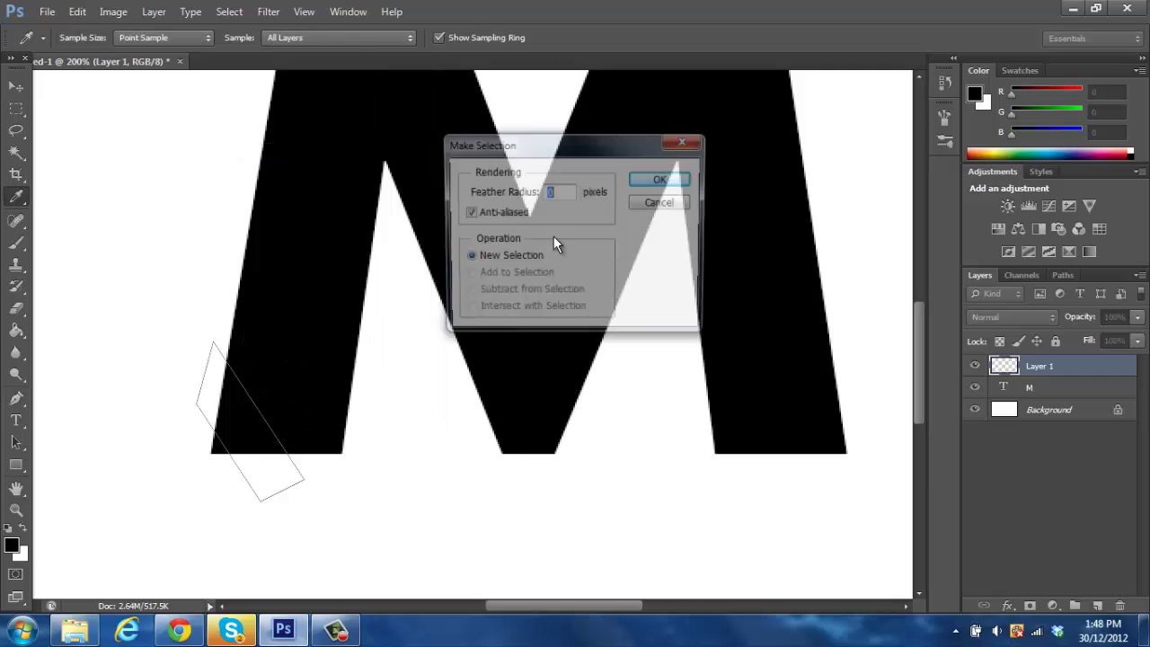
pyautogui.click(659, 179)
# Rasterize the M text layer and erase the selected diagonal strip from its left leg.
pyautogui.click(17, 307)
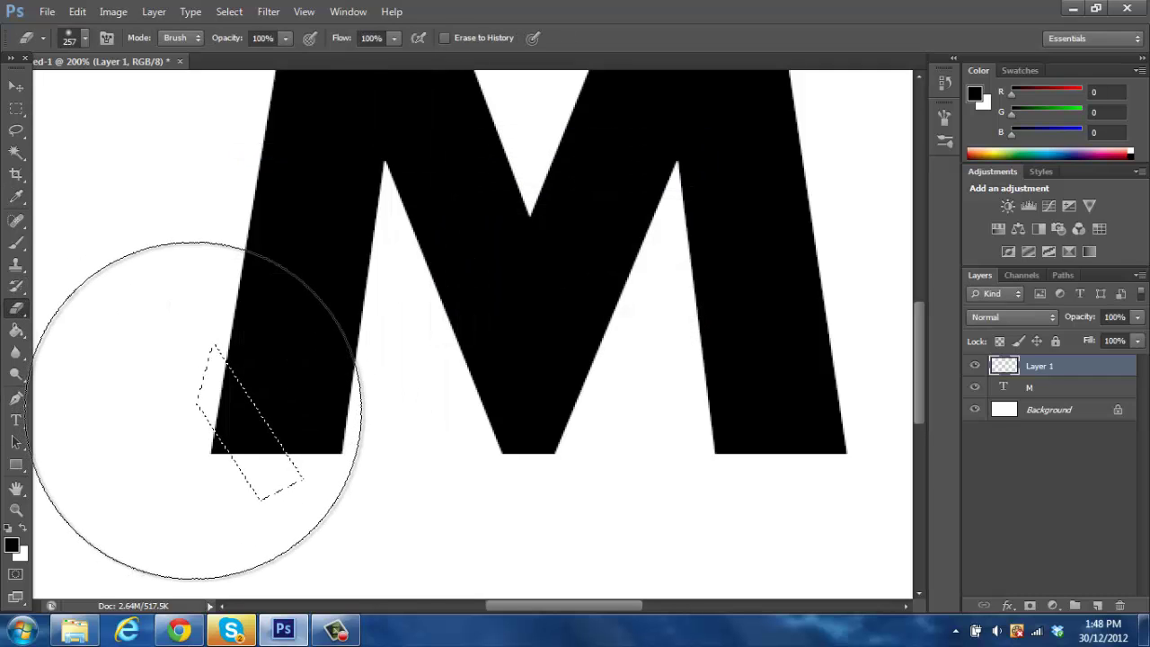
pyautogui.click(1033, 387)
pyautogui.click(257, 411)
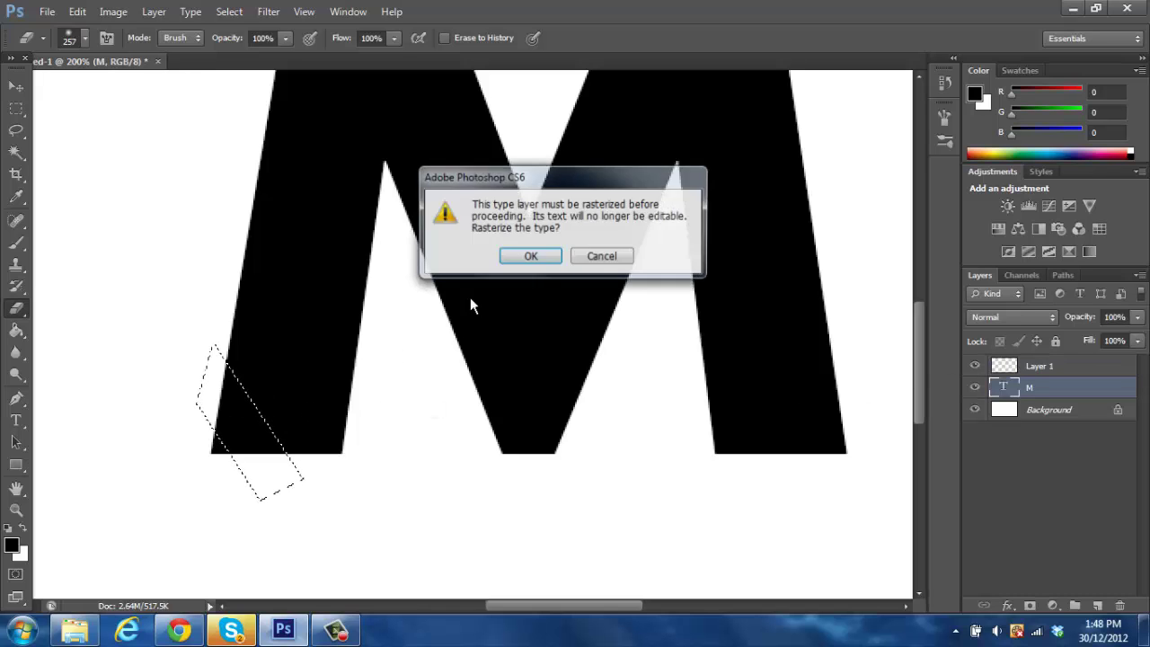
pyautogui.click(531, 256)
pyautogui.moveTo(198, 424); pyautogui.dragTo(368, 584)
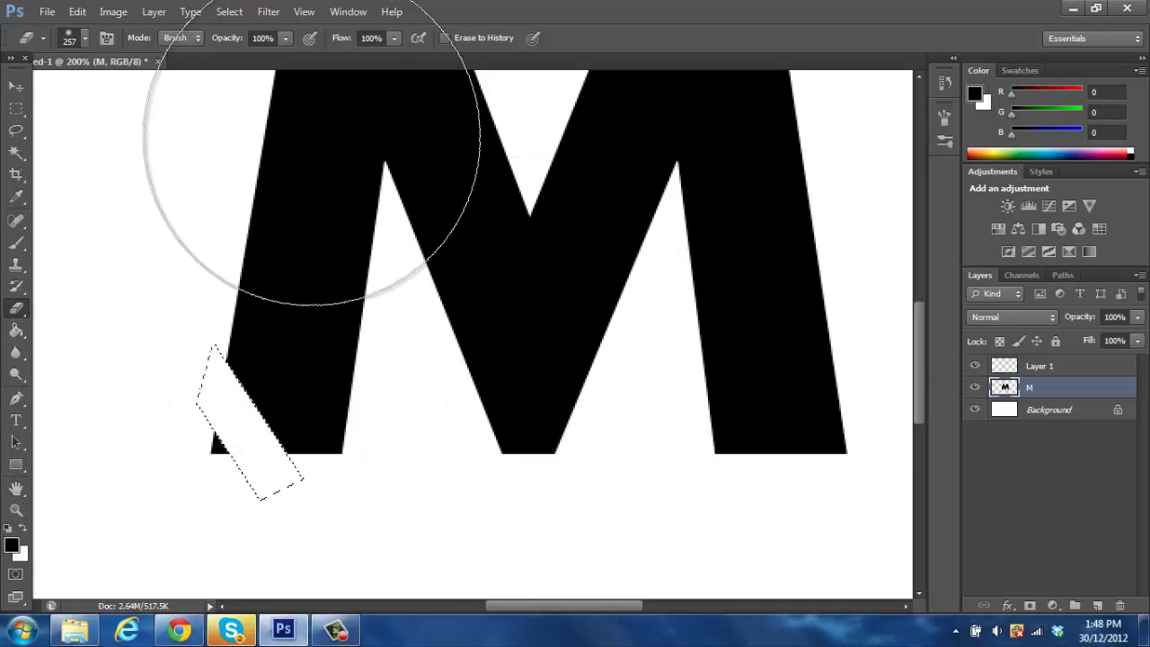
# Deselect the erased diagonal strip at the foot of the M's left leg and show the whole letter.
pyautogui.click(229, 12)
pyautogui.click(257, 46)
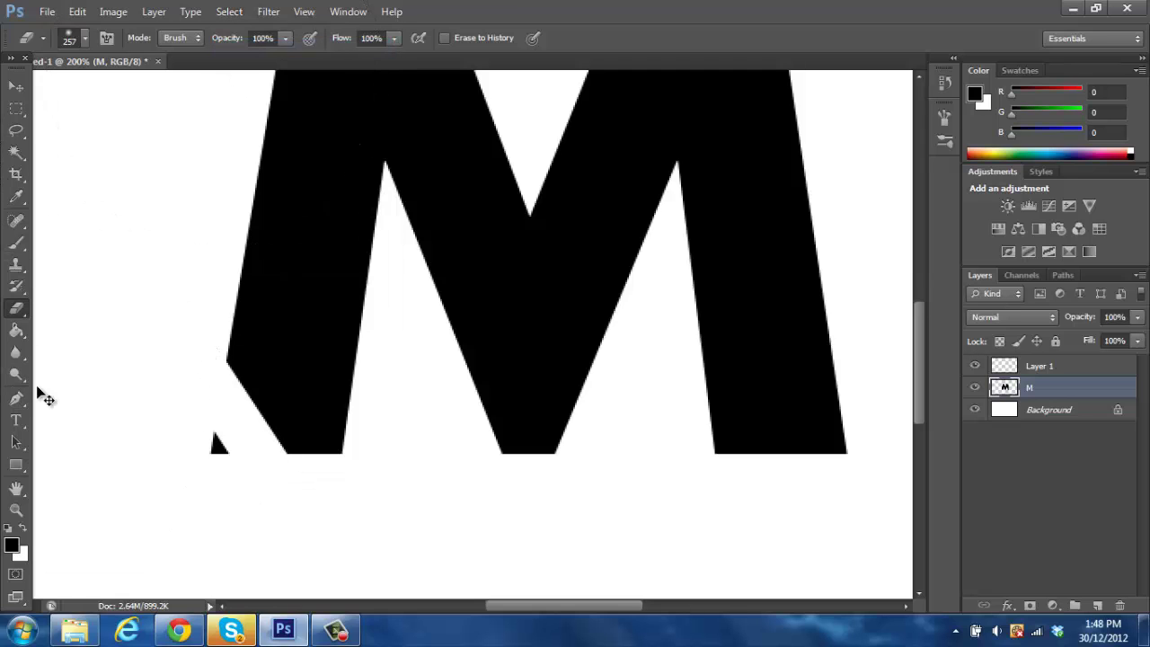
pyautogui.hotkey('ctrl', '-')
pyautogui.hotkey('ctrl', '-')
pyautogui.hotkey('ctrl', '-')
pyautogui.hotkey('ctrl', '-')
pyautogui.hotkey('ctrl', '+')
pyautogui.hotkey('ctrl', '+')
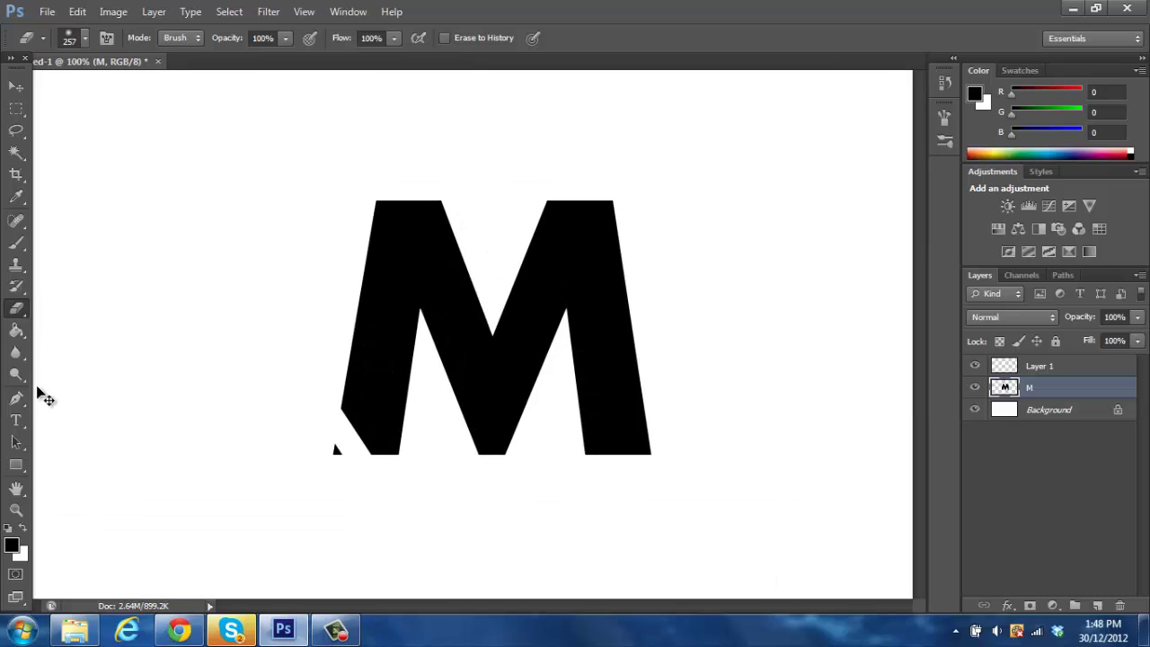
pyautogui.click(335, 630)
pyautogui.click(1067, 575)
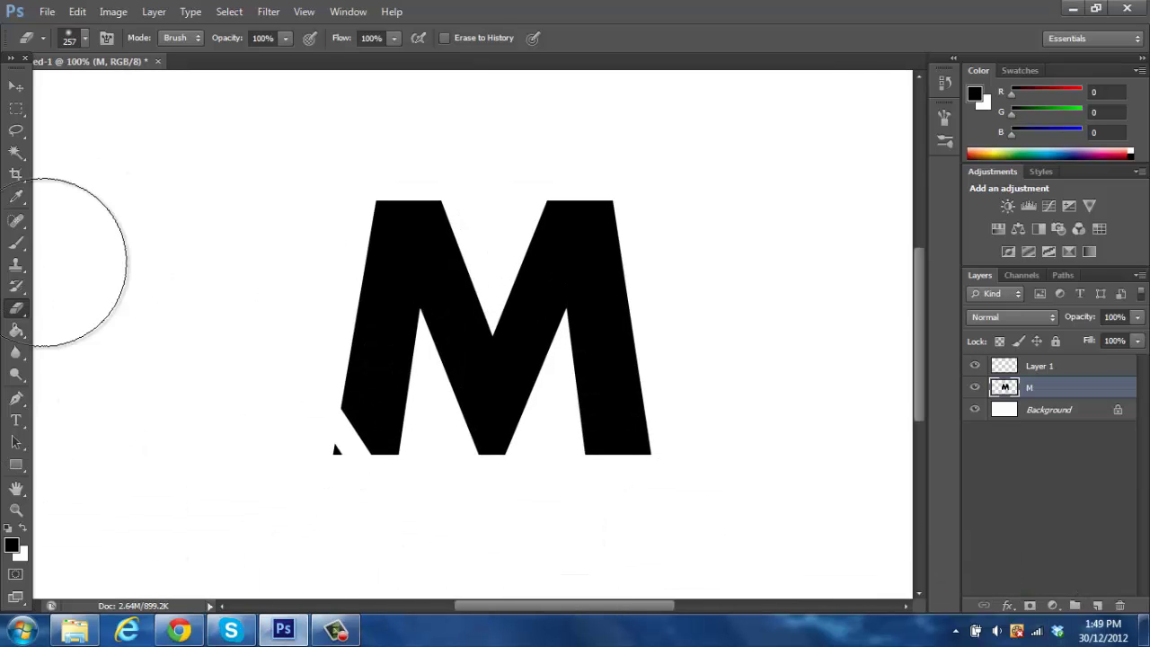
pyautogui.click(15, 87)
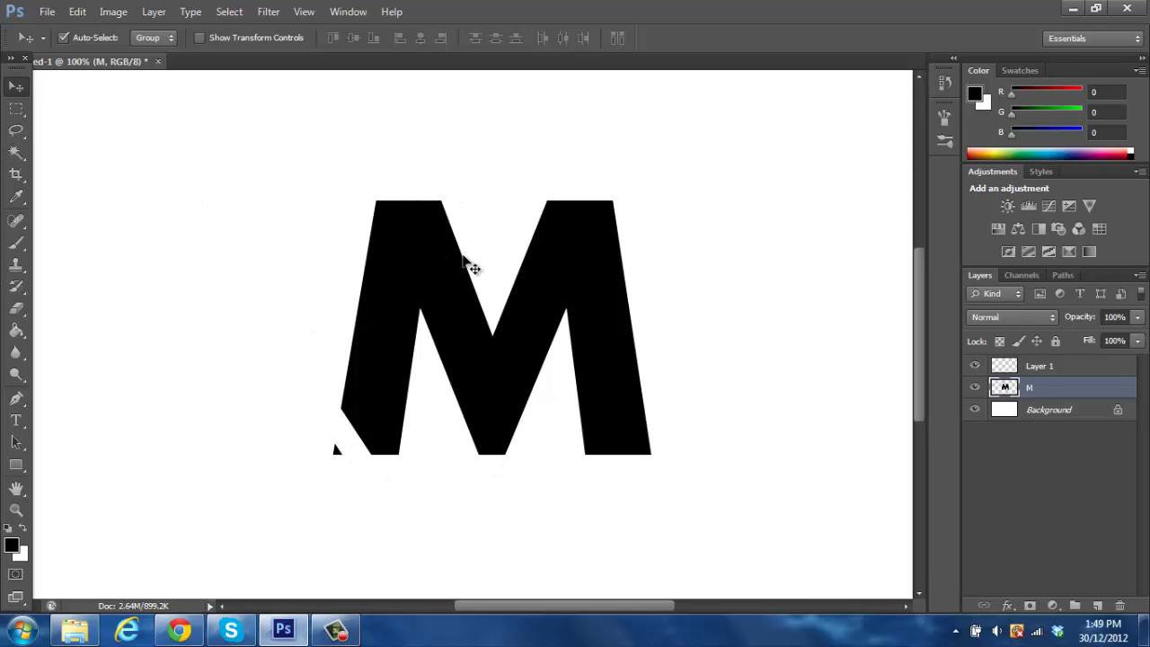
# Select a thin horizontal band just below the top edge of the M's left leg, erase it and deselect.
pyautogui.press('m')
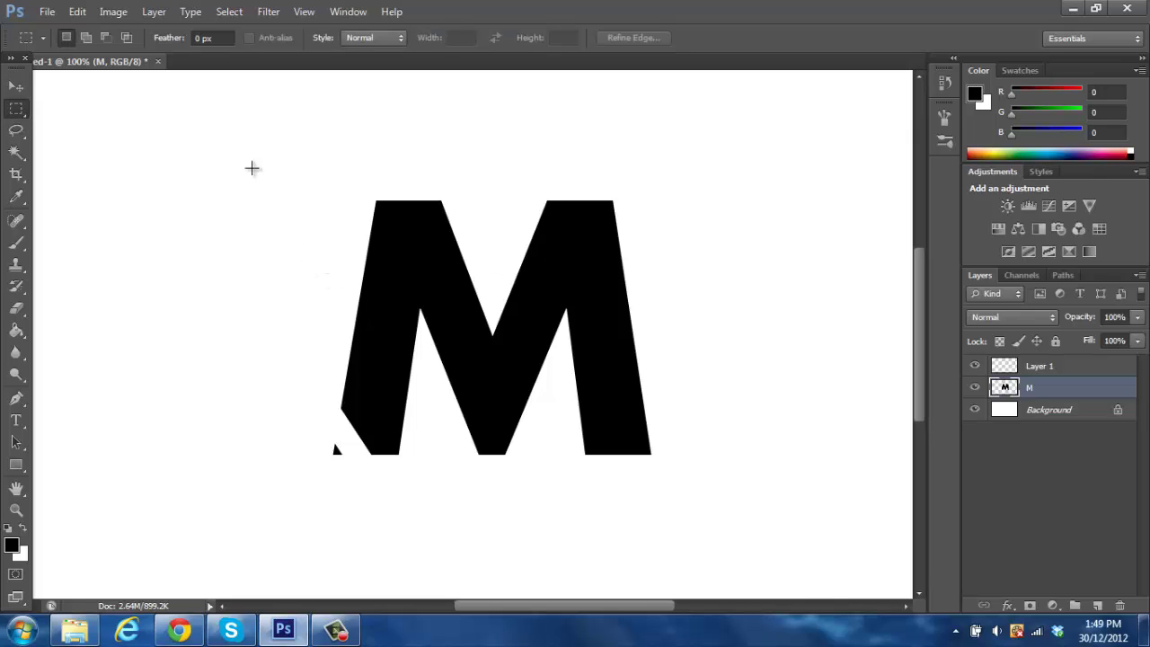
pyautogui.moveTo(361, 210); pyautogui.dragTo(470, 223)
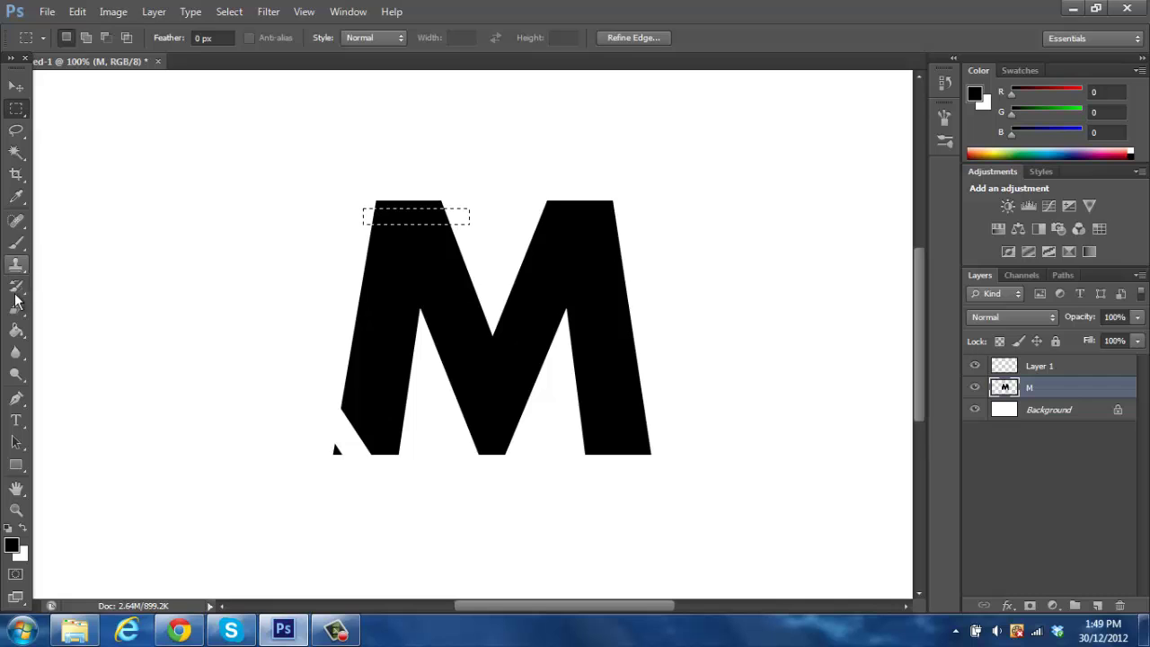
pyautogui.click(16, 308)
pyautogui.moveTo(365, 262)
pyautogui.mouseDown()
pyautogui.moveTo(347, 243)
pyautogui.moveTo(243, 226)
pyautogui.mouseUp()
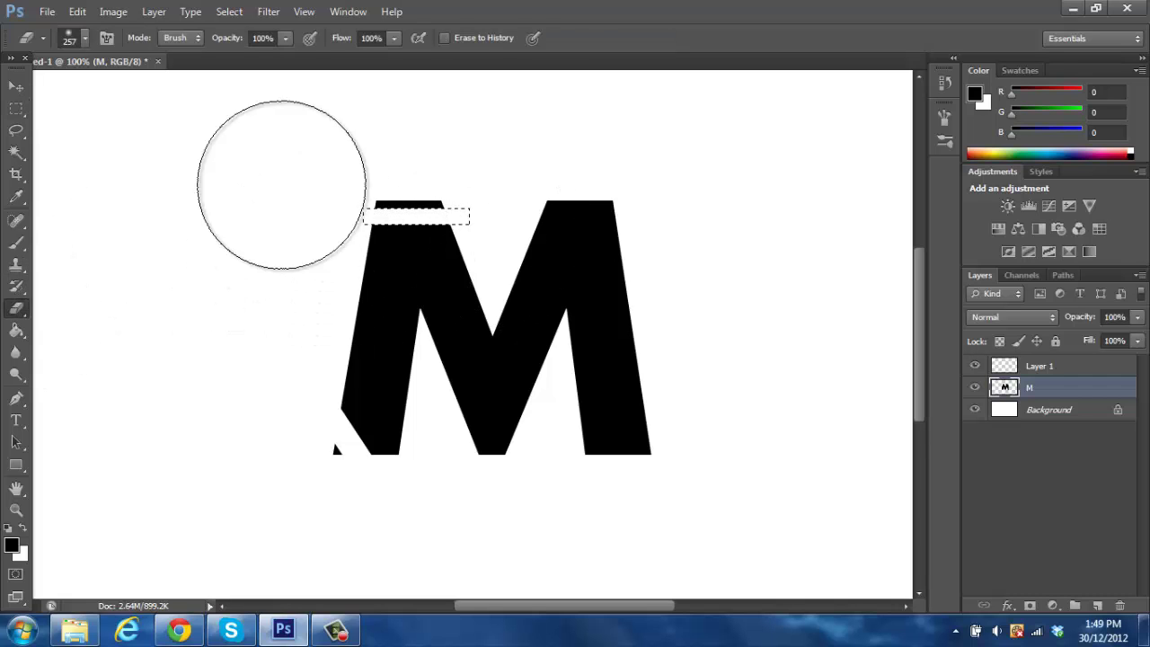
pyautogui.click(229, 11)
pyautogui.click(245, 45)
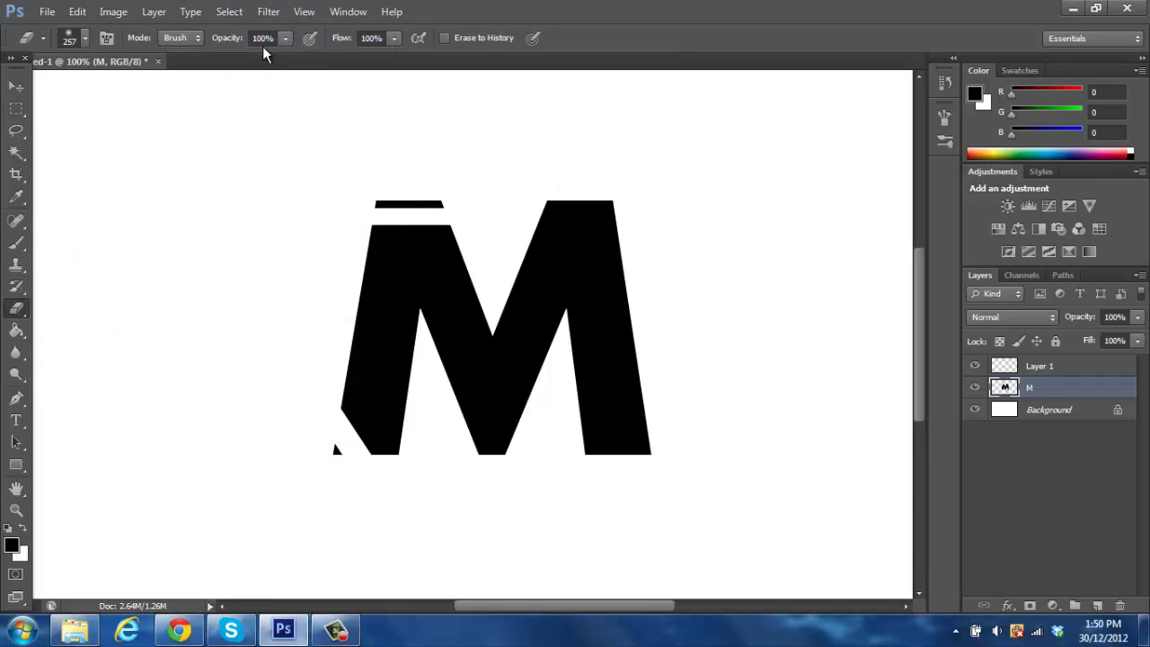
# Erase a second thin horizontal band across the M's left leg just below the first gap and deselect.
pyautogui.click(15, 109)
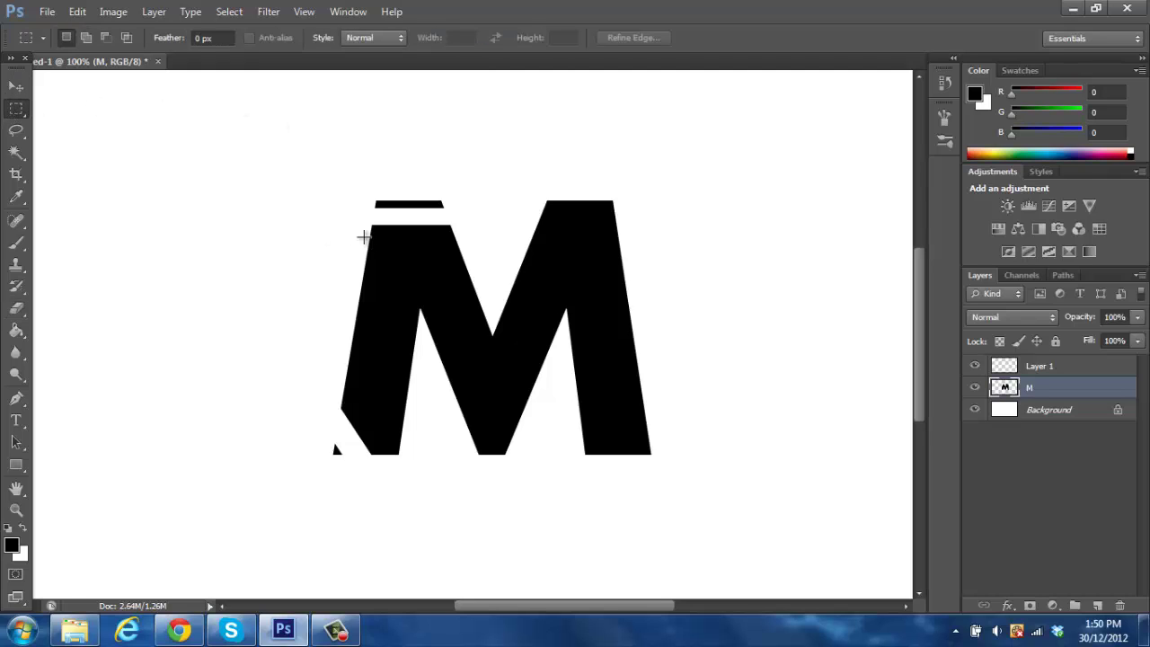
pyautogui.moveTo(362, 234); pyautogui.dragTo(467, 247)
pyautogui.click(16, 308)
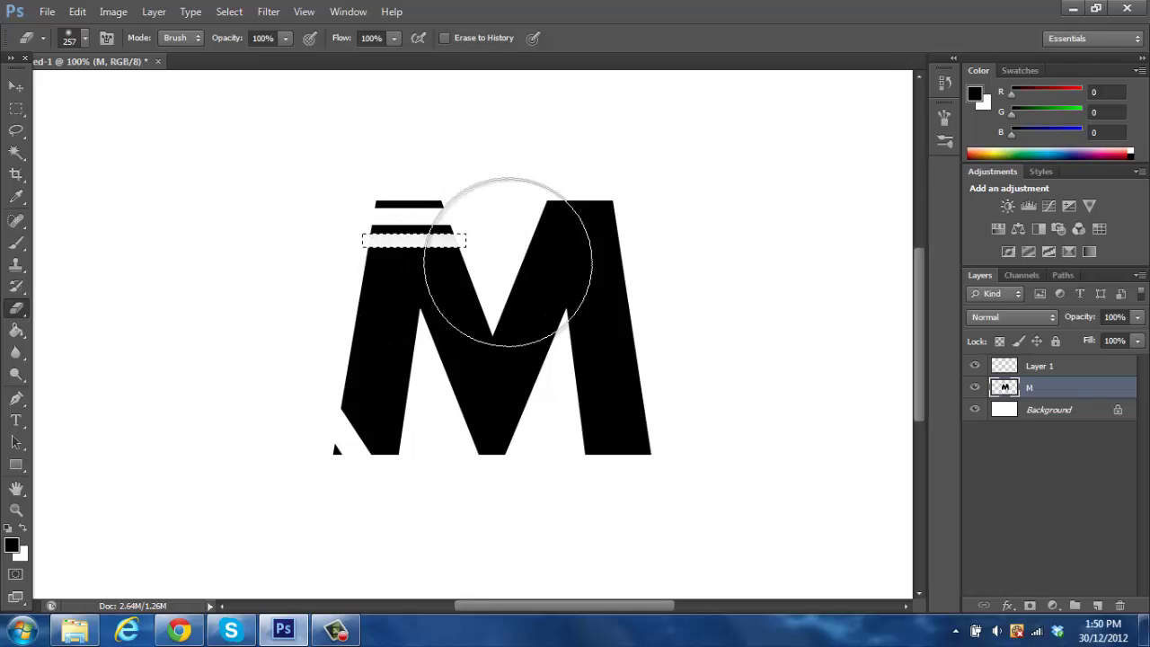
pyautogui.click(230, 12)
pyautogui.click(244, 47)
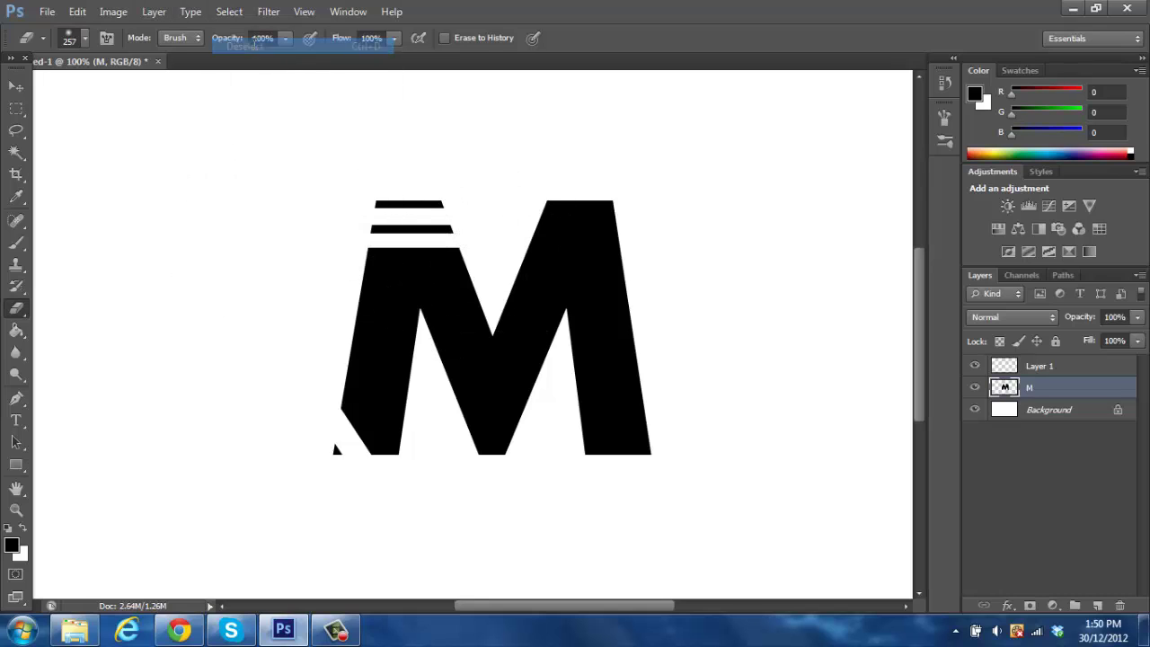
pyautogui.click(17, 86)
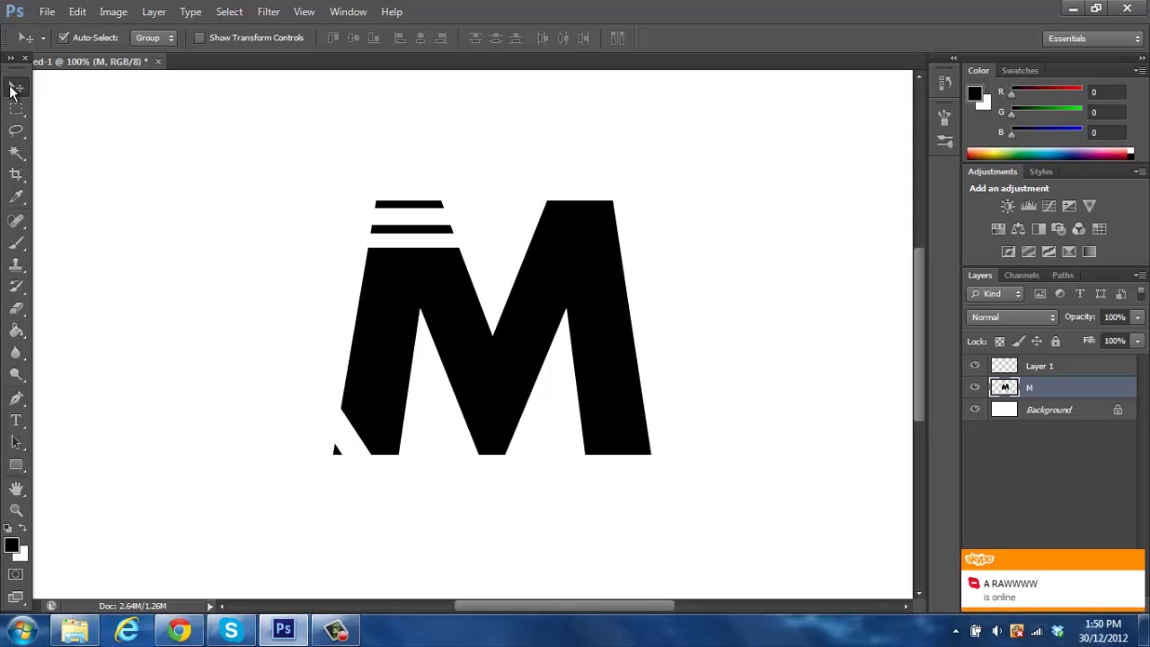
# Create a new 500 by 500 pixel RGB document at 72 pixels/inch with a white background.
pyautogui.click(47, 11)
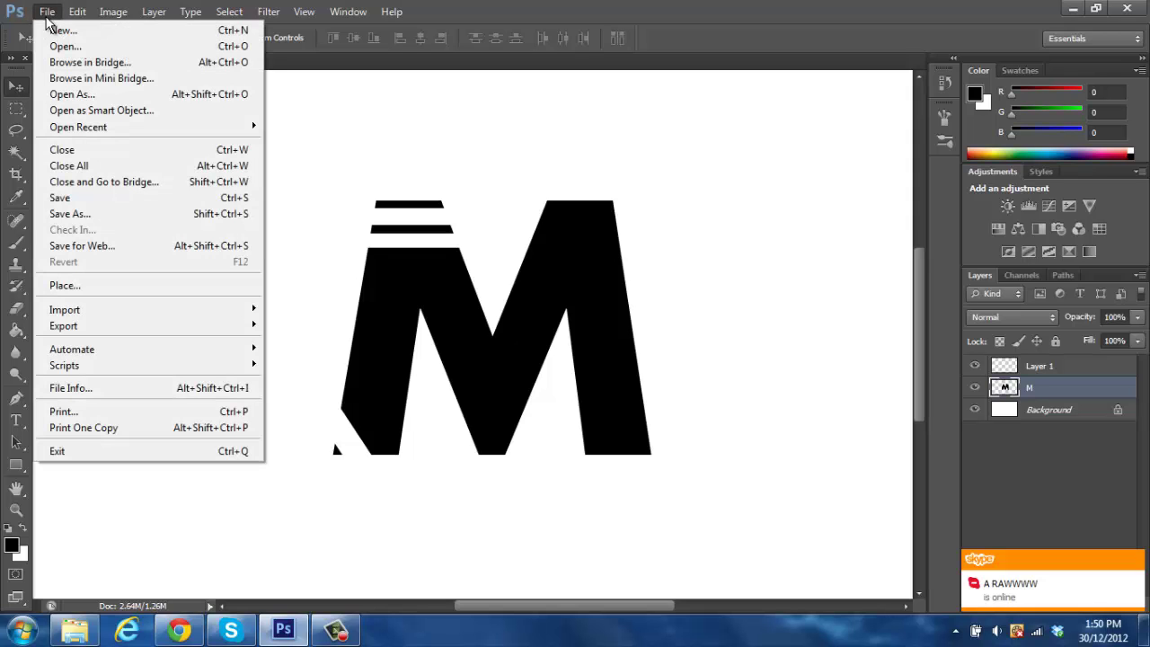
pyautogui.click(65, 30)
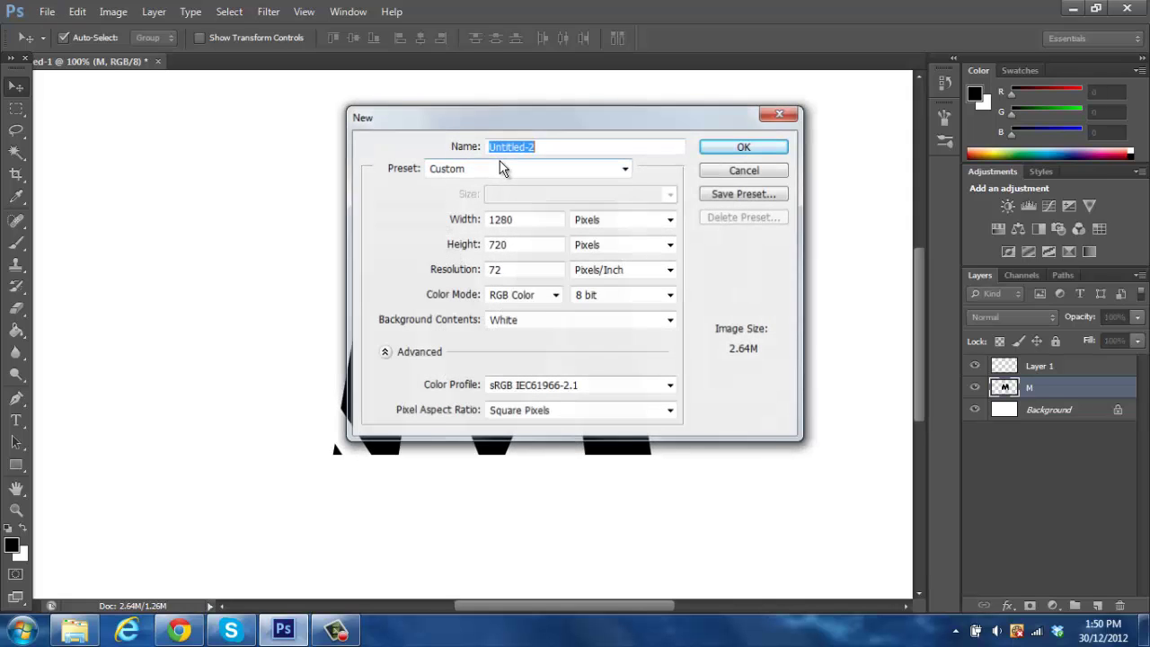
pyautogui.click(522, 219)
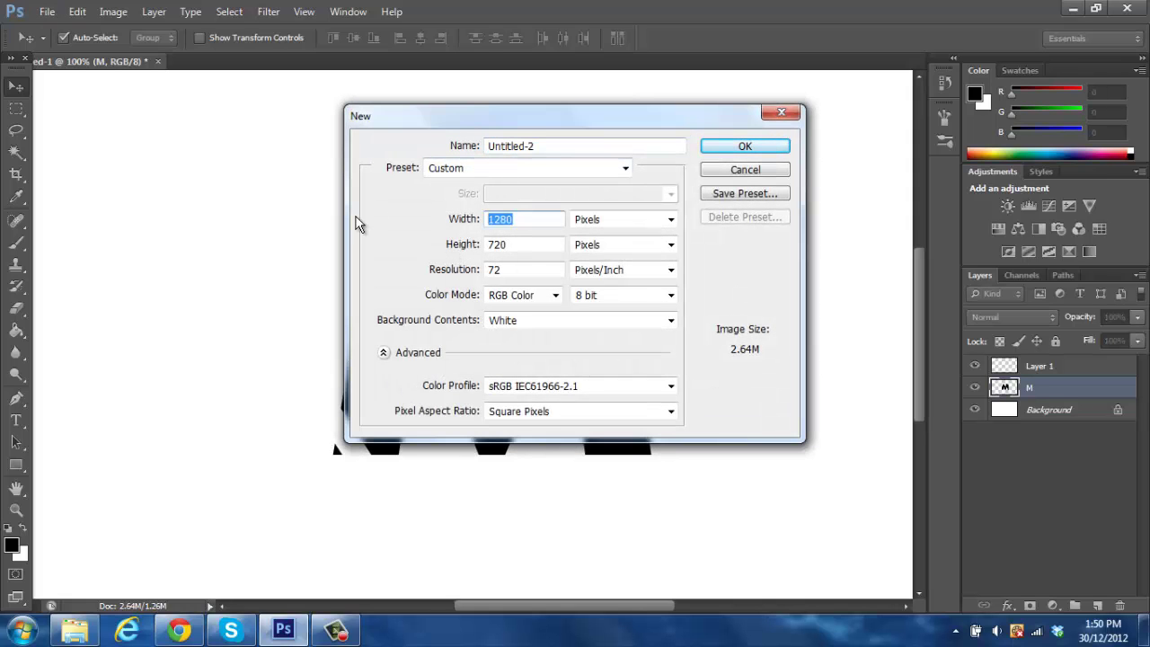
pyautogui.write('500')
pyautogui.click(525, 244)
pyautogui.write('500')
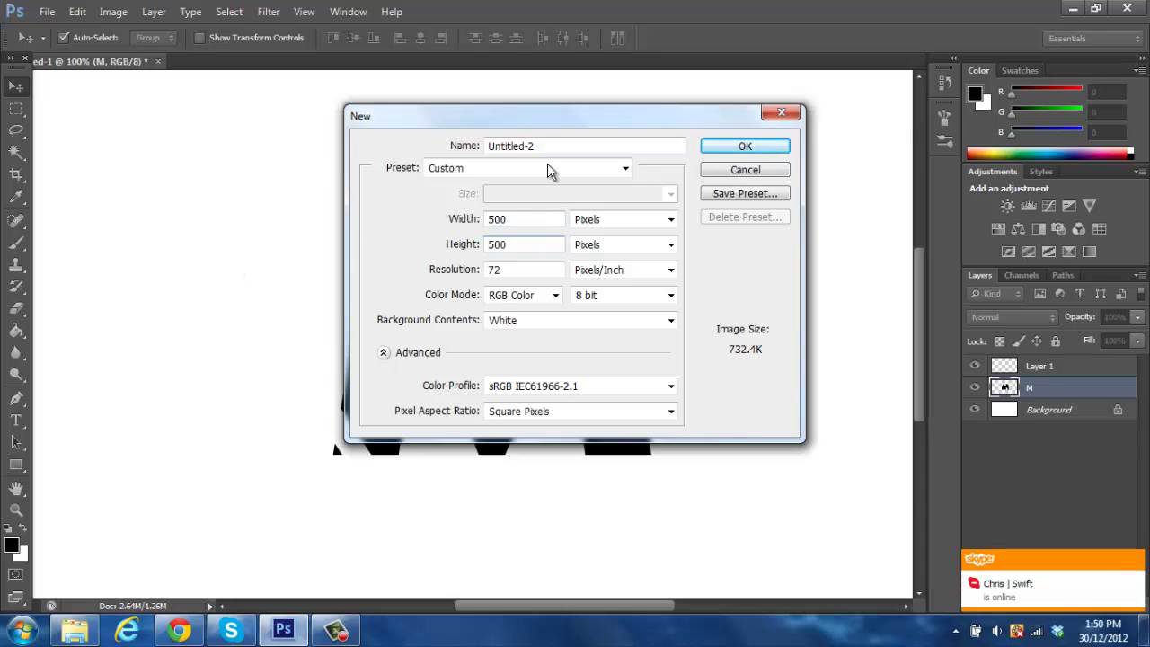
pyautogui.click(709, 150)
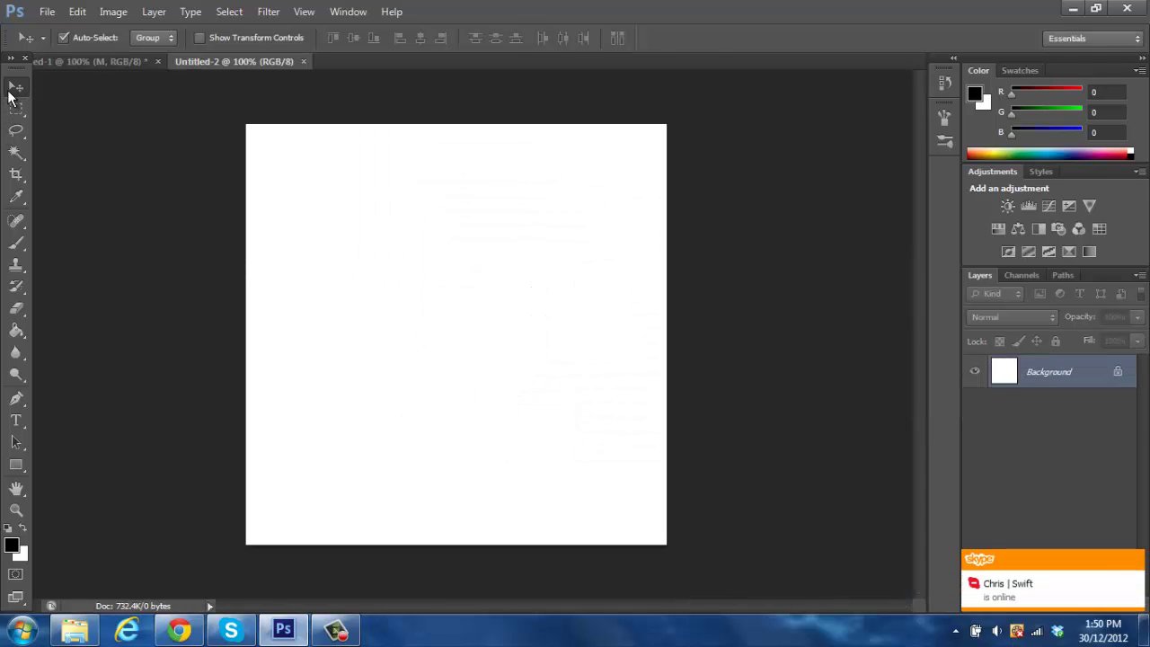
# Copy the M layer from the original document into the new square document and move it near the canvas centre.
pyautogui.moveTo(92, 59); pyautogui.dragTo(539, 126)
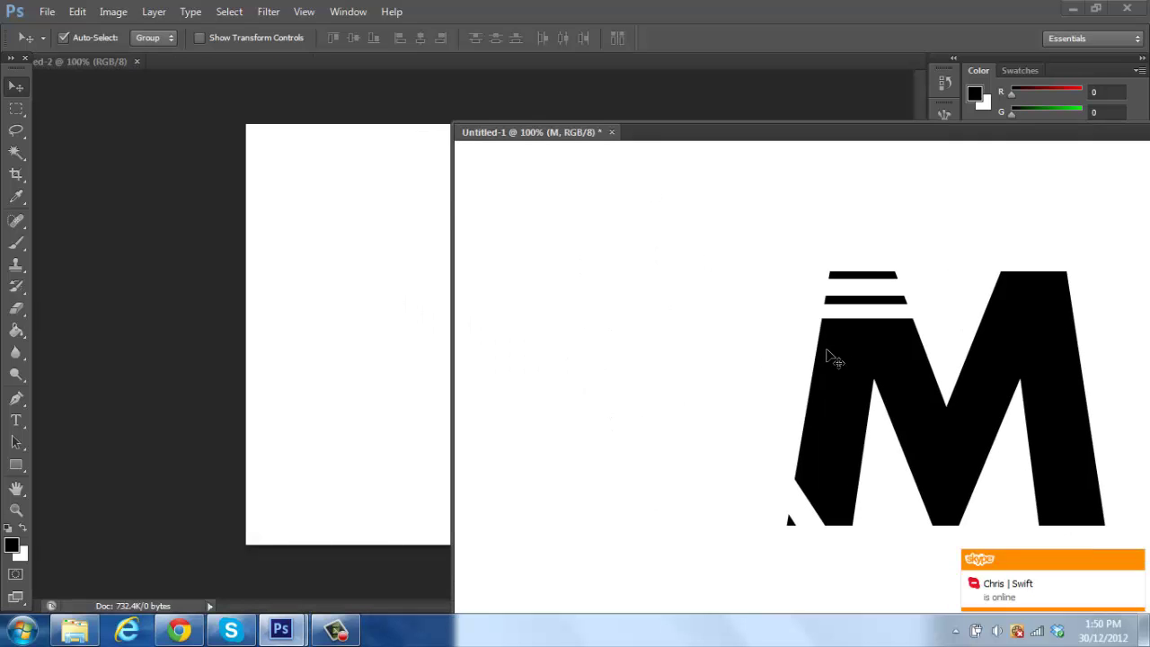
pyautogui.moveTo(835, 360); pyautogui.dragTo(333, 280)
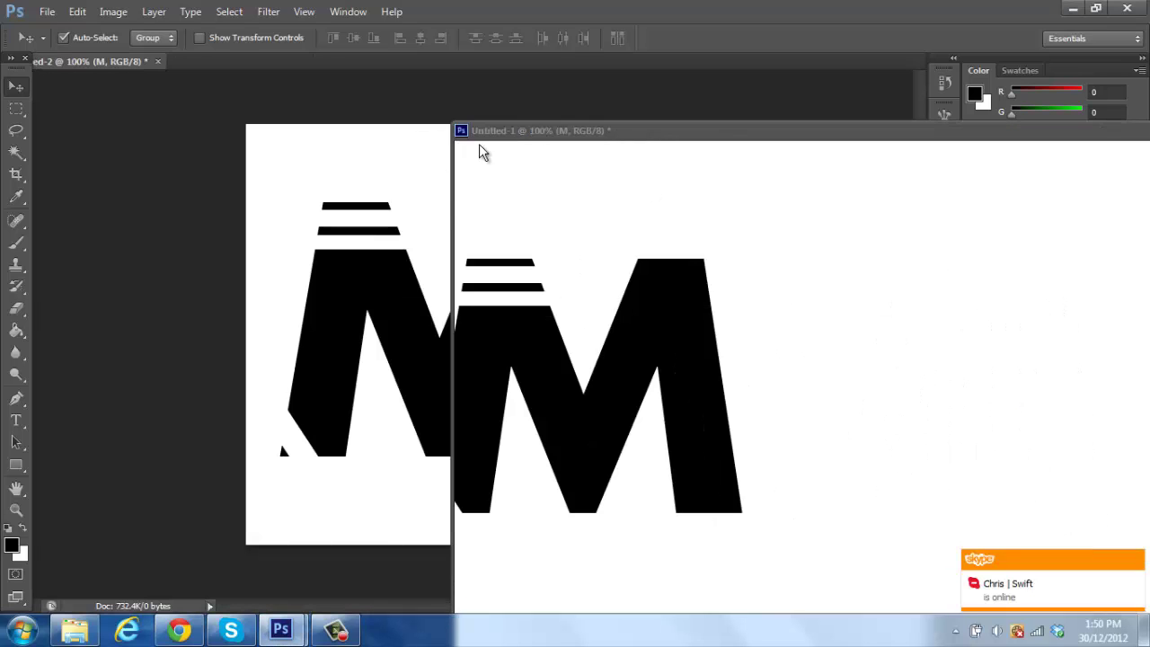
pyautogui.moveTo(500, 131); pyautogui.dragTo(482, 65)
pyautogui.click(95, 62)
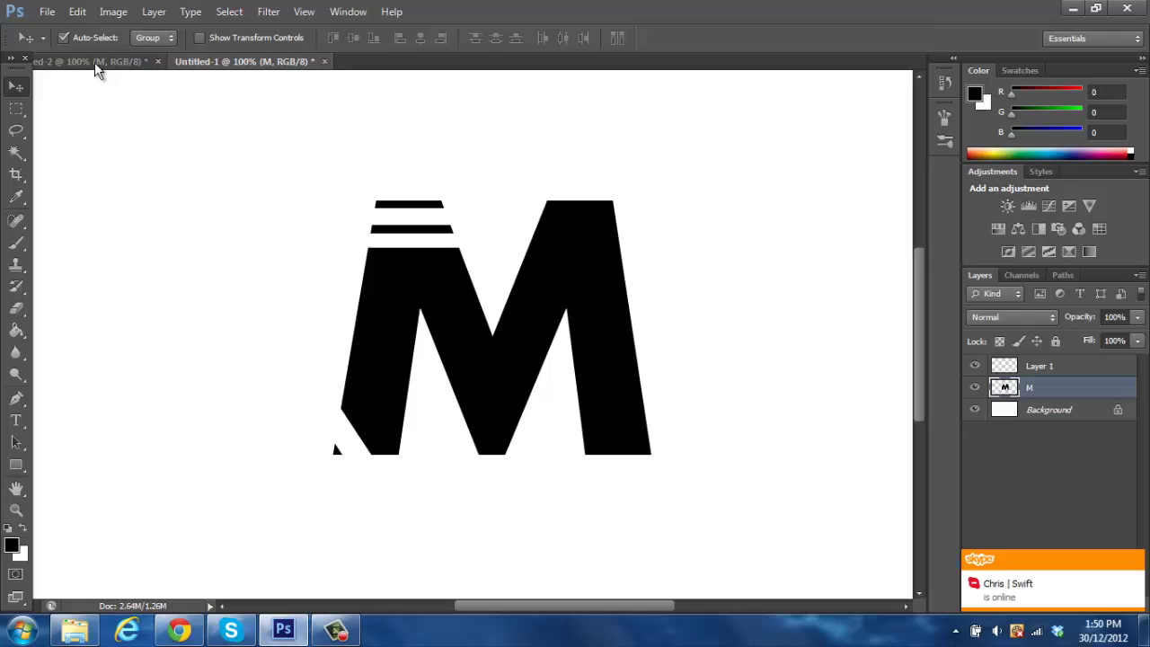
pyautogui.click(240, 60)
pyautogui.moveTo(393, 277); pyautogui.dragTo(424, 296)
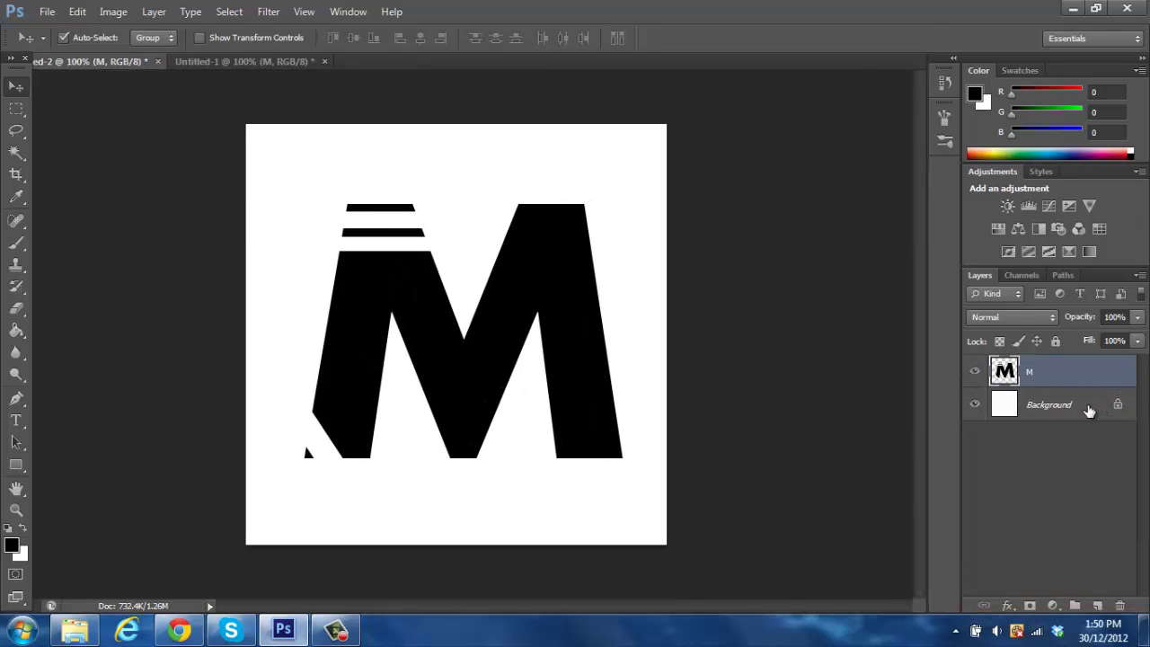
# Fill the Background layer of the square document with mid grey, RGB 121, 121, 121.
pyautogui.click(1117, 404)
pyautogui.click(16, 330)
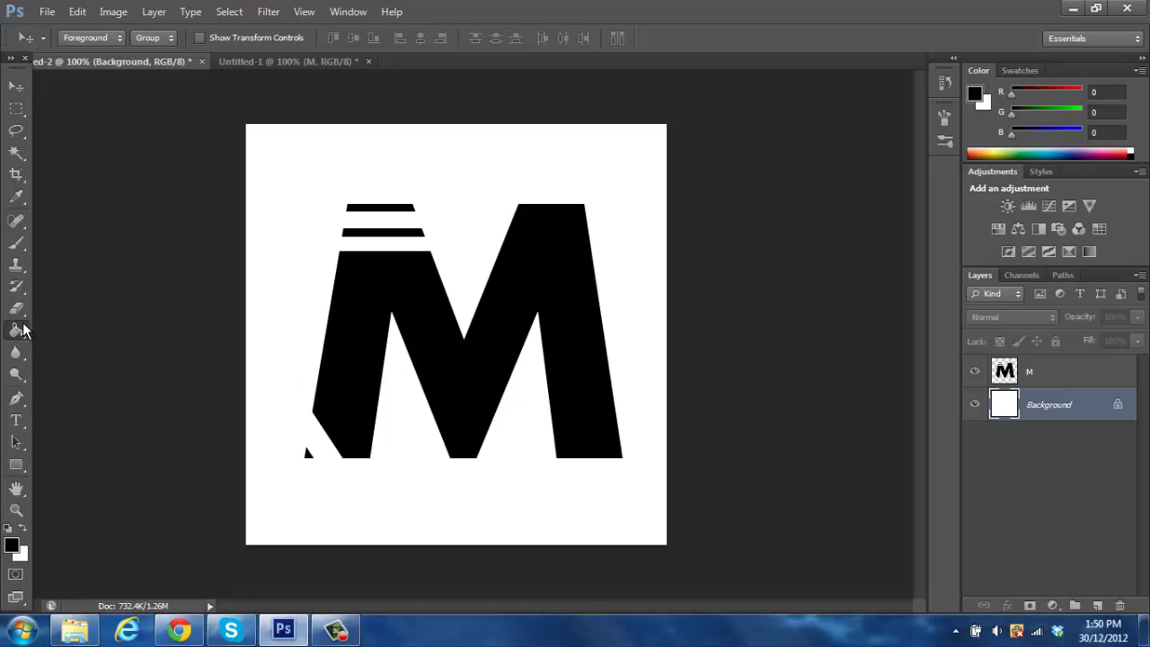
pyautogui.click(23, 530)
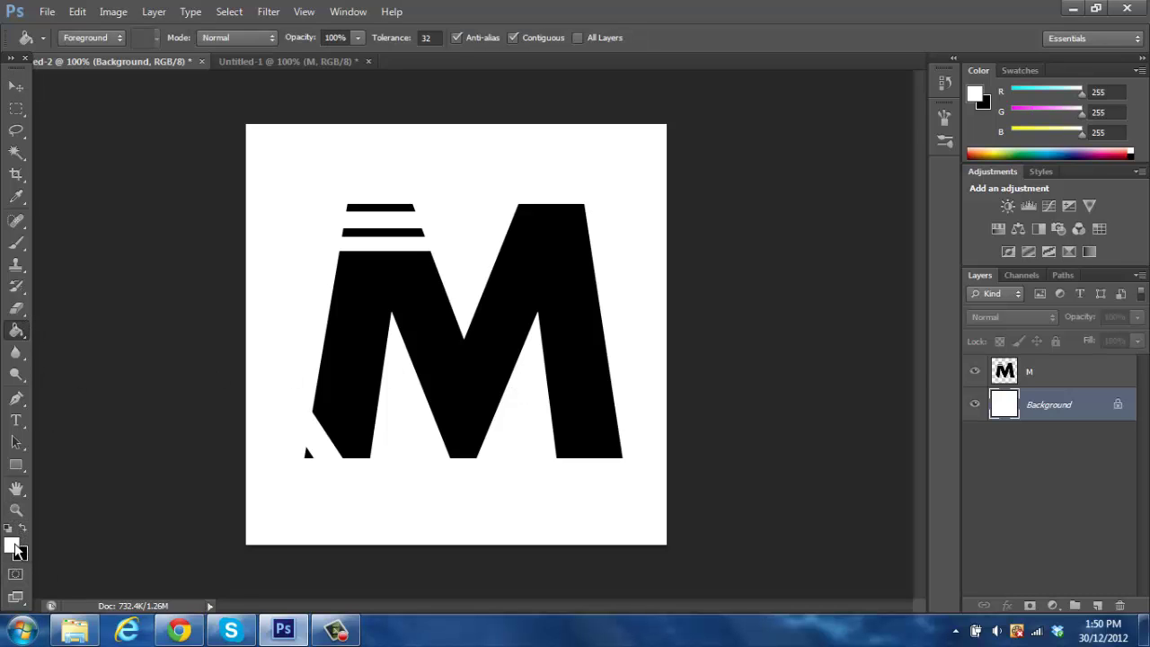
pyautogui.click(15, 546)
pyautogui.moveTo(749, 253); pyautogui.dragTo(696, 231)
pyautogui.click(1111, 114)
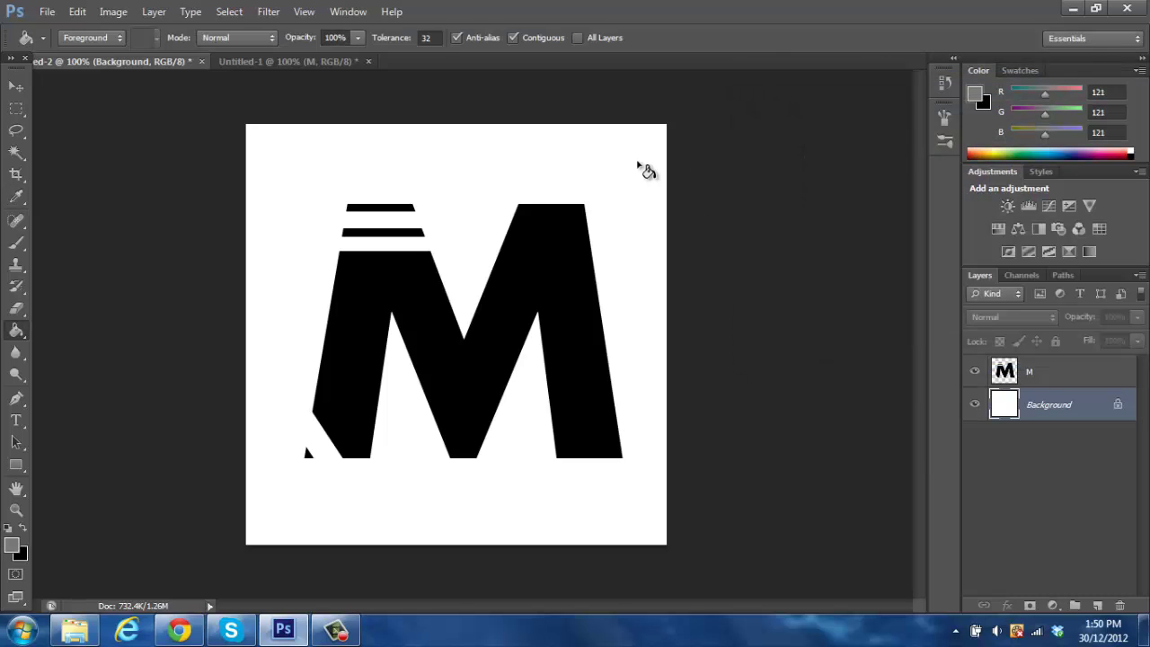
pyautogui.click(580, 177)
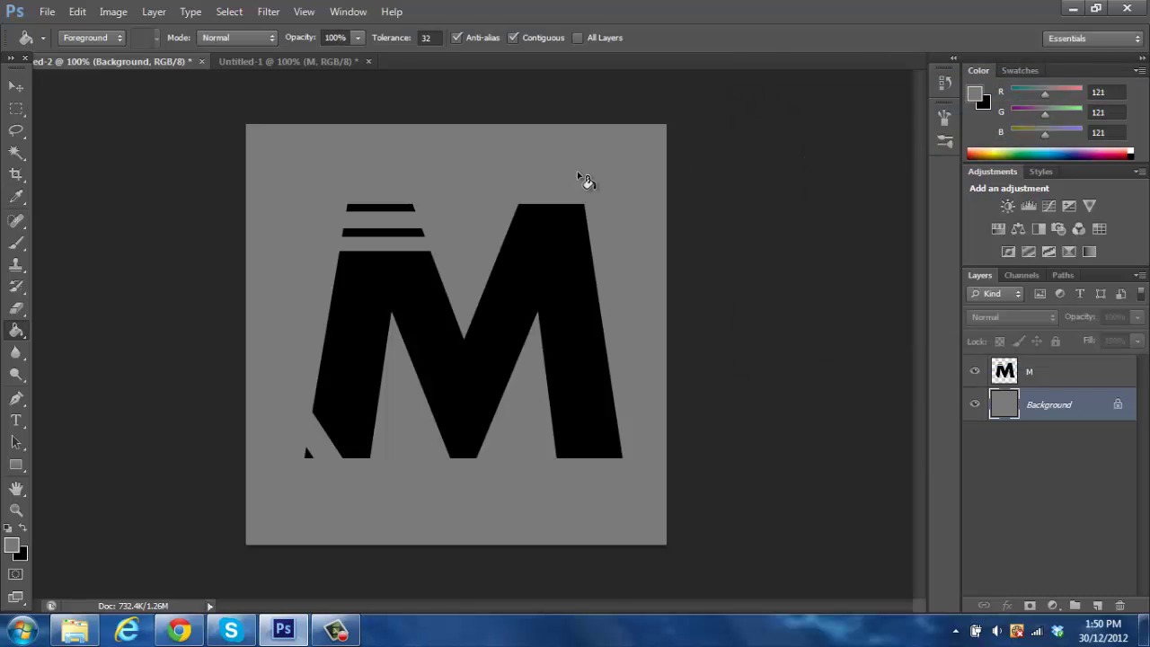
pyautogui.click(1066, 386)
pyautogui.doubleClick(1080, 360)
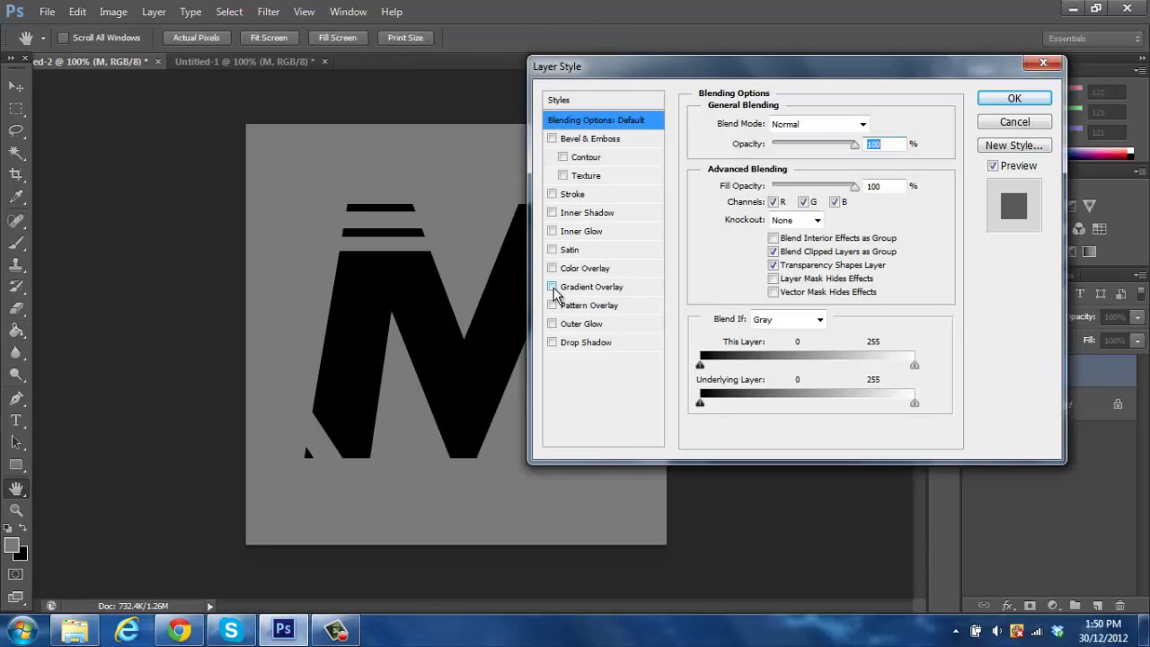
pyautogui.click(1045, 123)
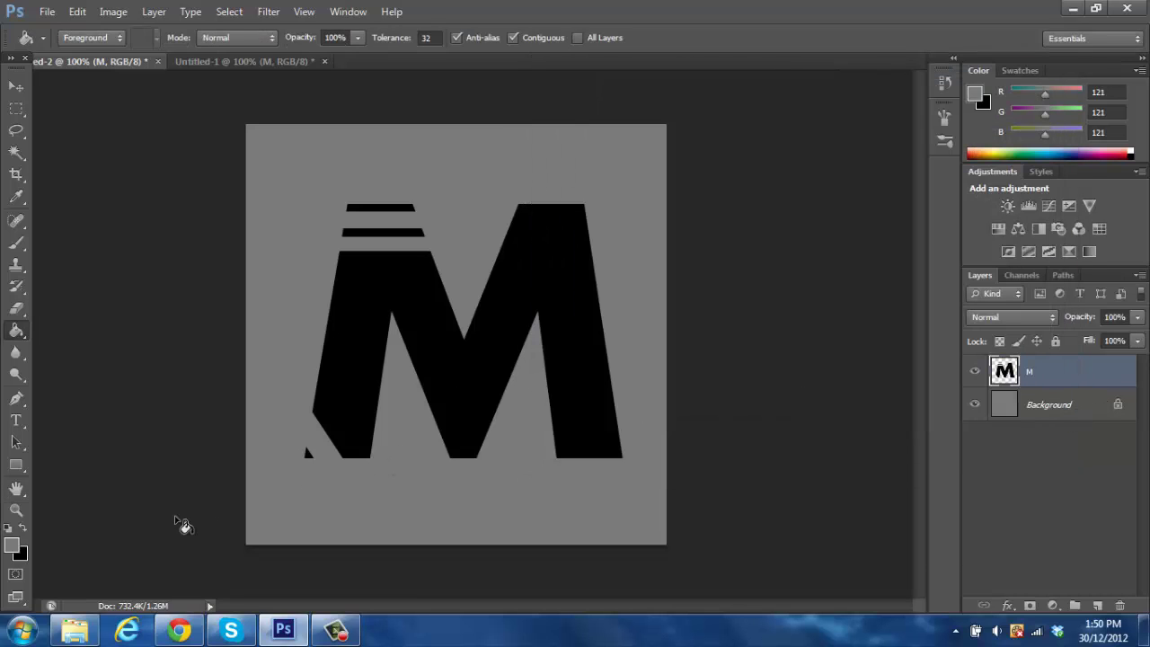
# Add a Gradient Overlay to the layer style of the M layer and show its settings.
pyautogui.doubleClick(1060, 375)
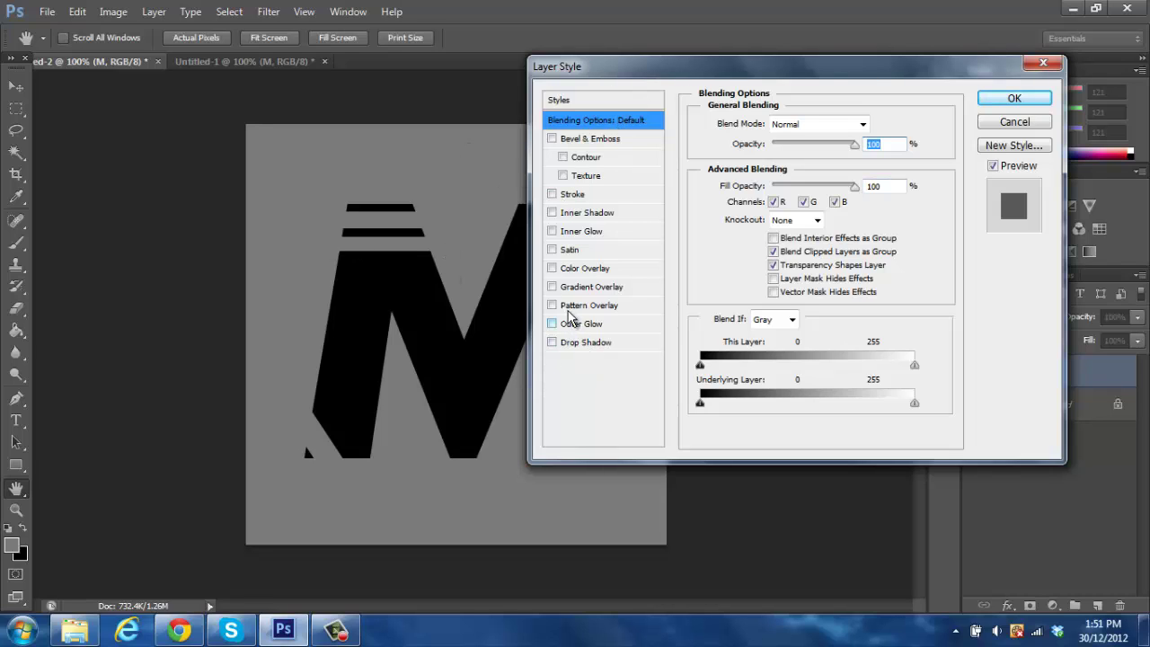
pyautogui.click(552, 287)
pyautogui.click(593, 287)
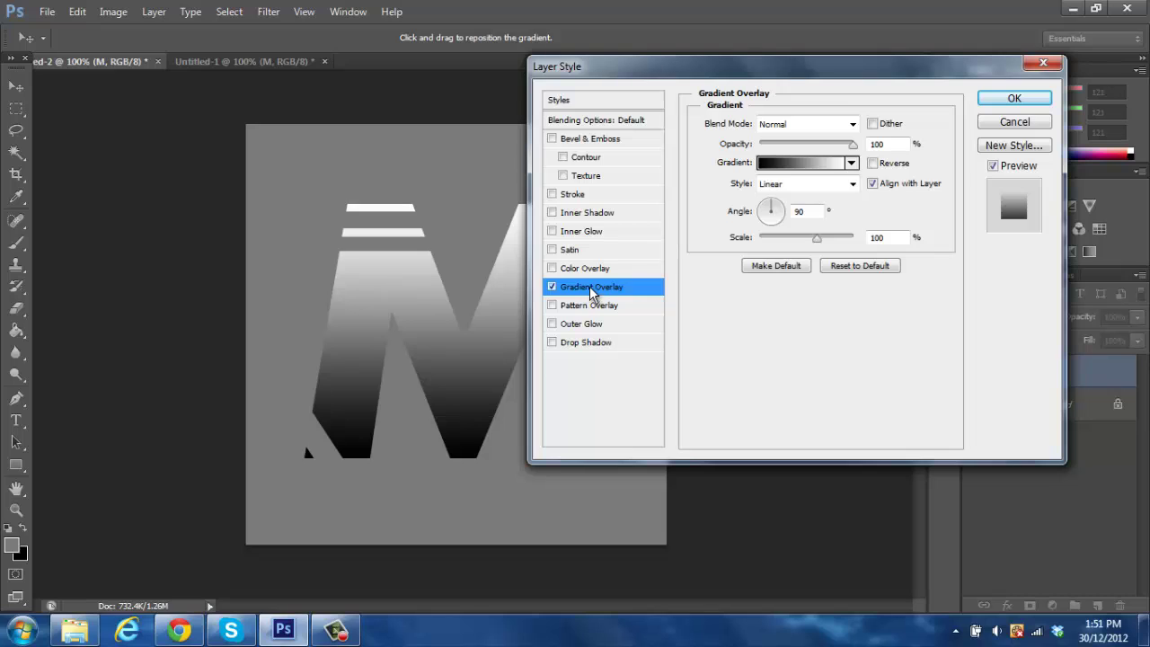
# Try the light silver, green and blue gradient presets on the M's Gradient Overlay.
pyautogui.click(851, 163)
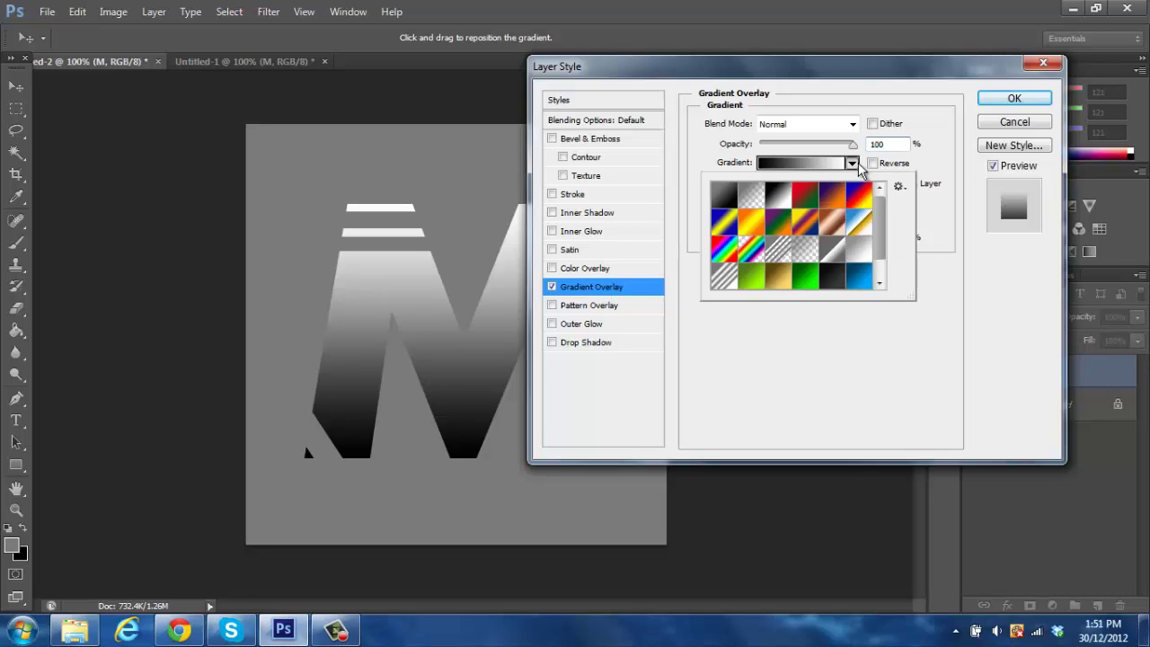
pyautogui.click(861, 255)
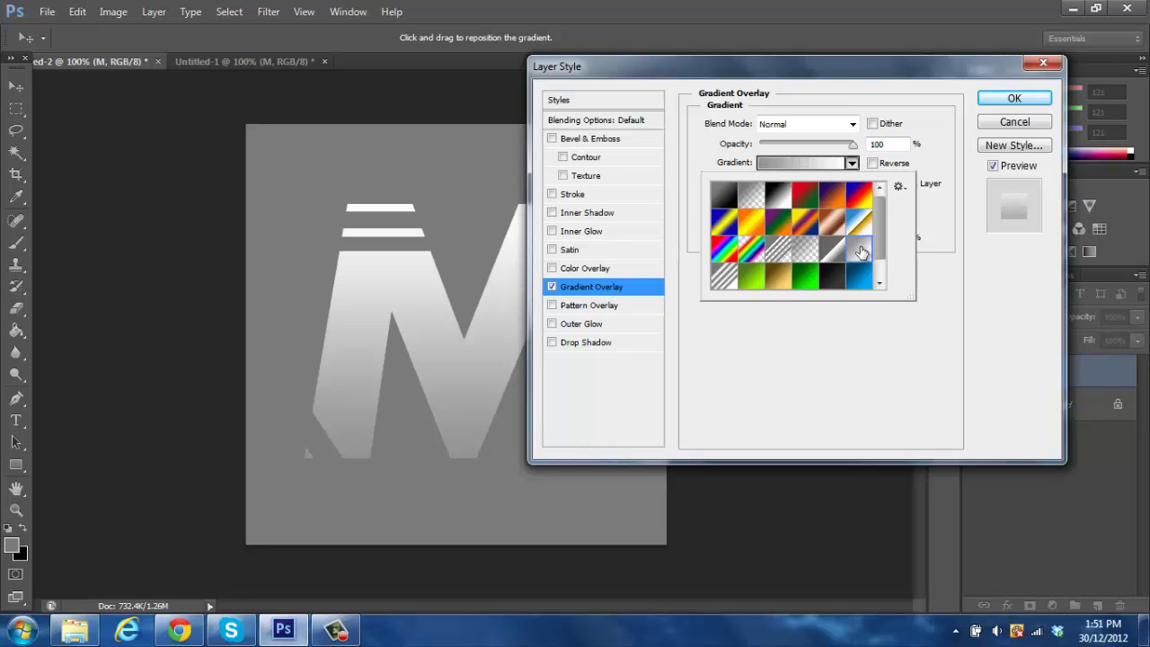
pyautogui.click(828, 369)
pyautogui.click(851, 163)
pyautogui.click(805, 280)
pyautogui.click(760, 284)
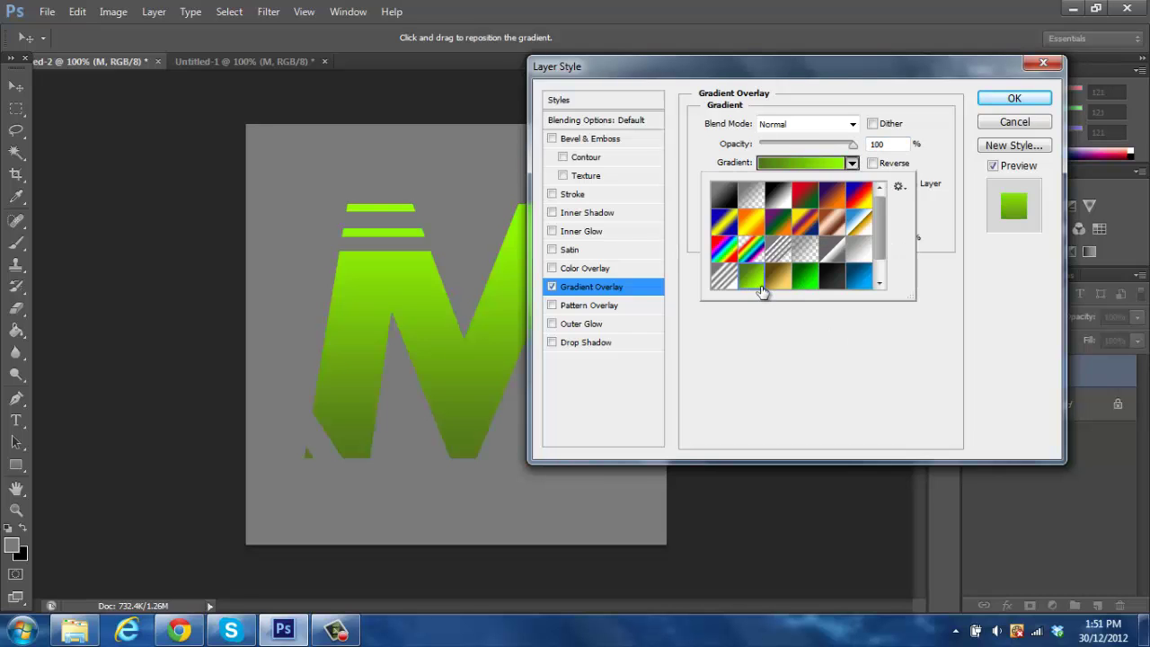
pyautogui.click(867, 283)
# Set the M's Gradient Overlay to the orange-to-yellow preset gradient.
pyautogui.click(880, 283)
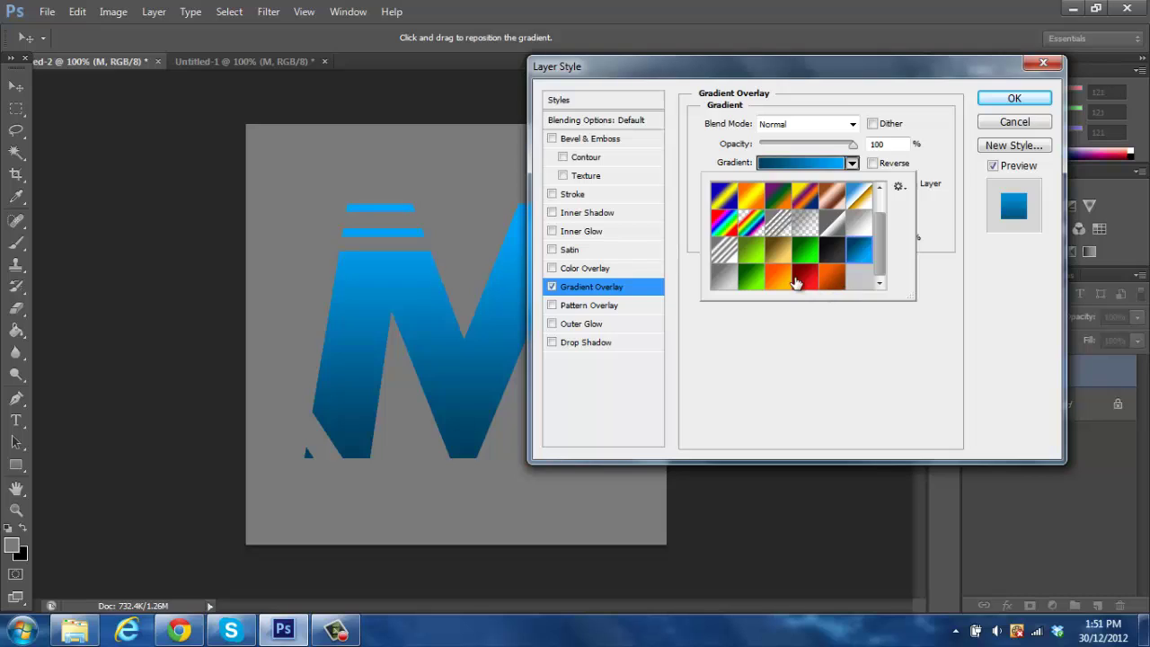
pyautogui.click(796, 282)
pyautogui.click(778, 281)
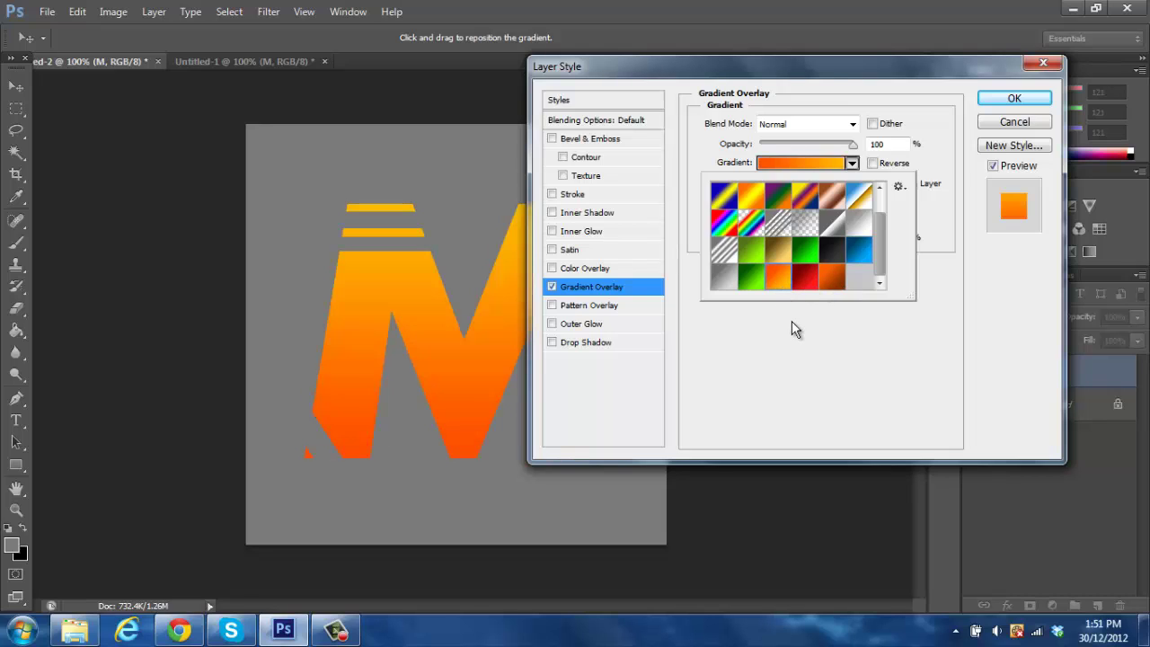
pyautogui.click(793, 320)
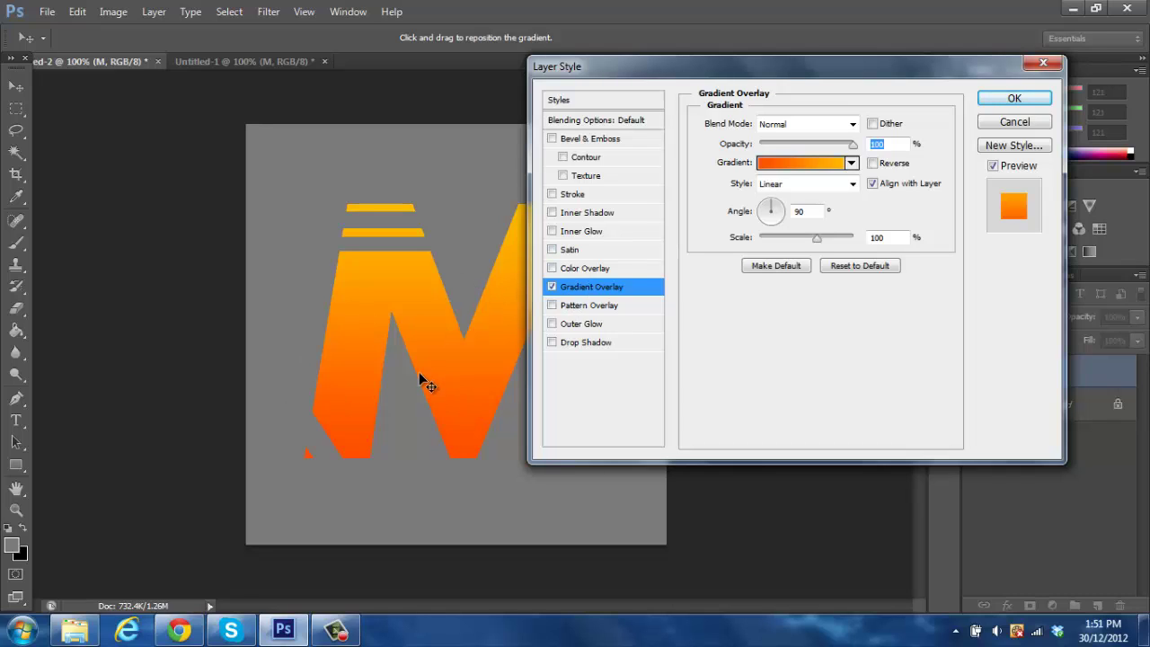
# Add an Inner Glow to the M layer with a size of 13 px and the Overlay blend mode.
pyautogui.click(553, 232)
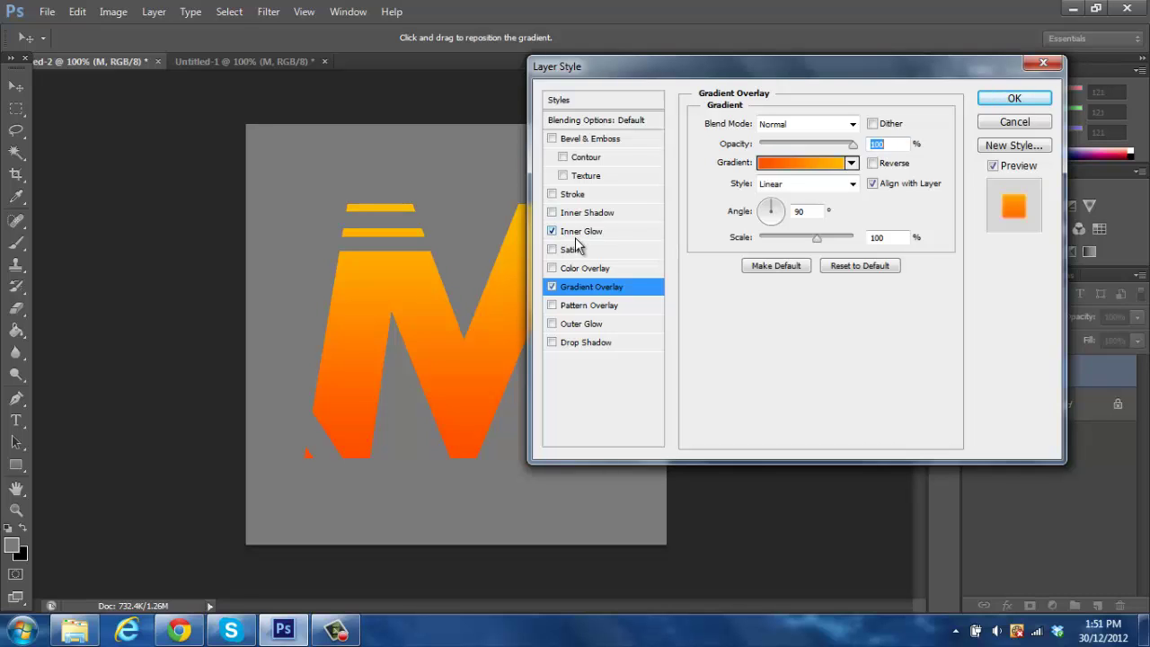
pyautogui.click(658, 235)
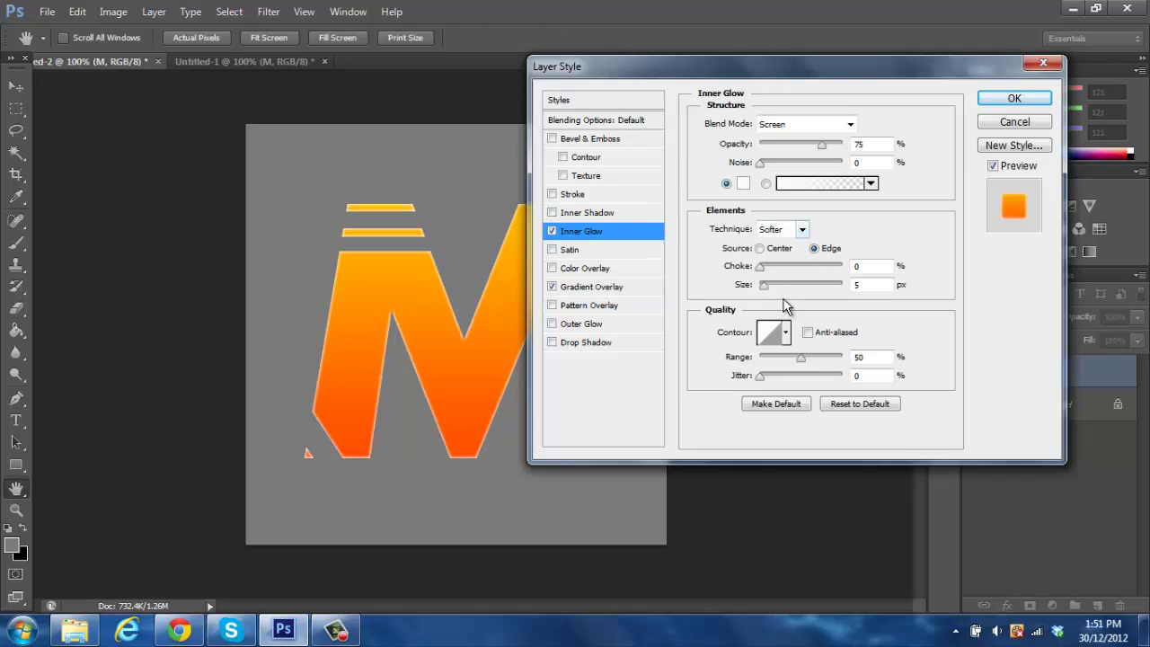
pyautogui.moveTo(770, 286); pyautogui.dragTo(774, 292)
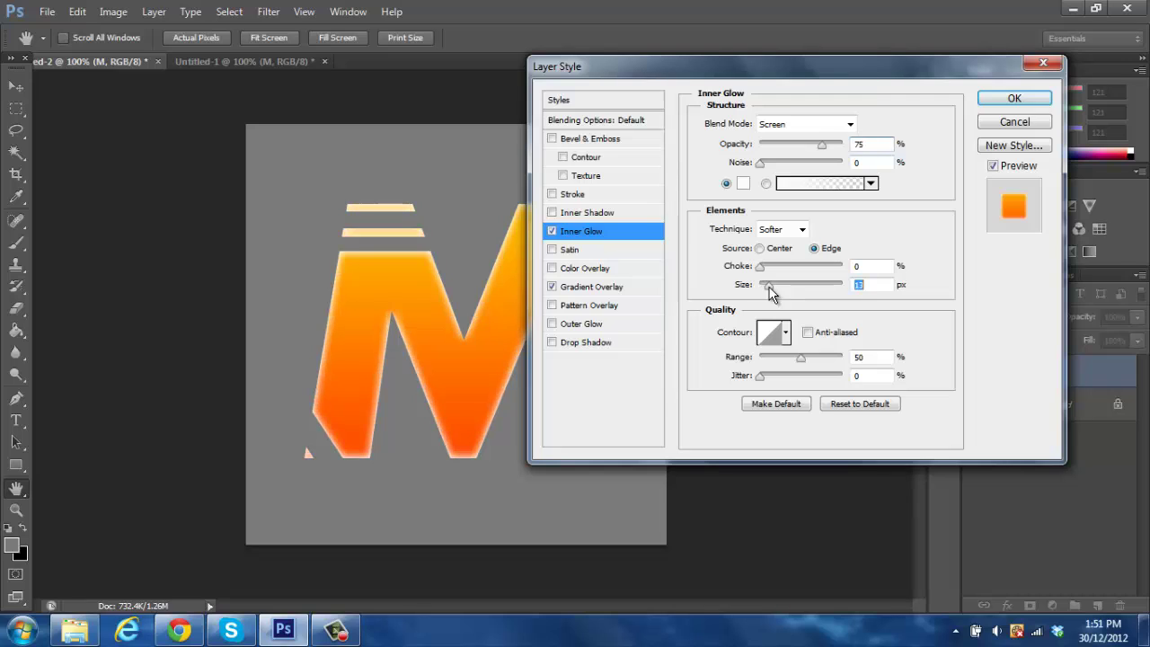
pyautogui.click(844, 124)
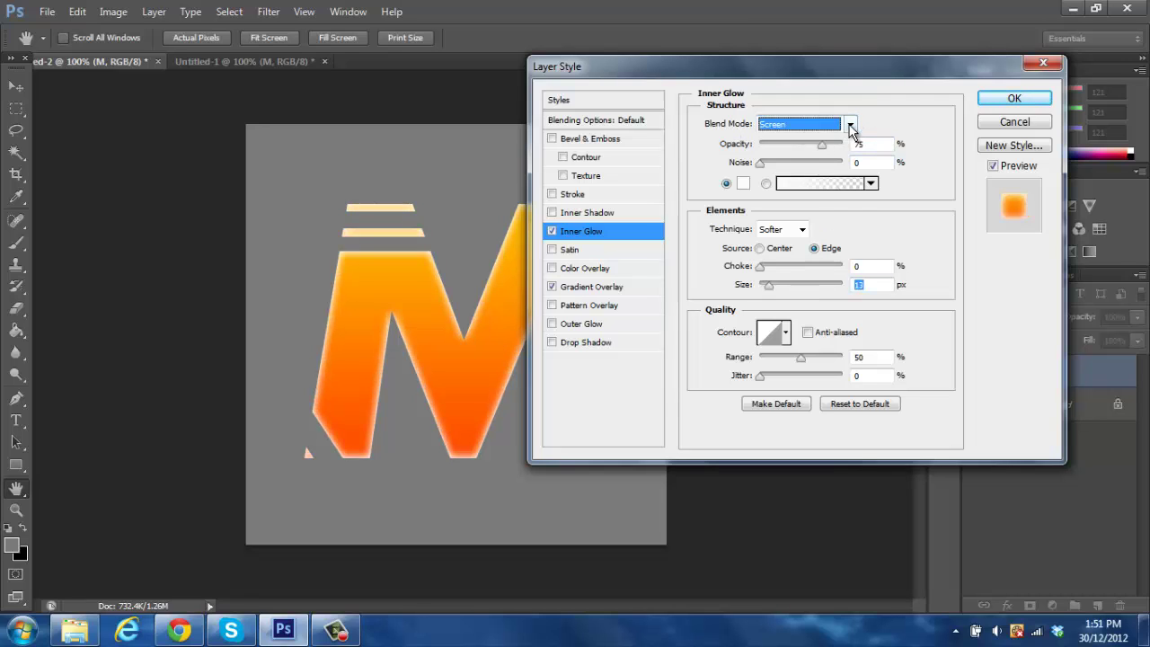
pyautogui.click(792, 344)
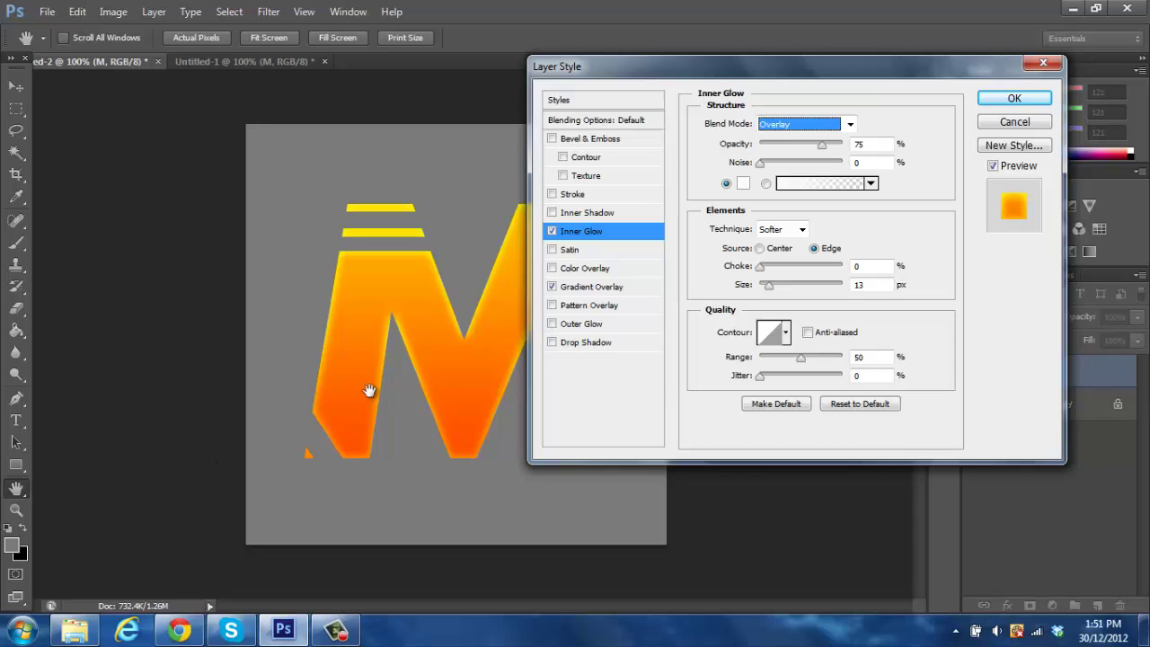
# Add a Drop Shadow to the M with a size of 1 px and 100% opacity, and apply the layer style.
pyautogui.moveTo(838, 70); pyautogui.dragTo(657, 39)
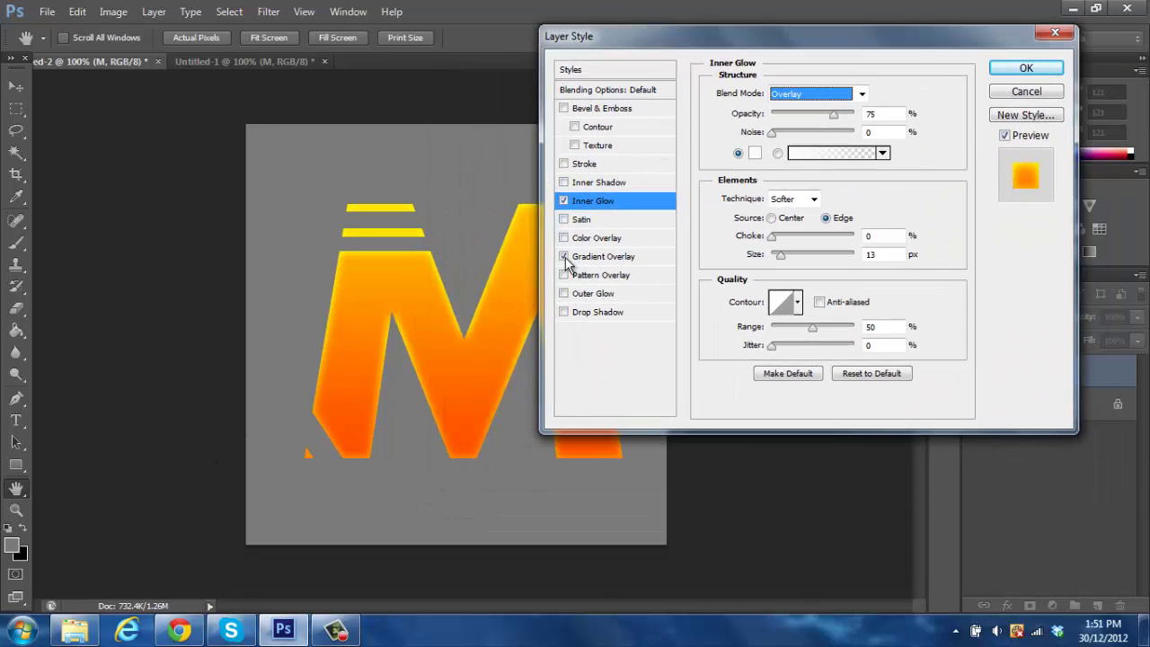
pyautogui.click(565, 312)
pyautogui.click(597, 314)
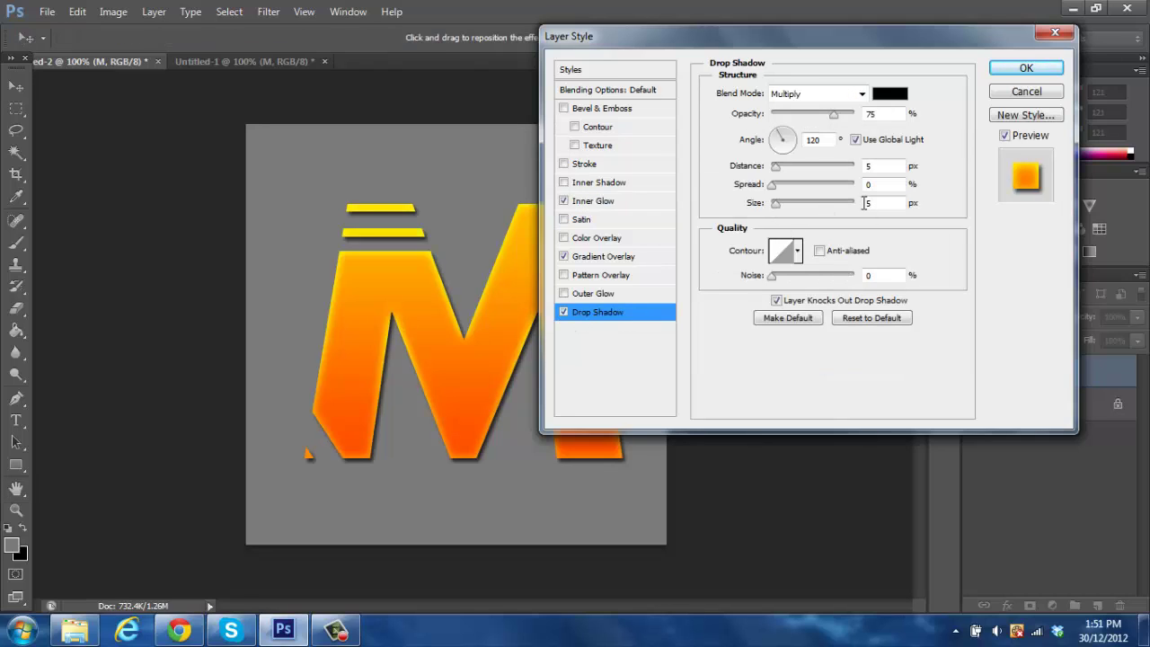
pyautogui.write('1')
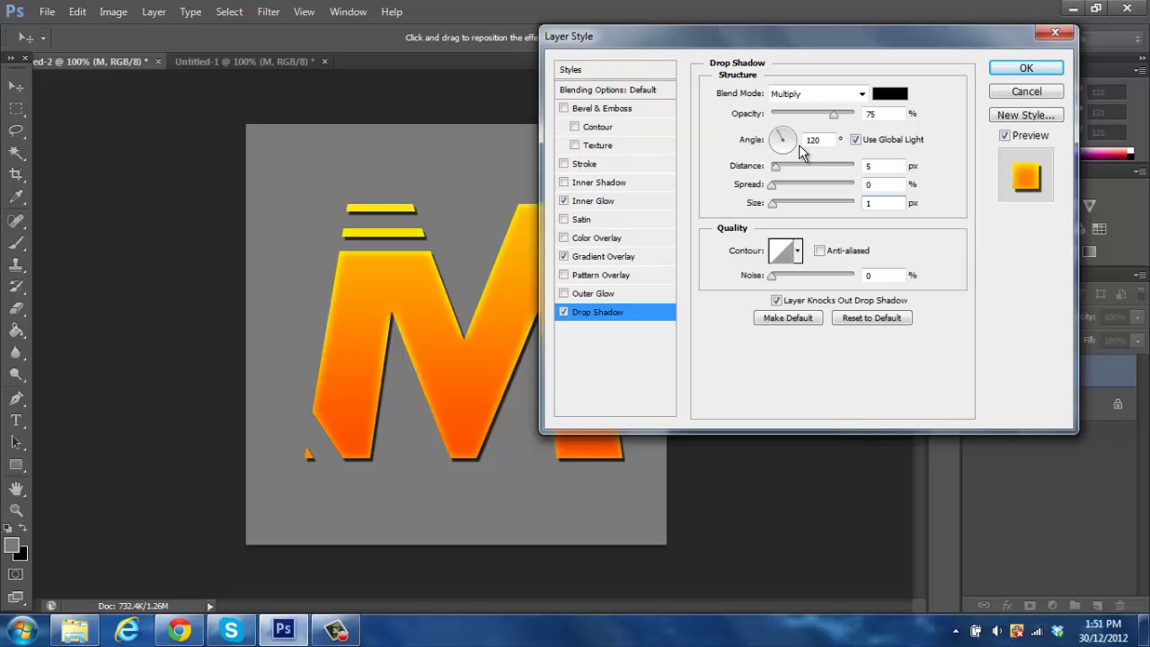
pyautogui.moveTo(834, 114); pyautogui.dragTo(959, 121)
pyautogui.moveTo(761, 41)
pyautogui.mouseDown()
pyautogui.moveTo(1036, 41)
pyautogui.moveTo(770, 48)
pyautogui.mouseUp()
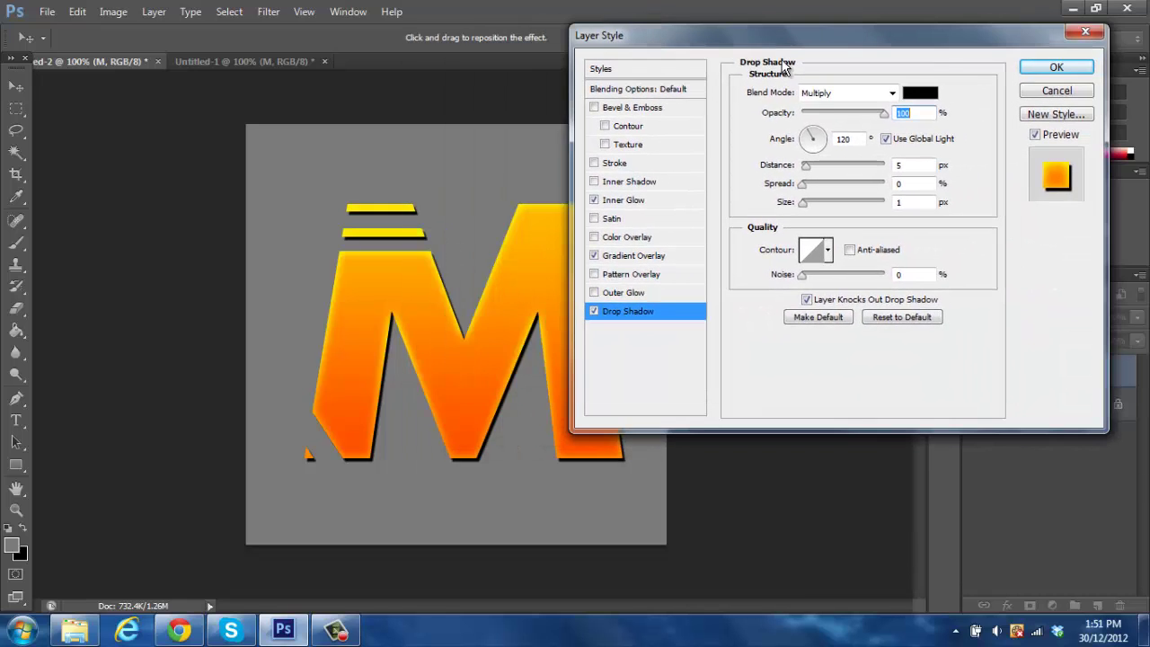
pyautogui.moveTo(826, 118); pyautogui.dragTo(1017, 111)
pyautogui.click(1053, 70)
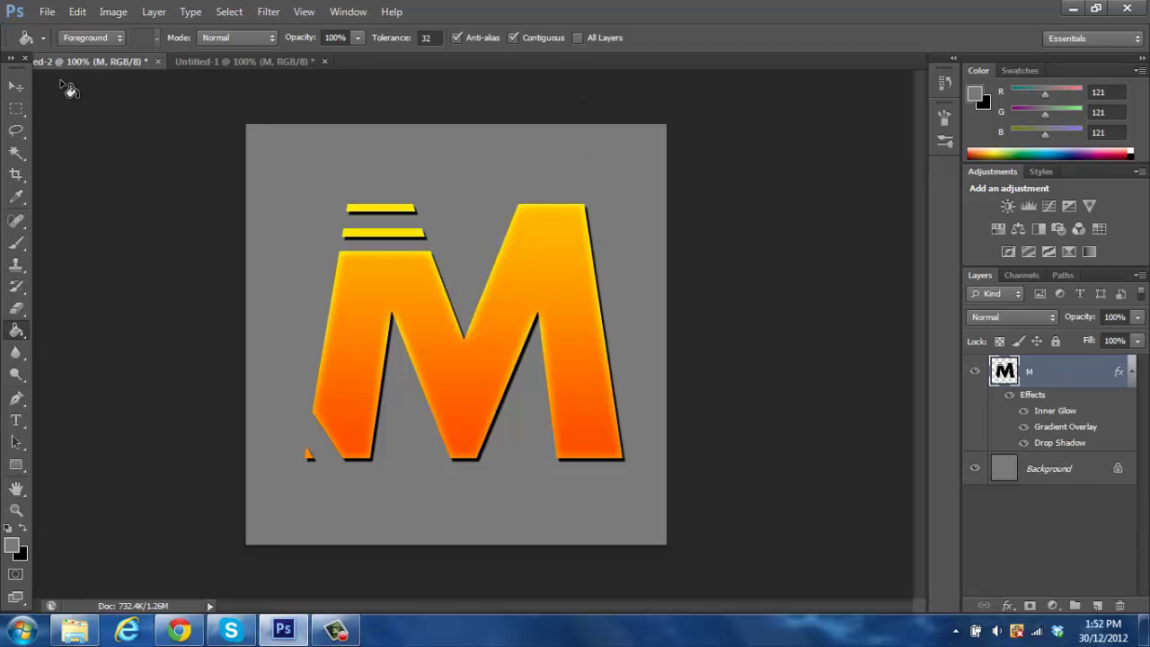
# Add a new layer above the M layer and set the foreground colour to white for use with the Pen tool.
pyautogui.click(16, 86)
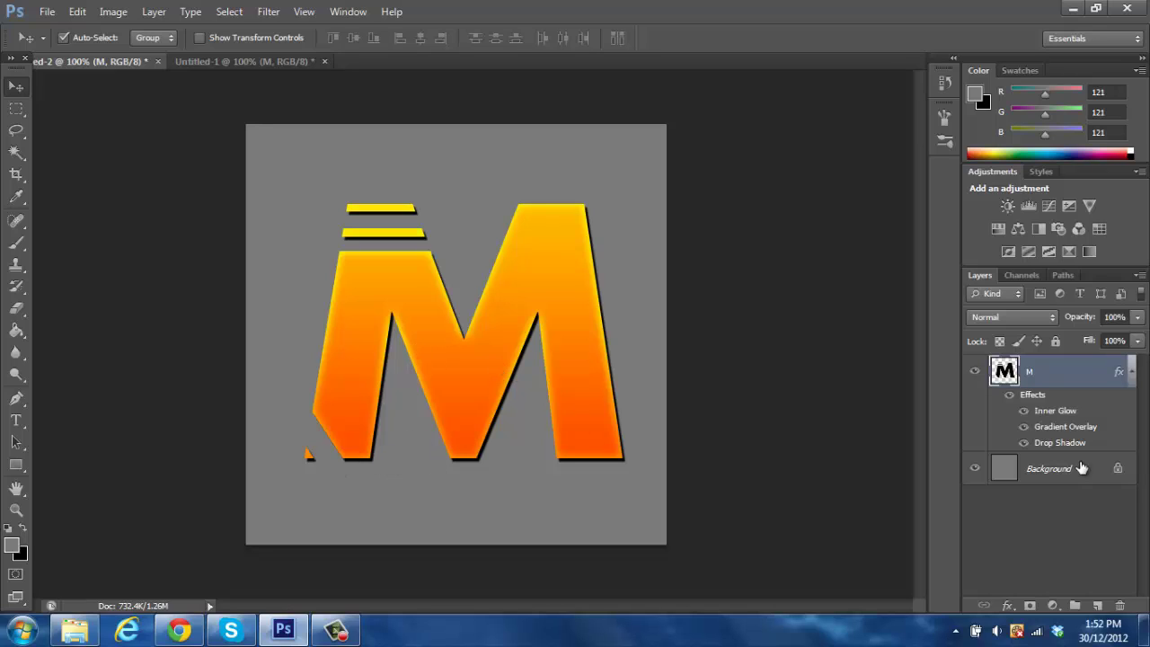
pyautogui.click(1098, 606)
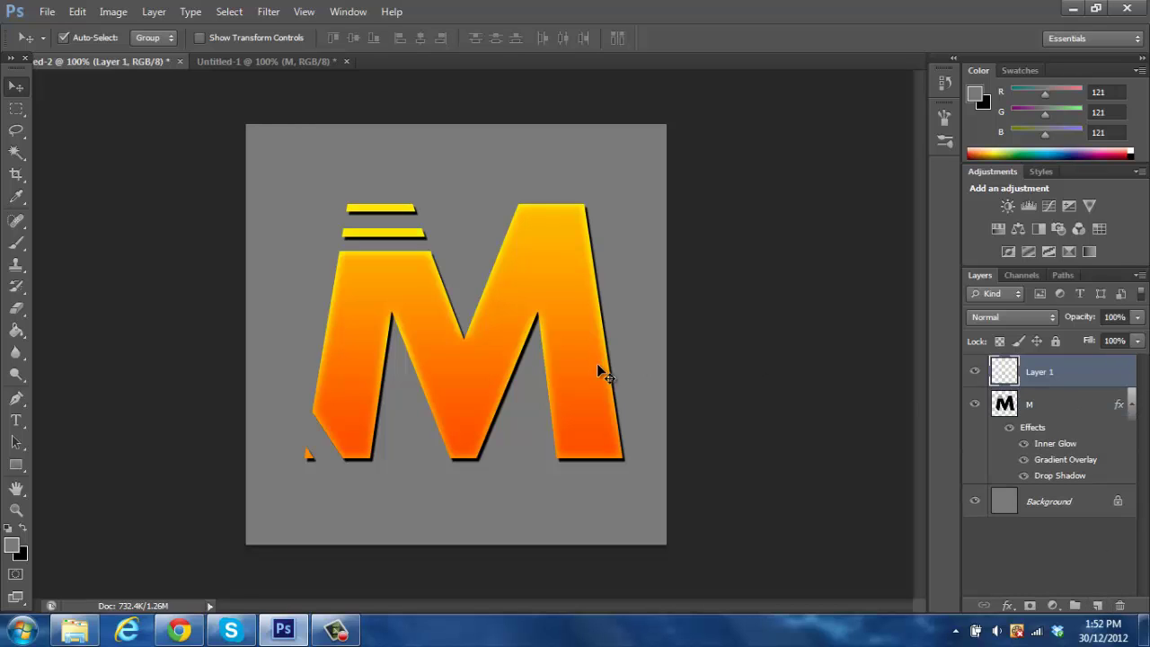
pyautogui.click(26, 405)
pyautogui.click(8, 530)
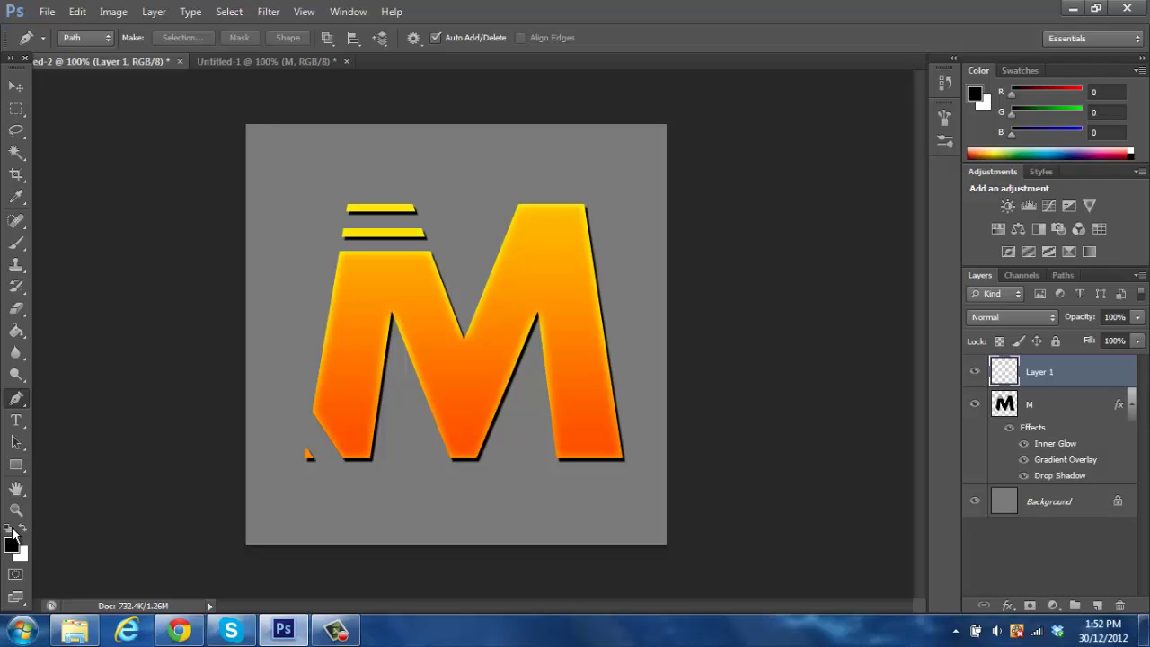
pyautogui.click(22, 531)
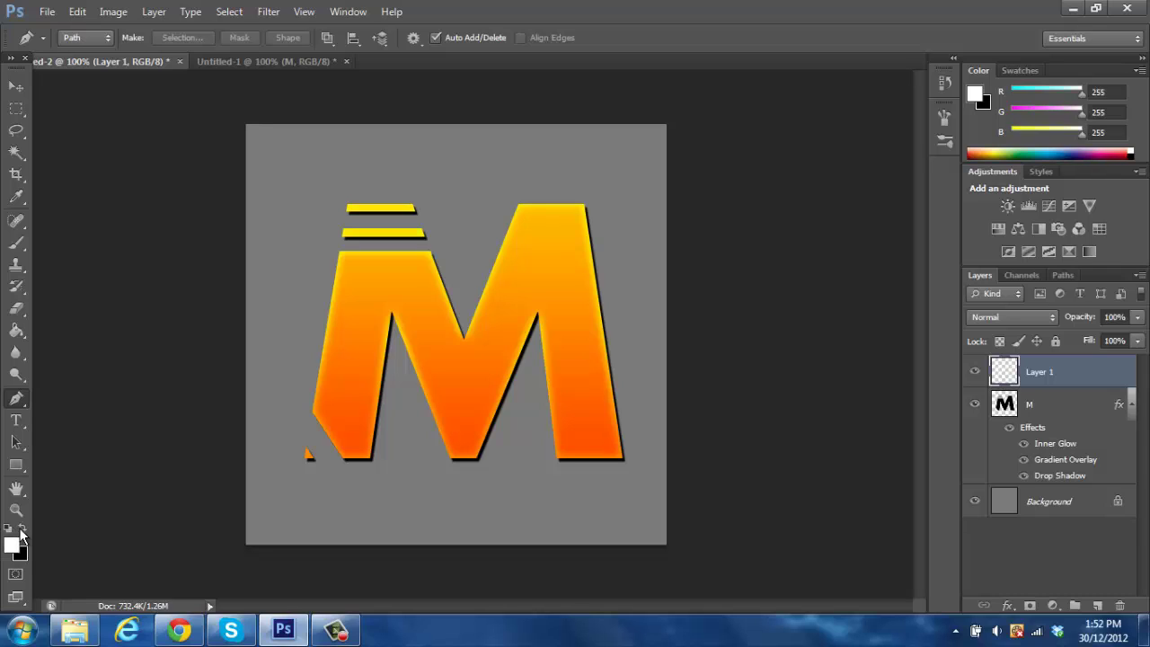
# Draw a closed path around the canvas's upper-left half with a diagonal edge bowed towards the upper-left corner.
pyautogui.click(221, 564)
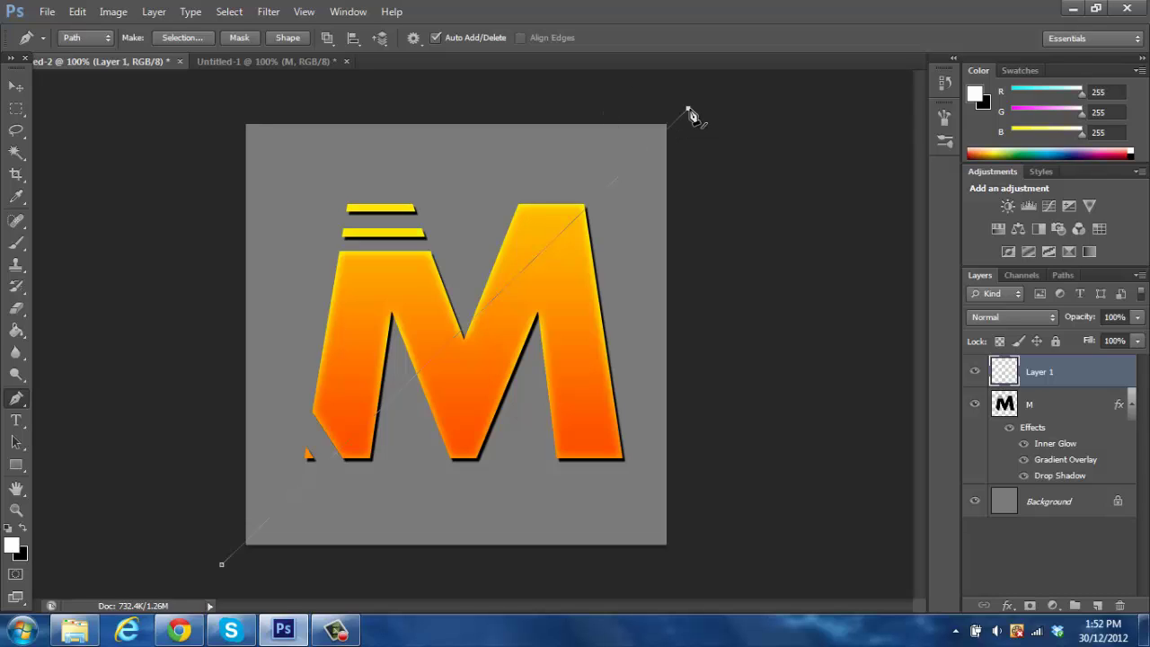
pyautogui.moveTo(656, 107); pyautogui.dragTo(702, 92)
pyautogui.moveTo(223, 566)
pyautogui.mouseDown()
pyautogui.moveTo(231, 560)
pyautogui.moveTo(219, 572)
pyautogui.mouseUp()
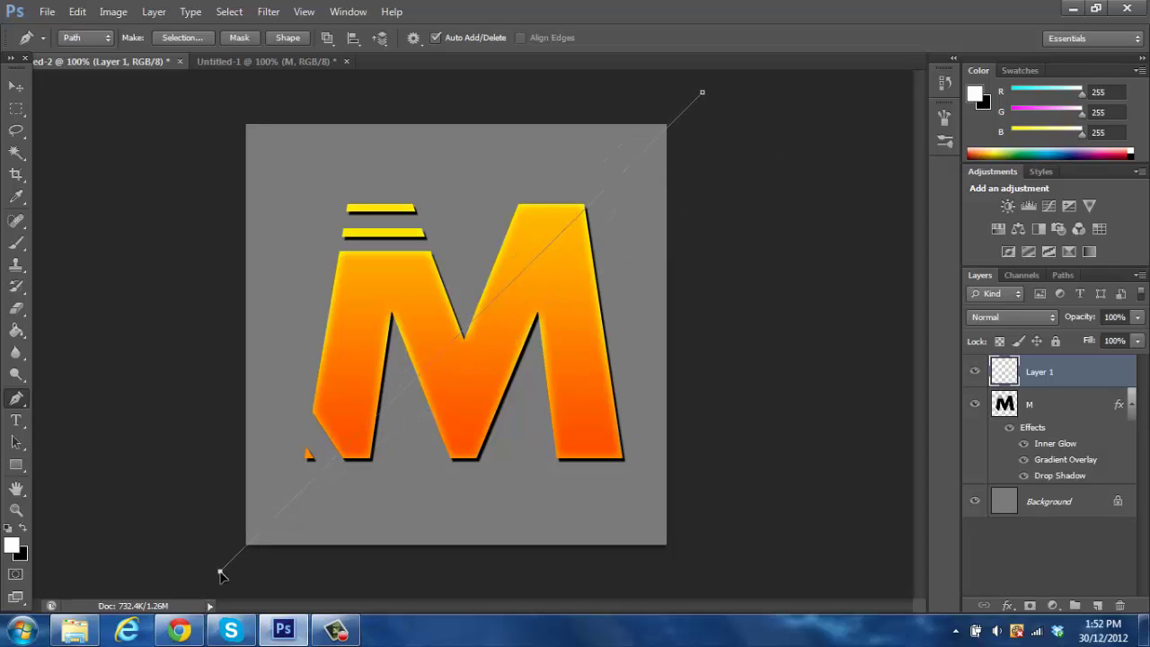
pyautogui.click(469, 326)
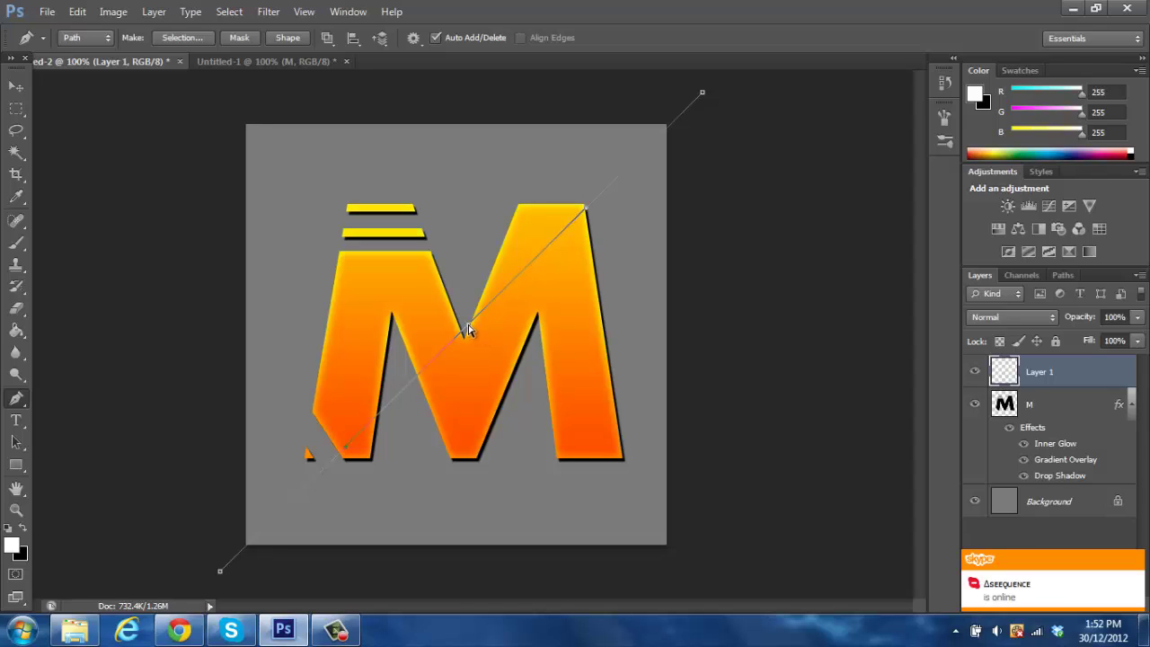
pyautogui.moveTo(467, 328); pyautogui.dragTo(416, 259)
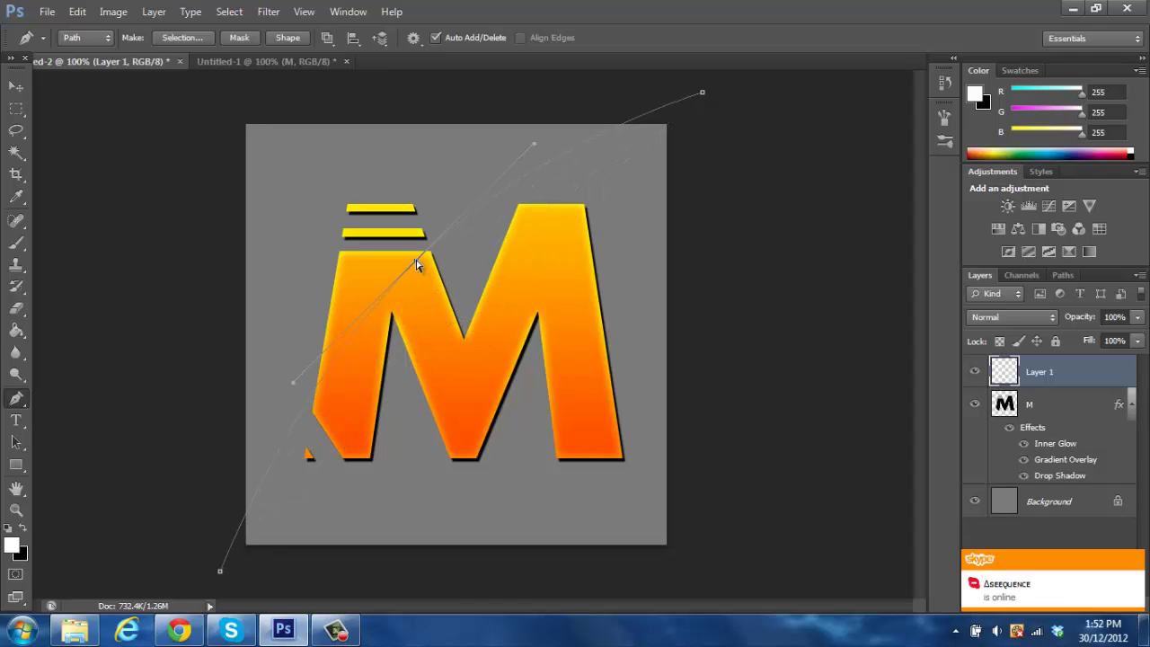
pyautogui.moveTo(702, 92); pyautogui.dragTo(730, 107)
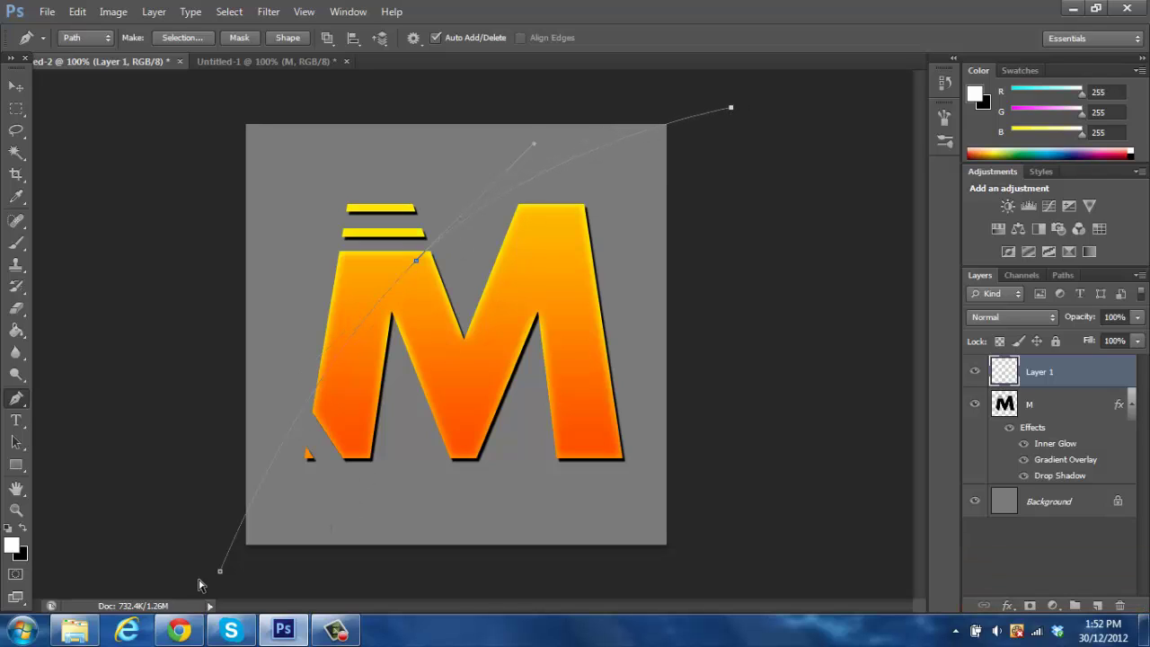
pyautogui.moveTo(221, 572); pyautogui.dragTo(232, 585)
pyautogui.click(180, 88)
pyautogui.click(233, 584)
# Convert the bowed path to a selection with 0 px feather, fill it with white on Layer 1, and deselect.
pyautogui.rightClick(284, 237)
pyautogui.click(310, 309)
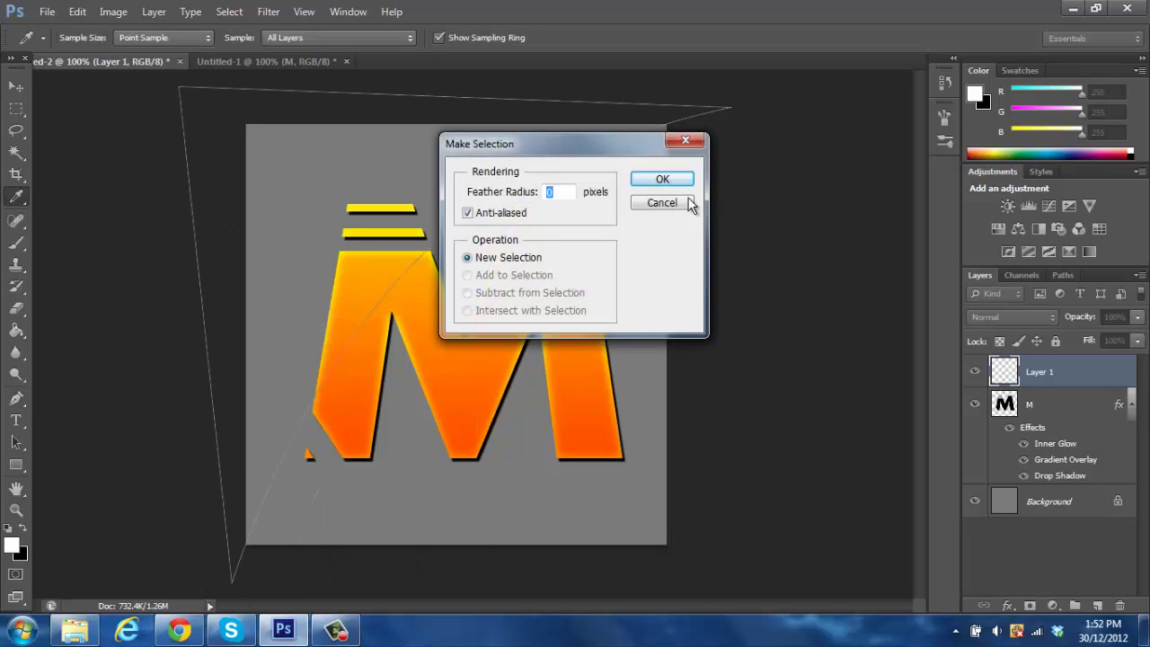
pyautogui.click(662, 181)
pyautogui.click(16, 330)
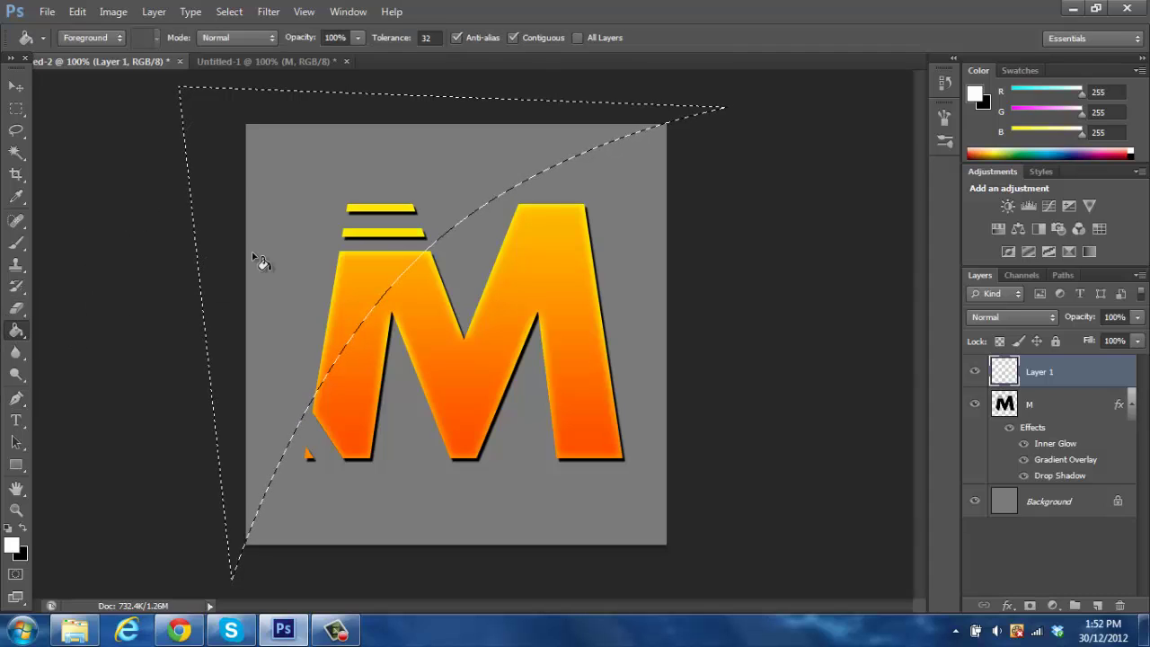
pyautogui.click(431, 146)
pyautogui.click(244, 12)
pyautogui.click(244, 43)
# Set the blend mode of Layer 1 with the white curved shape to Overlay and open its opacity setting.
pyautogui.rightClick(1094, 375)
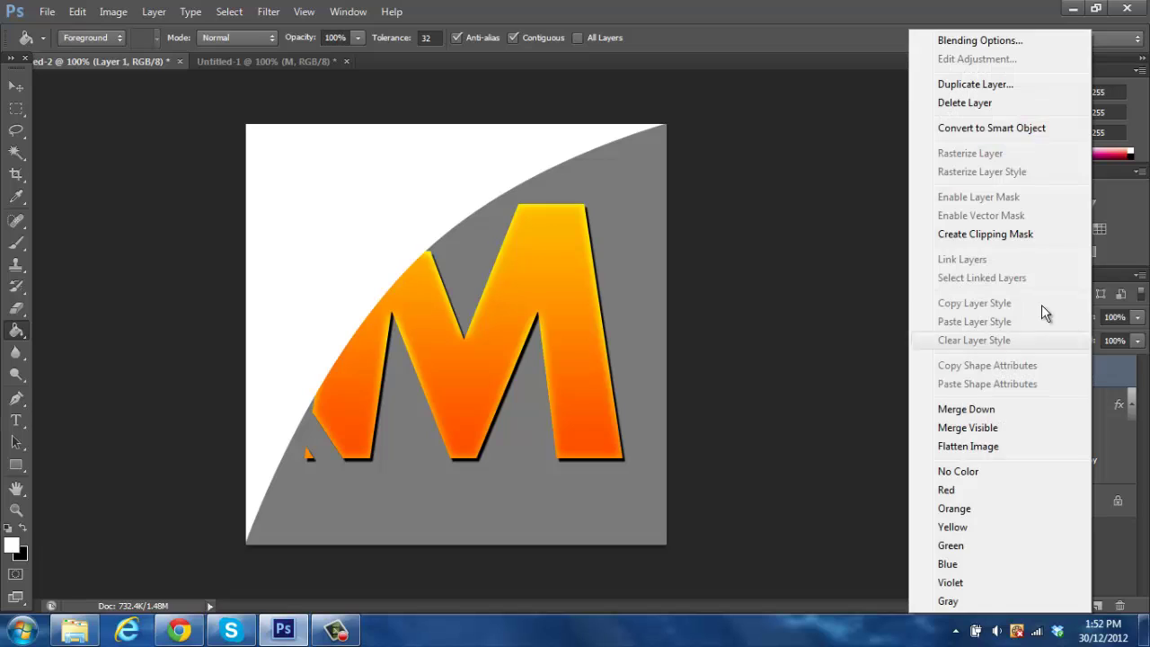
pyautogui.press('Escape')
pyautogui.click(1014, 317)
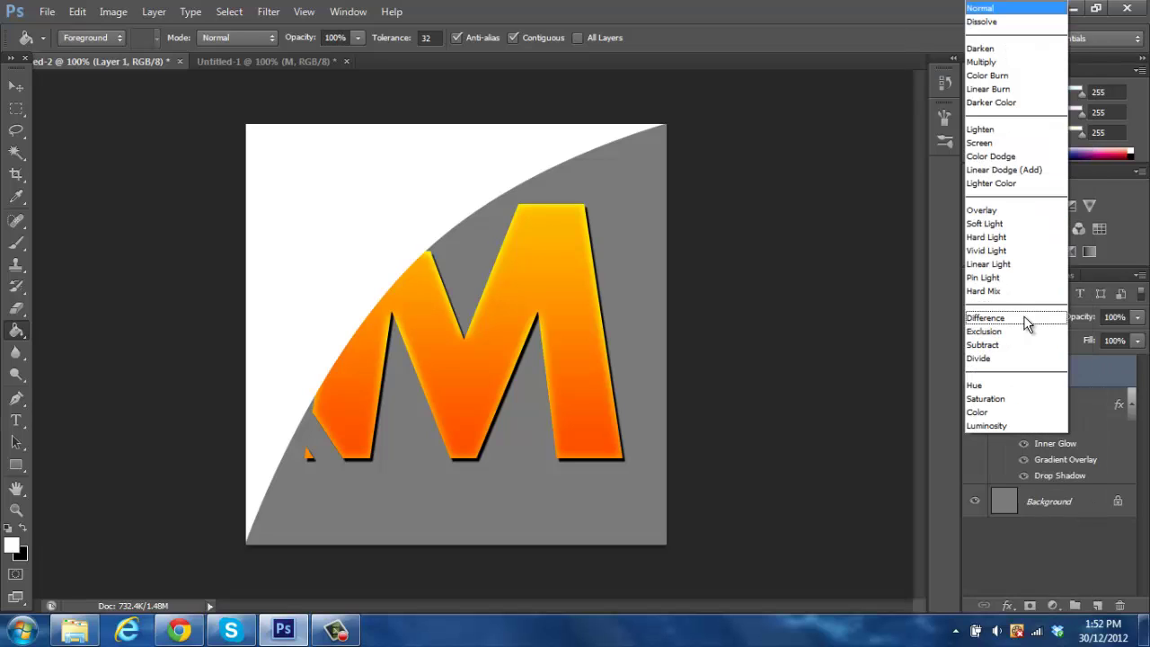
pyautogui.click(1000, 210)
pyautogui.click(1138, 318)
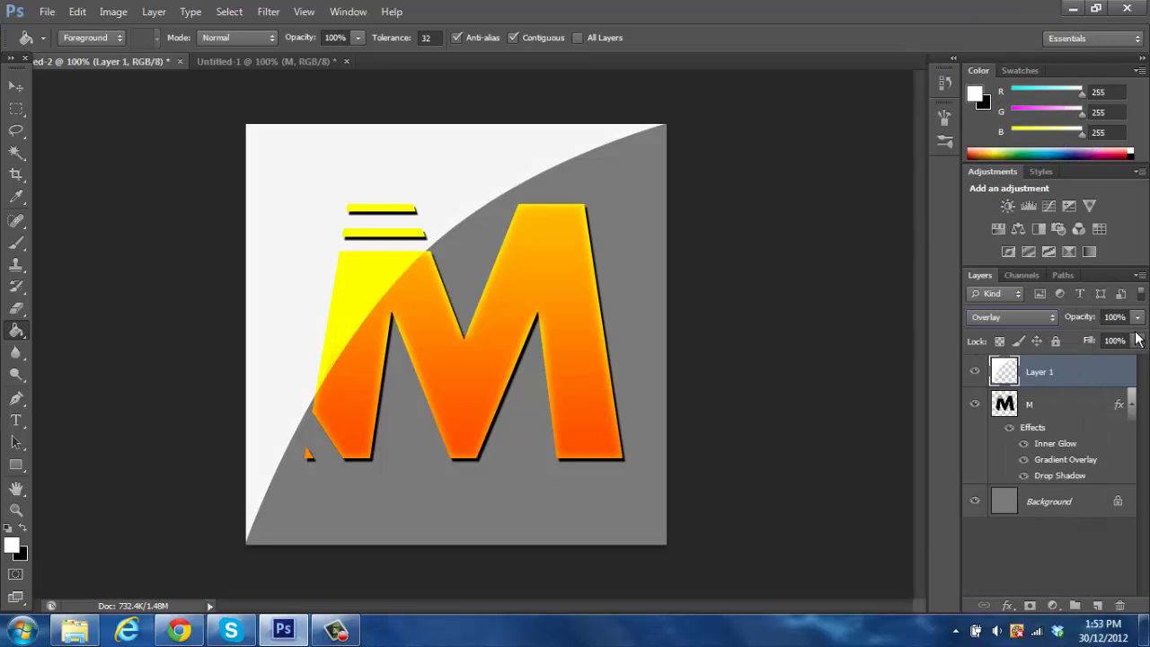
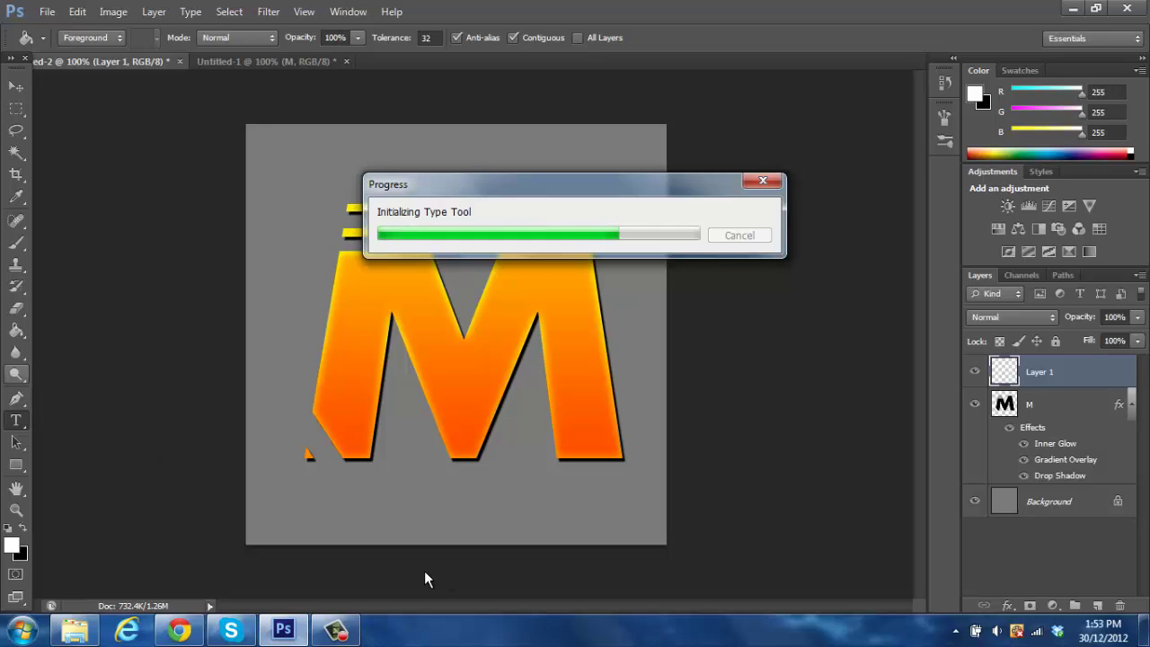
pyautogui.click(337, 631)
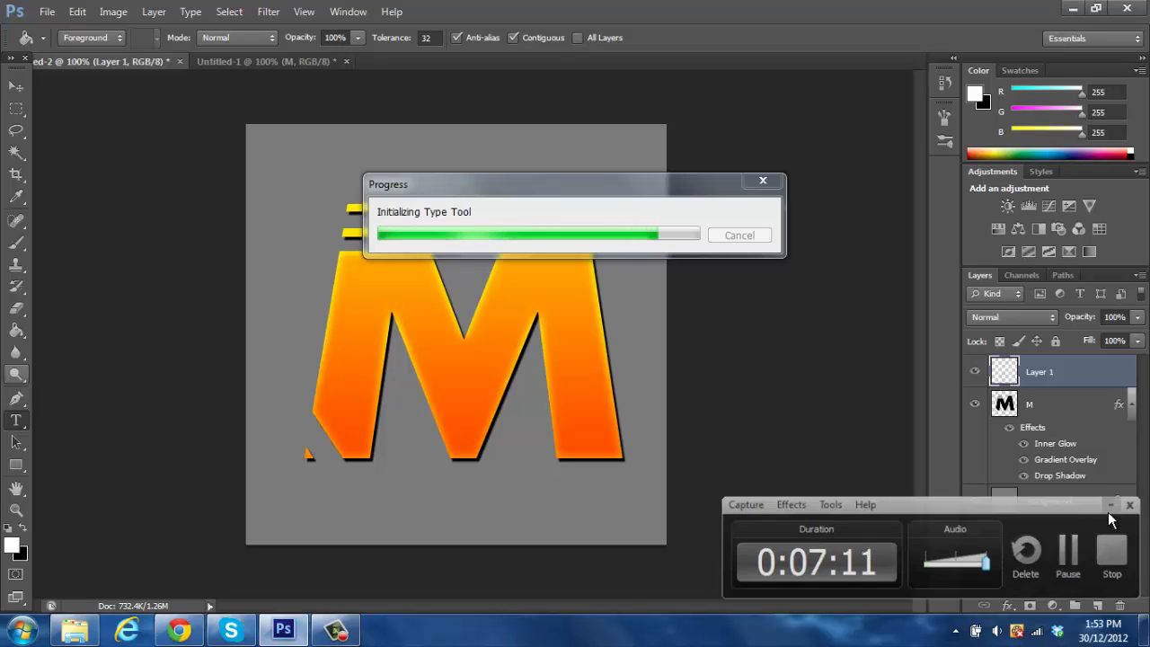
pyautogui.click(1111, 506)
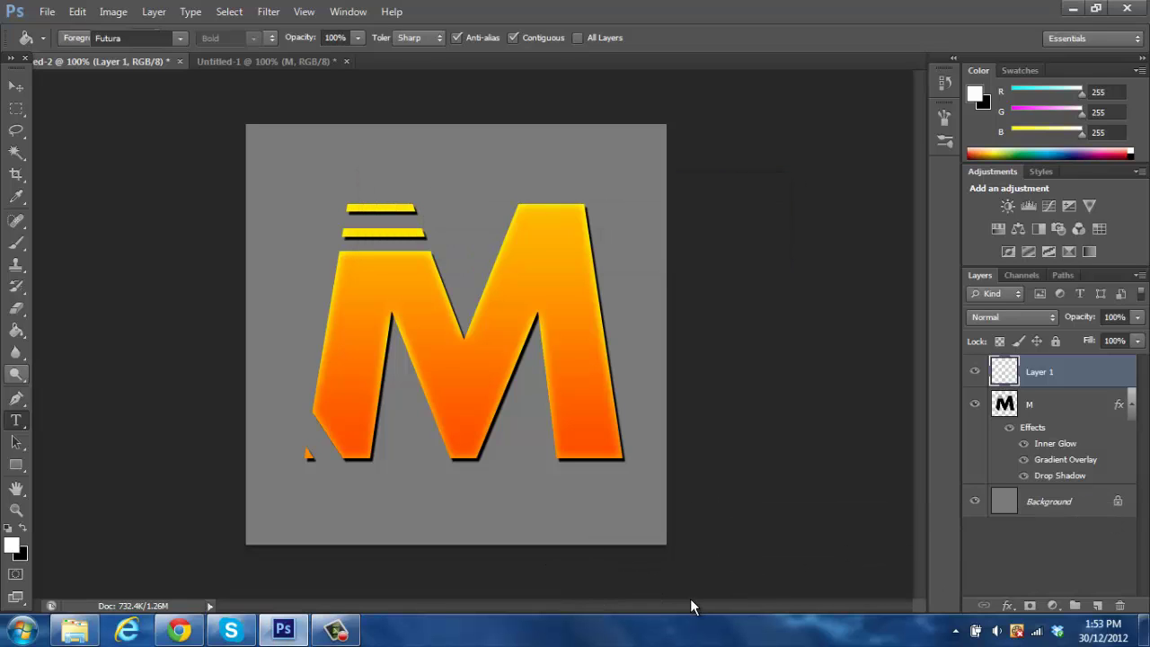
# Draw a closed path around the canvas's upper-left half with a slightly curved diagonal edge running corner to corner across the M.
pyautogui.press('p')
pyautogui.click(214, 567)
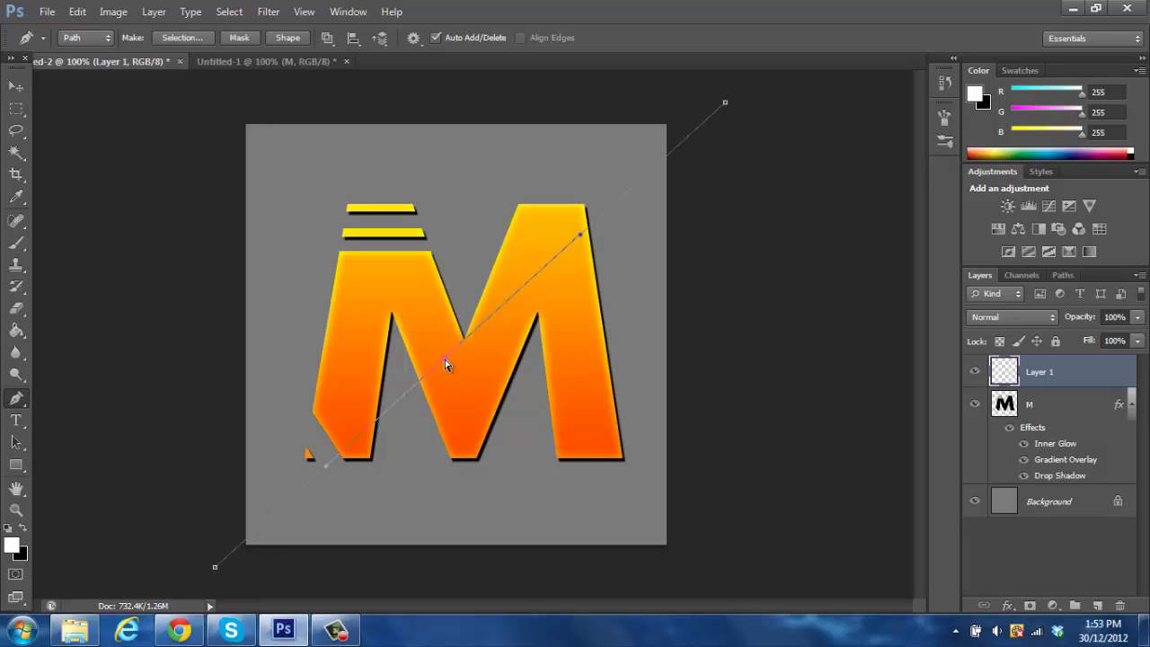
pyautogui.moveTo(447, 364); pyautogui.dragTo(438, 328)
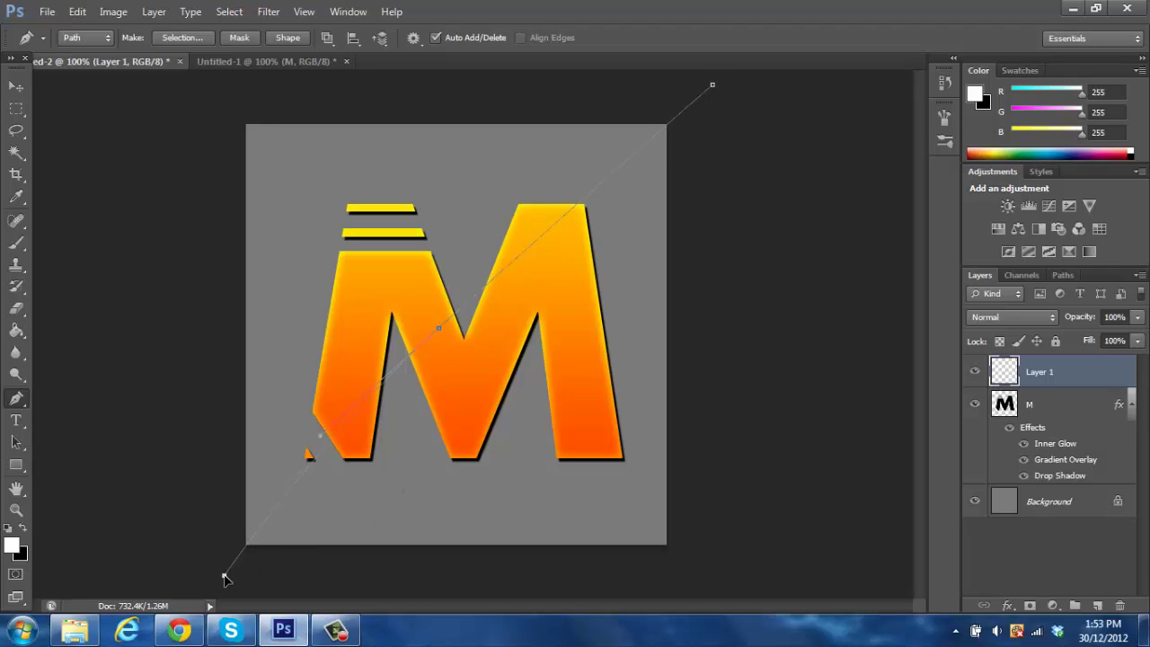
pyautogui.click(341, 629)
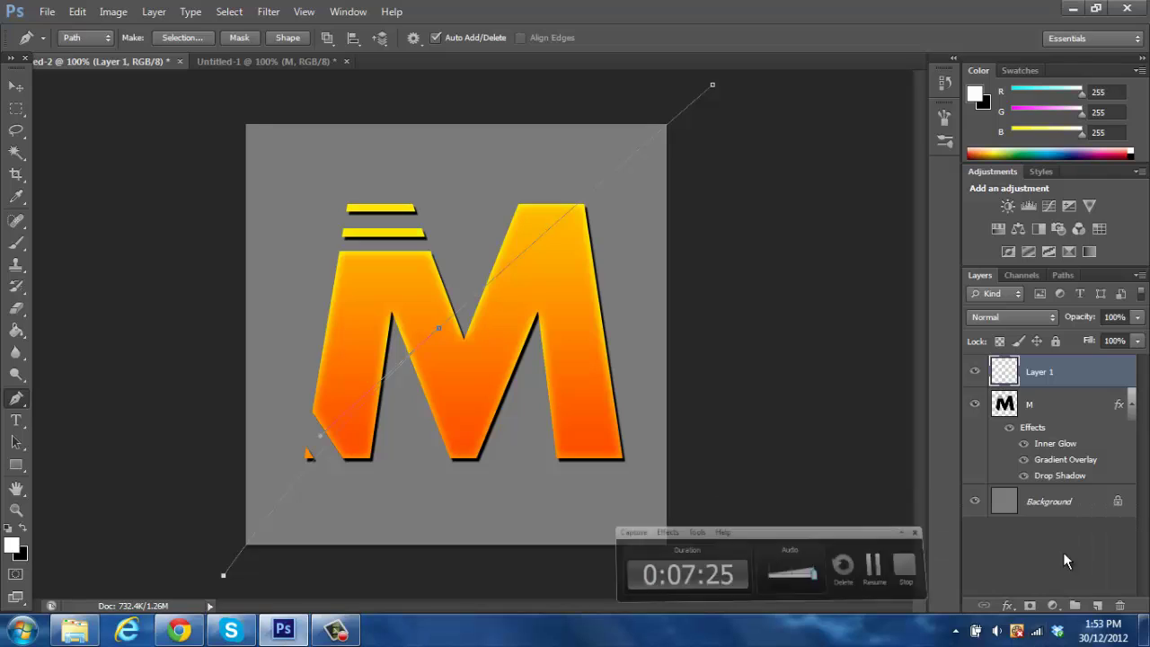
pyautogui.click(227, 102)
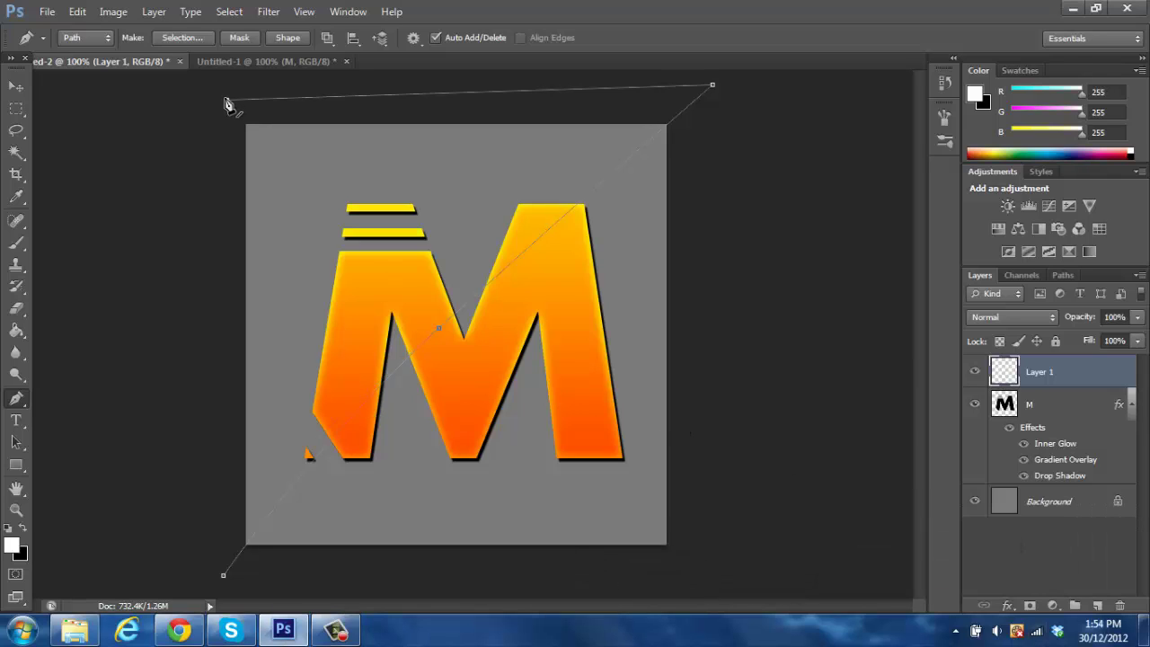
pyautogui.click(226, 580)
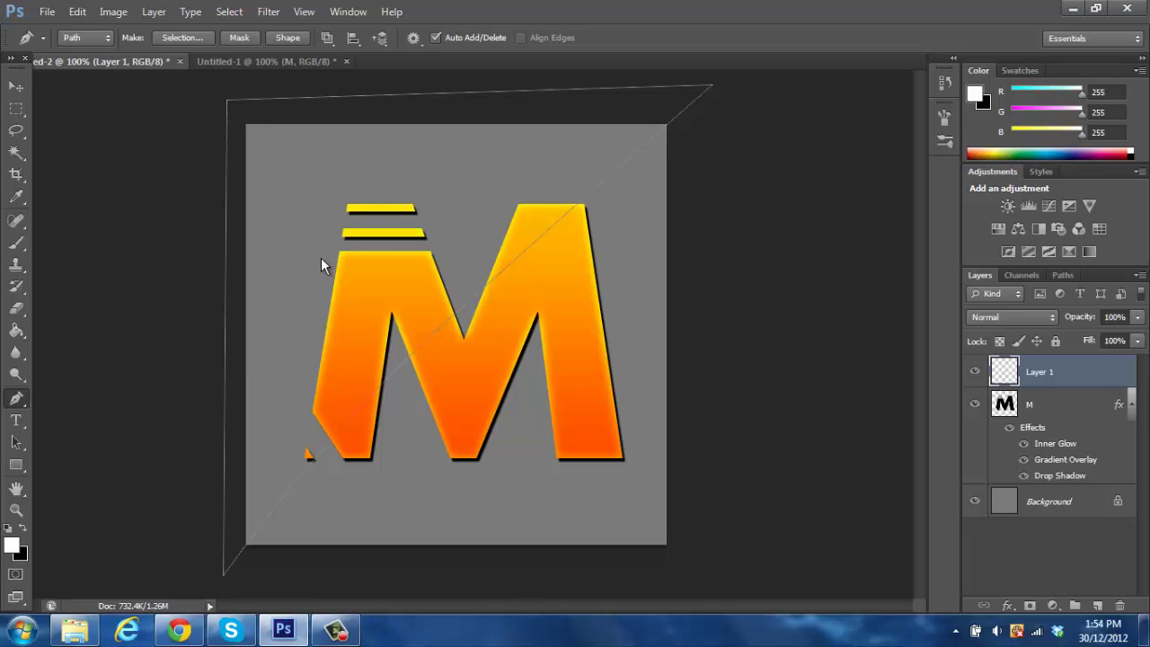
# Turn the nearly straight diagonal path into a selection with 0 px feather, fill it with white on Layer 1, and deselect.
pyautogui.rightClick(321, 257)
pyautogui.click(358, 342)
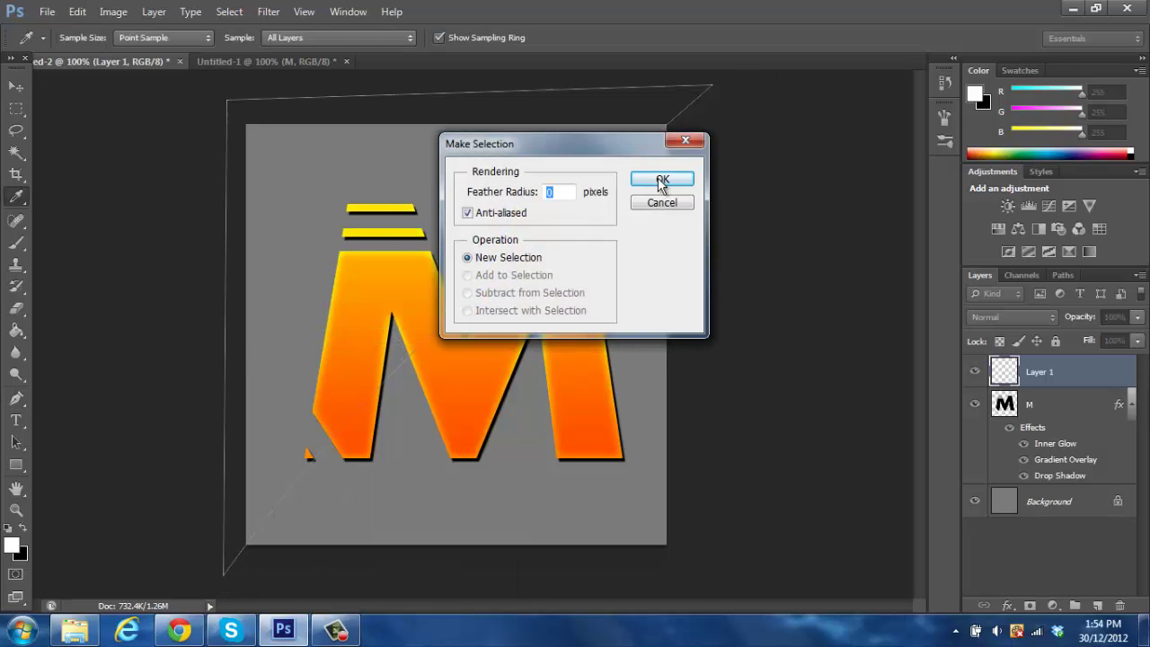
pyautogui.click(660, 179)
pyautogui.click(16, 330)
pyautogui.click(364, 278)
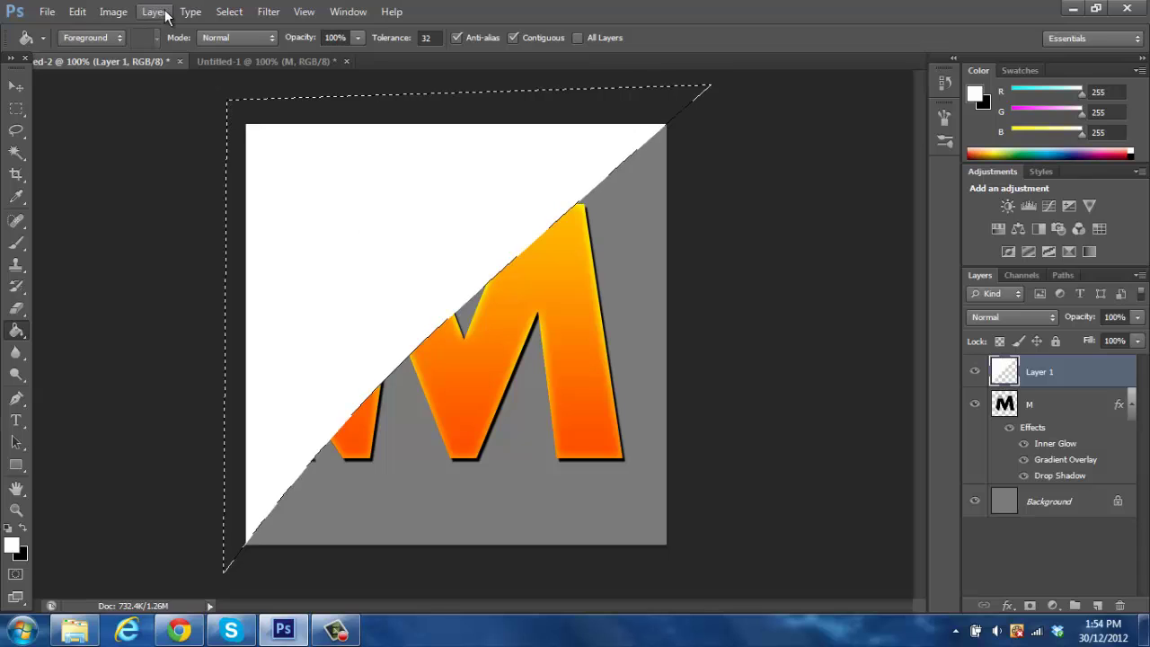
pyautogui.click(229, 11)
pyautogui.click(244, 43)
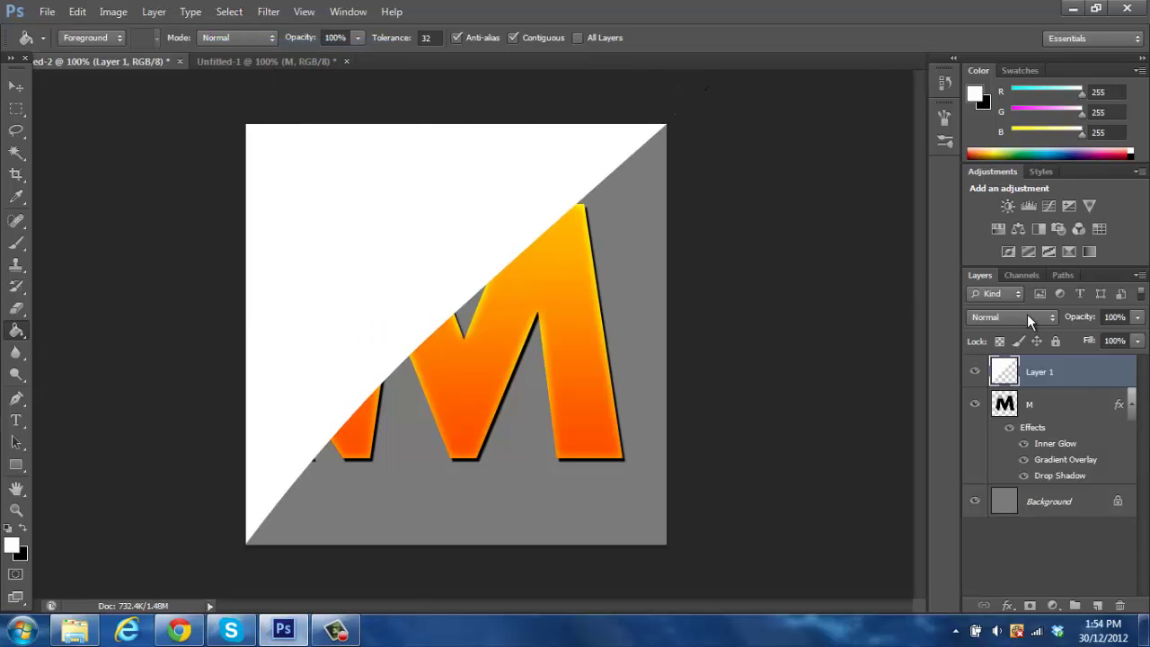
# Set Layer 1's blend mode to Overlay and its opacity to 25%.
pyautogui.click(1028, 318)
pyautogui.click(1027, 212)
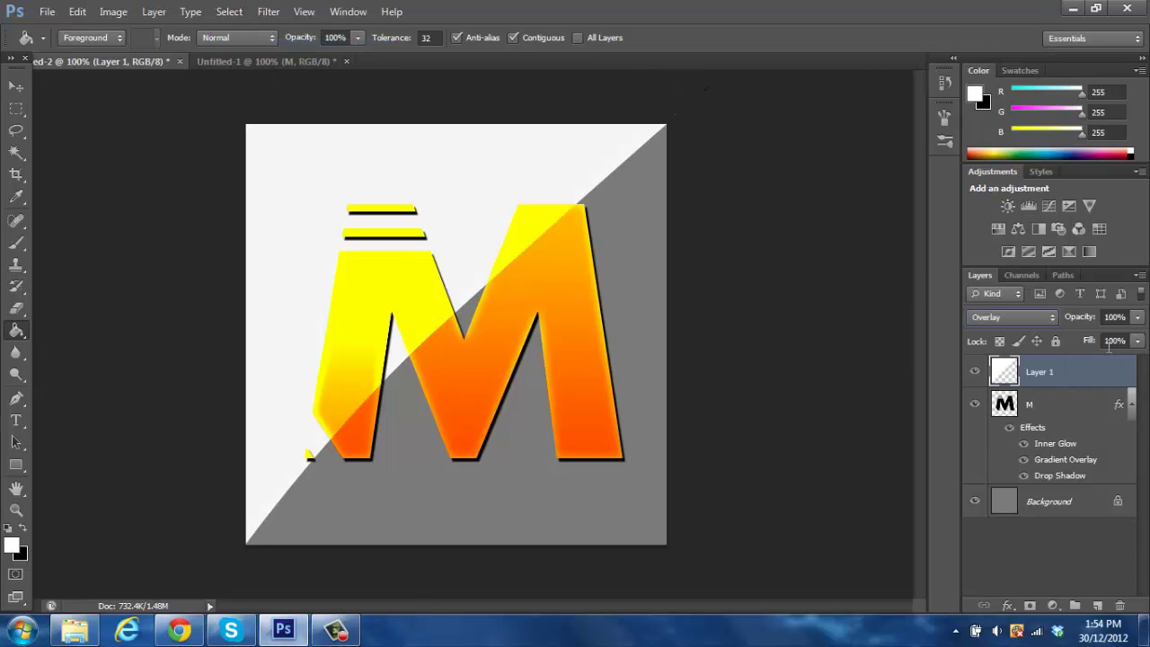
pyautogui.click(1138, 317)
pyautogui.moveTo(1061, 336); pyautogui.dragTo(1062, 336)
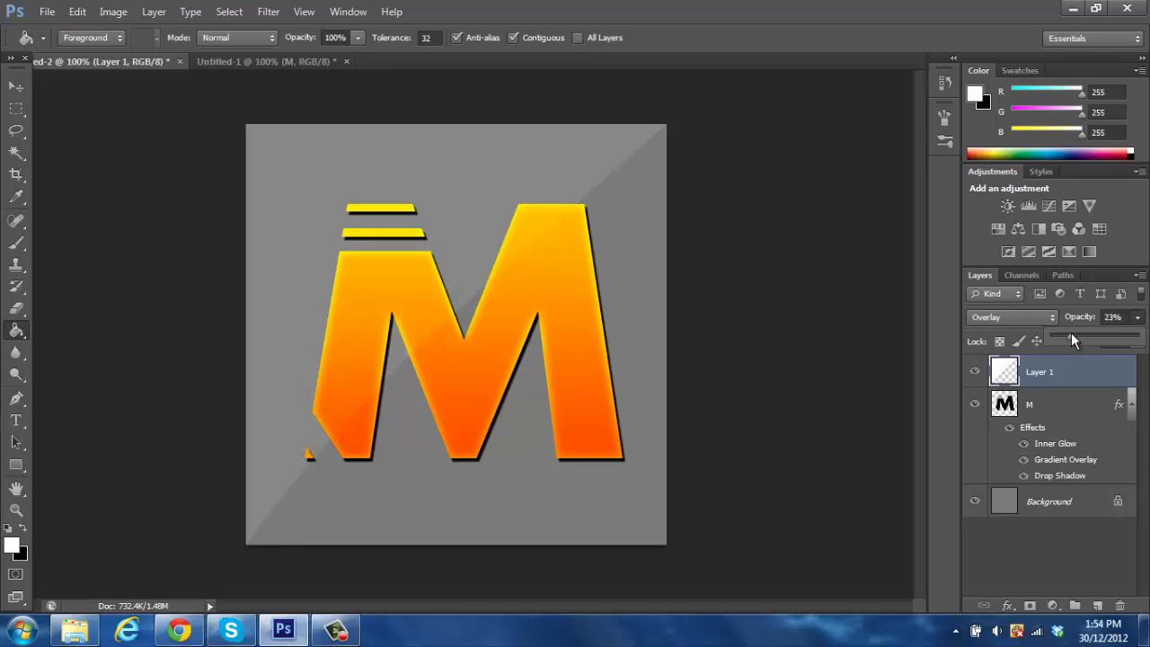
pyautogui.click(1123, 318)
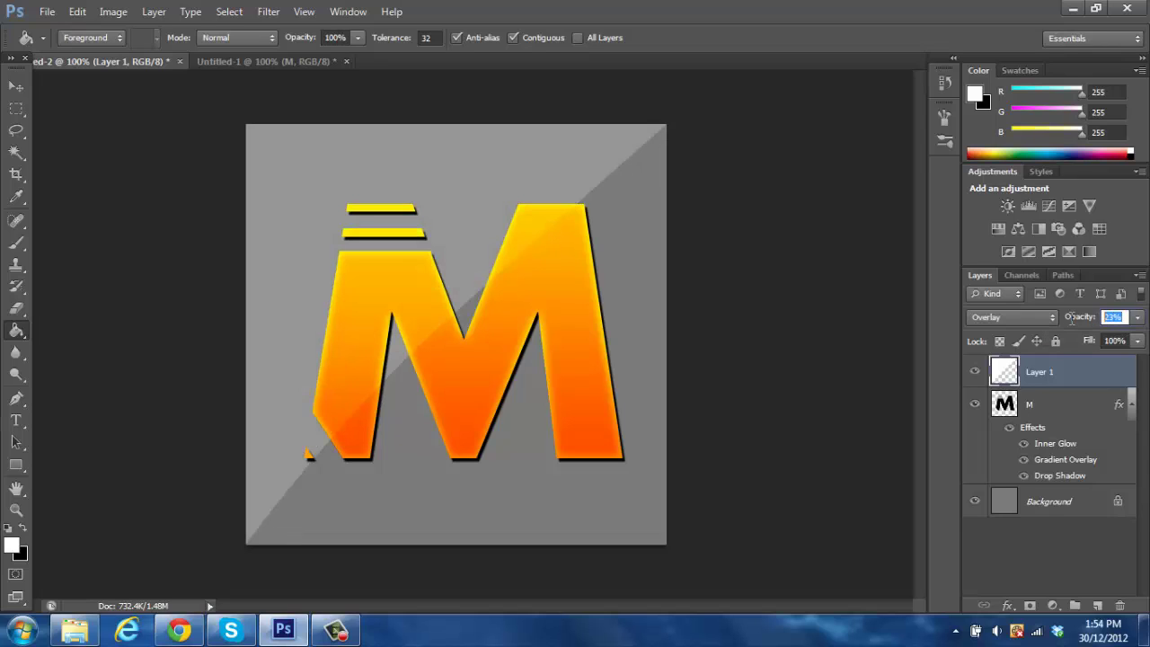
pyautogui.write('25')
pyautogui.click(12, 90)
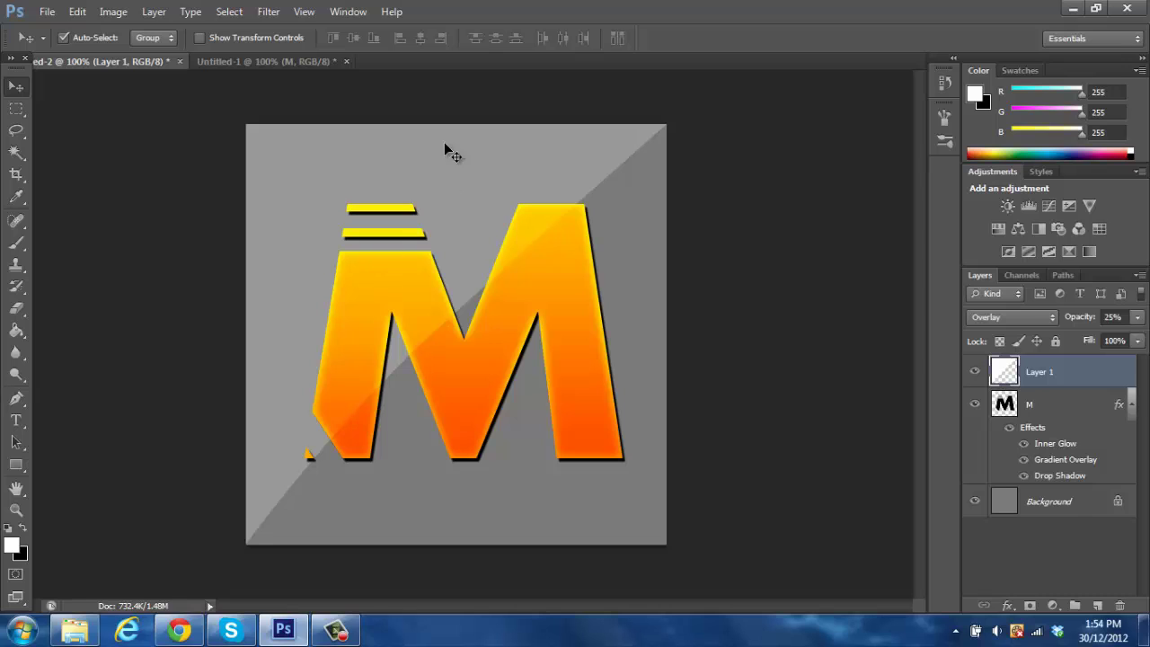
# Fill the Background layer with dark grey (RGB 64, 64, 64) using the Paint Bucket.
pyautogui.click(1067, 503)
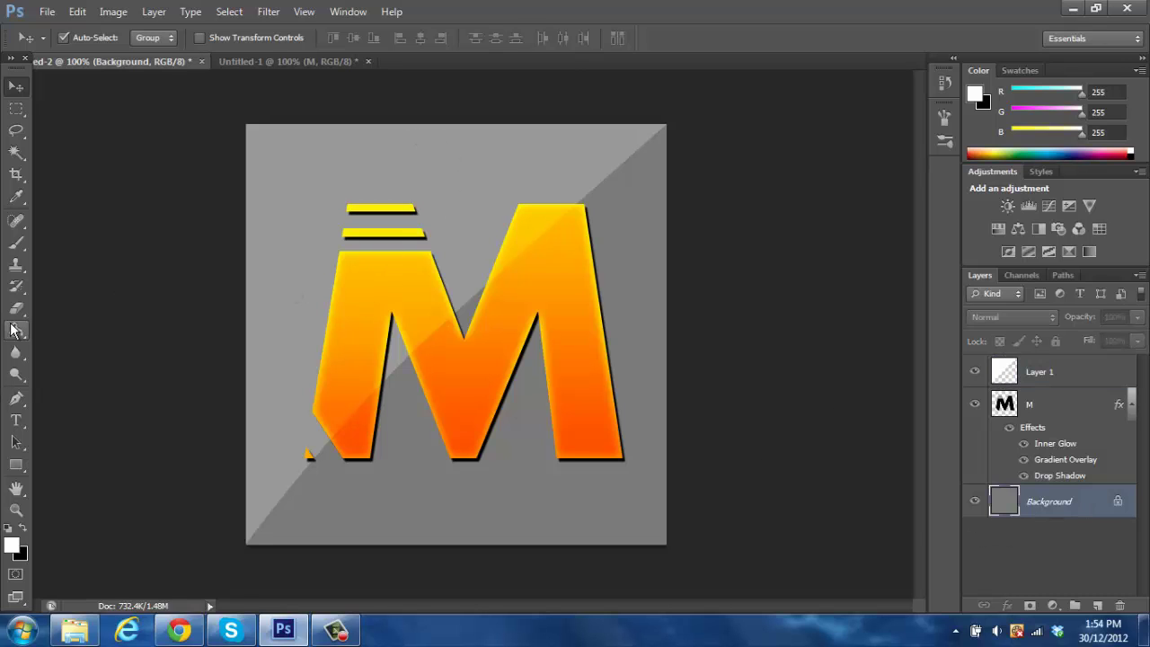
pyautogui.click(15, 329)
pyautogui.click(12, 546)
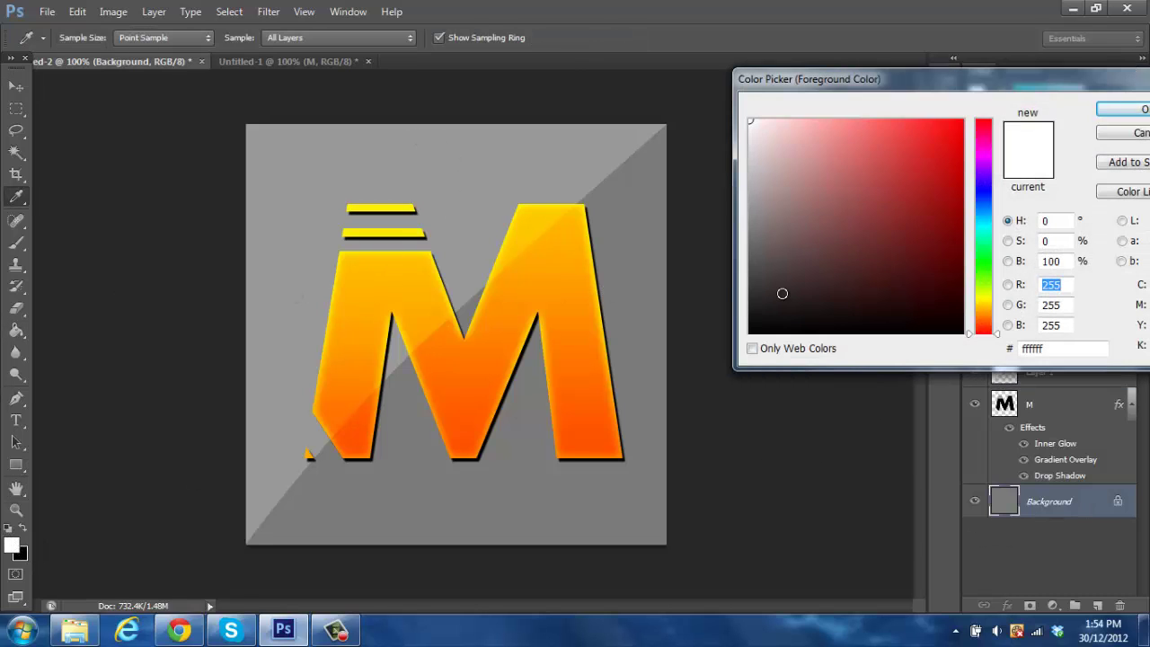
pyautogui.moveTo(783, 296); pyautogui.dragTo(736, 281)
pyautogui.click(1107, 108)
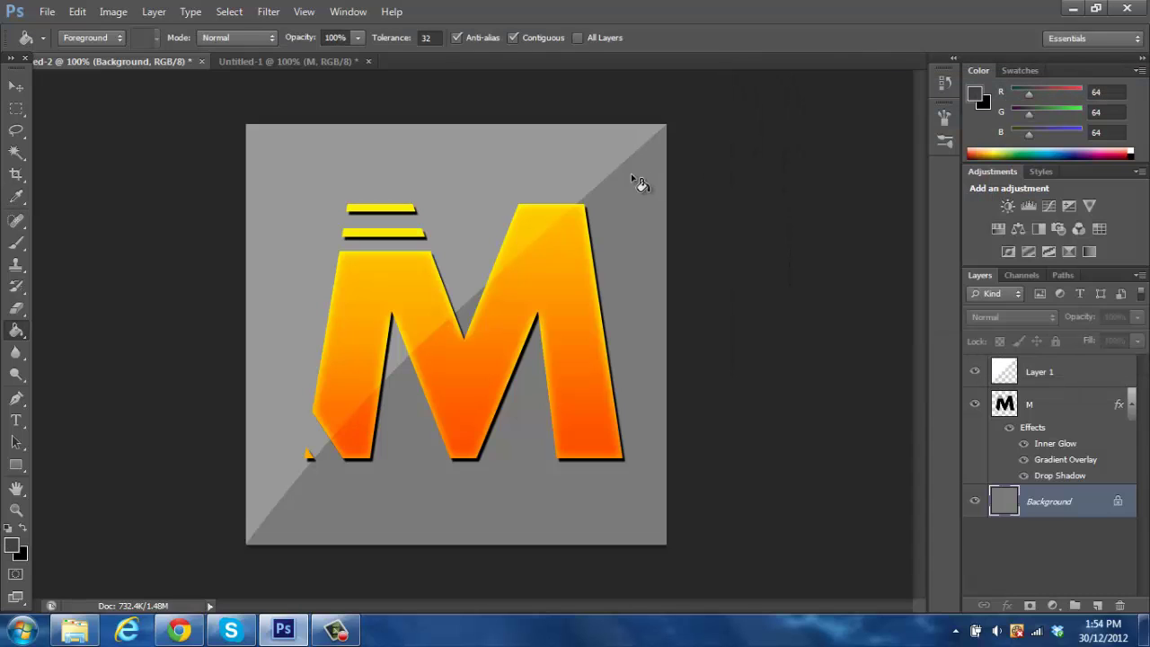
pyautogui.click(633, 179)
pyautogui.click(18, 88)
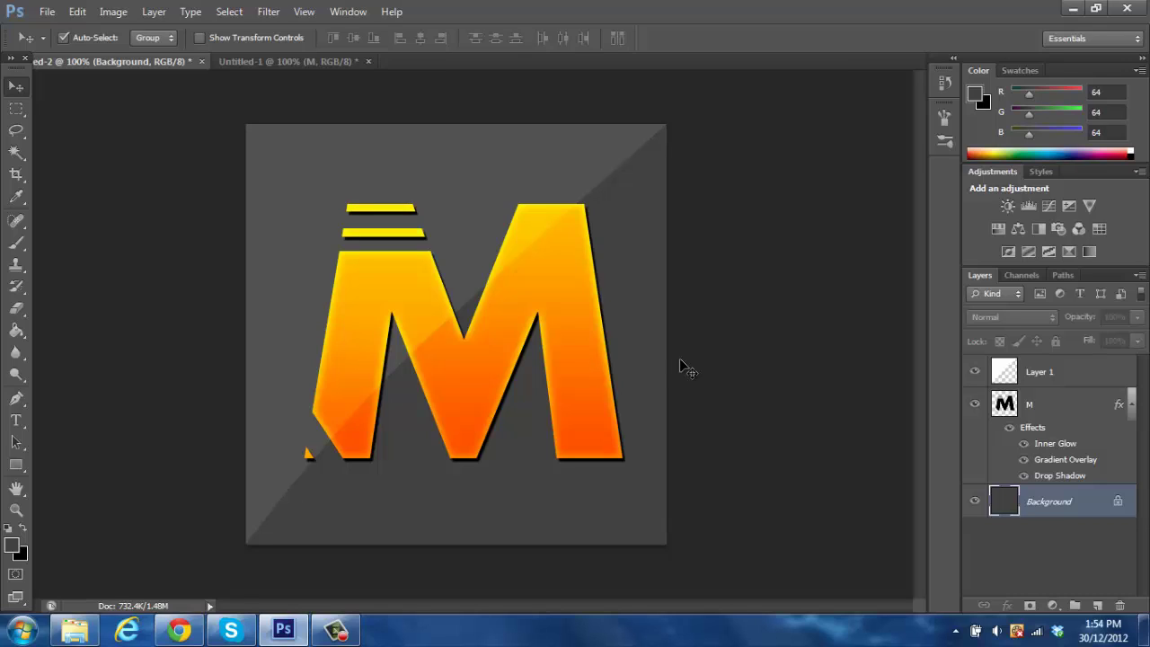
# Switch to the Untitled-1 document with the black M and make Layer 1 active.
pyautogui.click(338, 63)
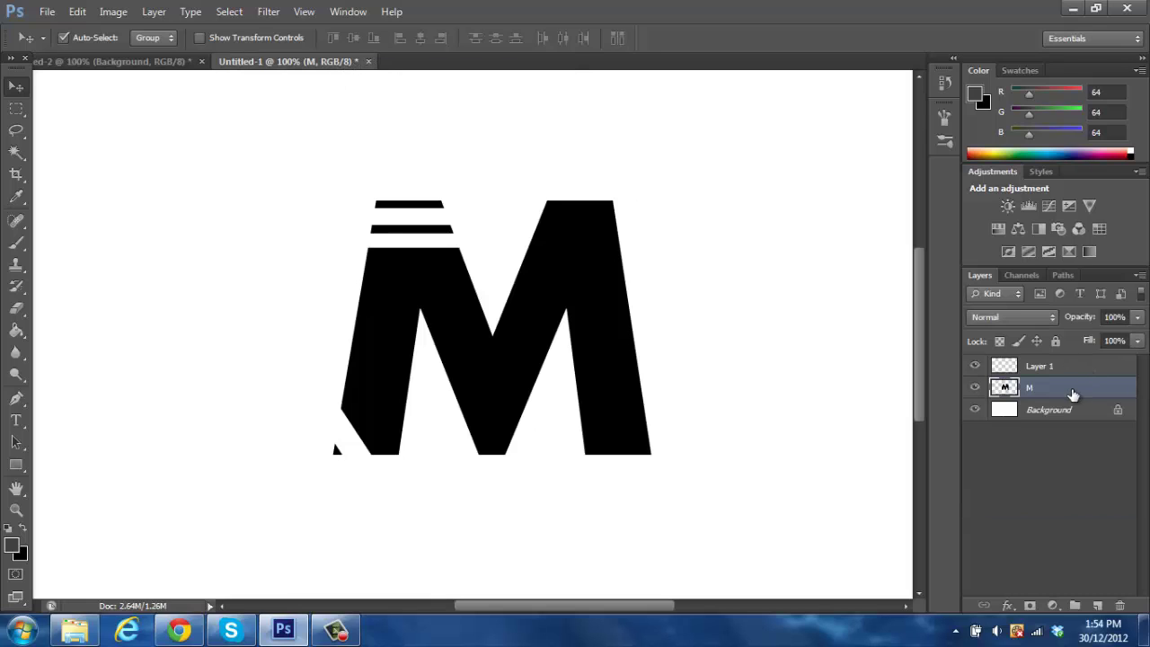
pyautogui.click(1070, 367)
pyautogui.hotkey('ctrl', '-')
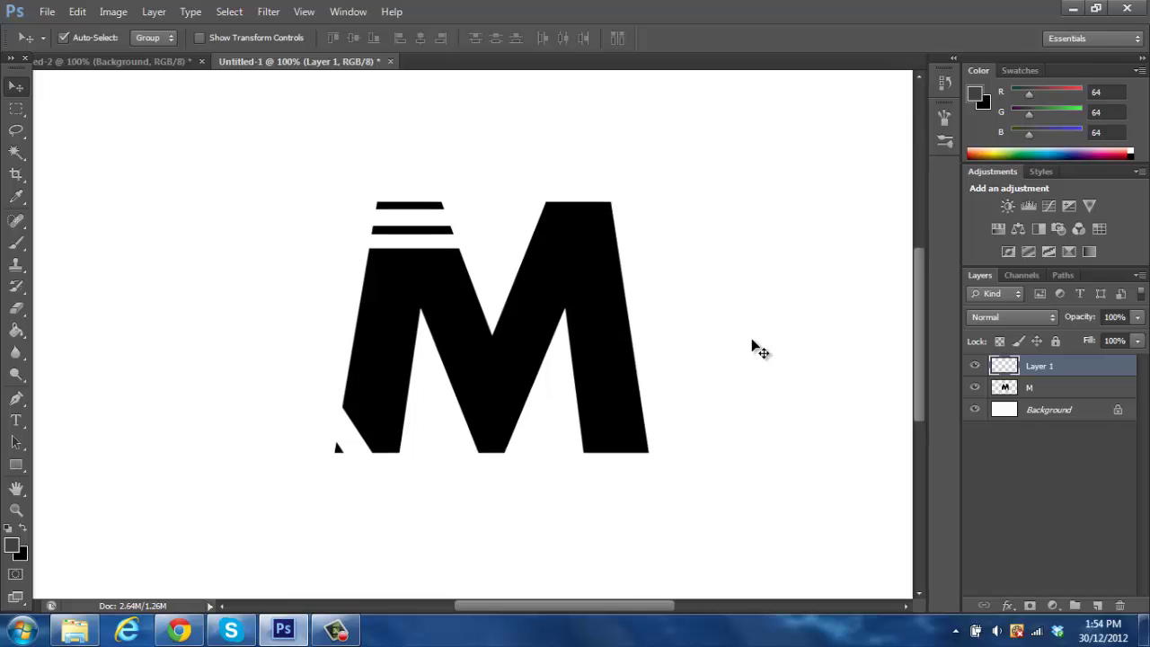
pyautogui.click(24, 109)
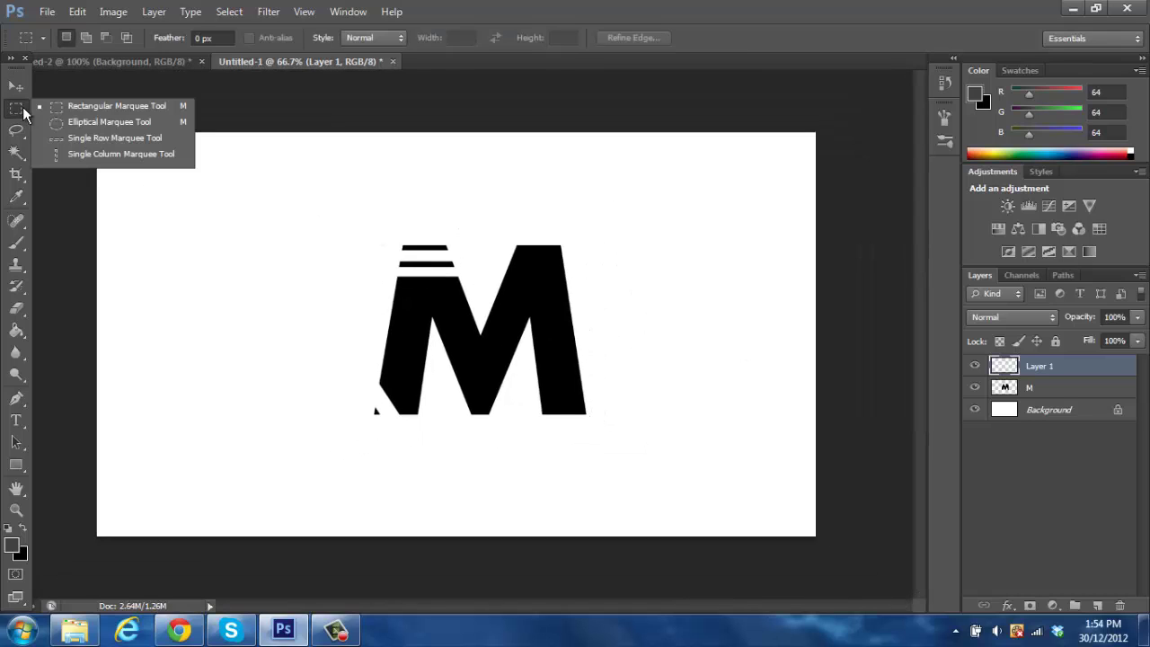
pyautogui.click(57, 125)
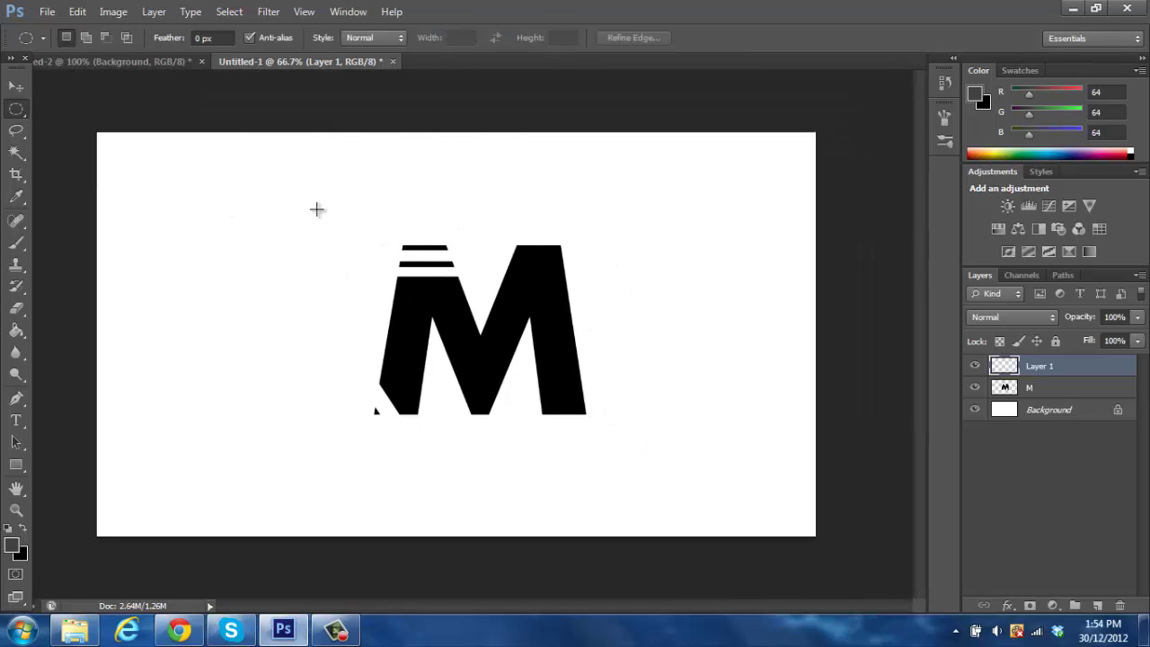
pyautogui.moveTo(316, 209); pyautogui.dragTo(532, 427)
pyautogui.moveTo(418, 340); pyautogui.dragTo(481, 357)
pyautogui.click(226, 10)
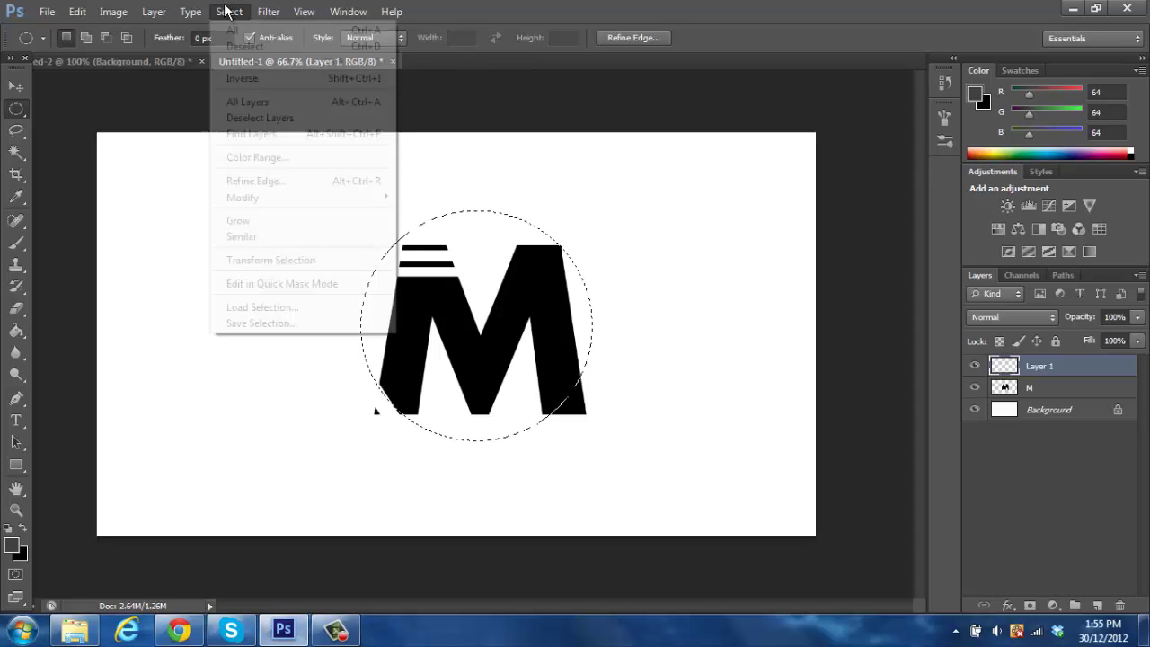
pyautogui.click(247, 46)
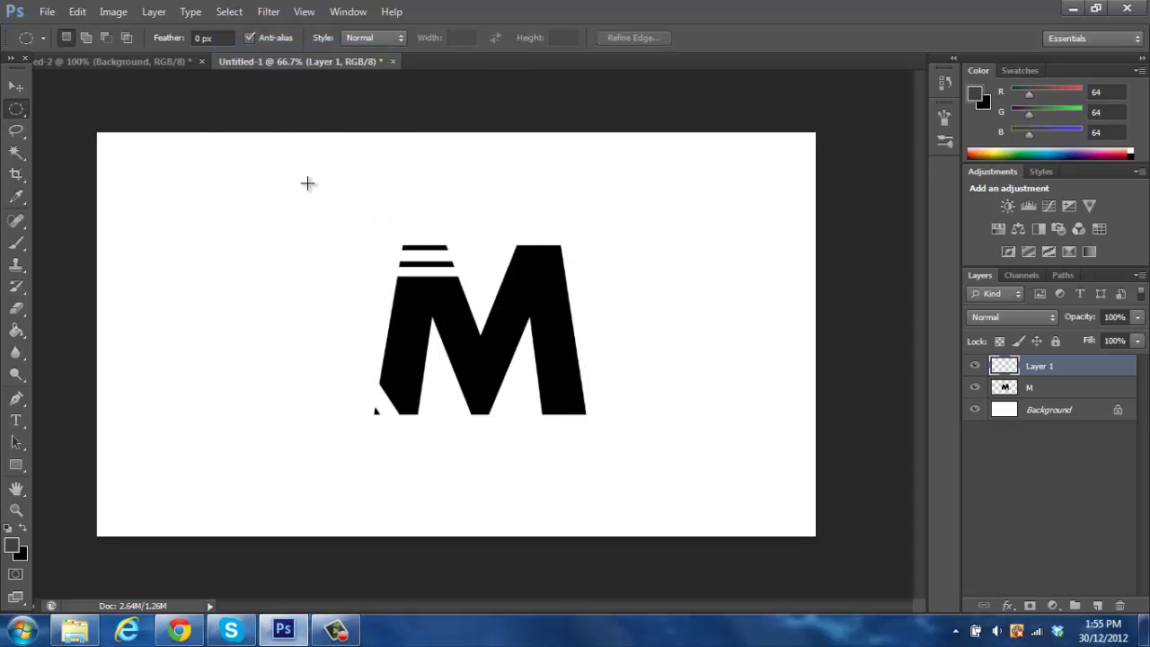
# Make an elliptical selection enclosing the whole M, fill it with black on Layer 1, and deselect.
pyautogui.moveTo(308, 183); pyautogui.dragTo(649, 493)
pyautogui.moveTo(543, 382); pyautogui.dragTo(547, 365)
pyautogui.click(16, 330)
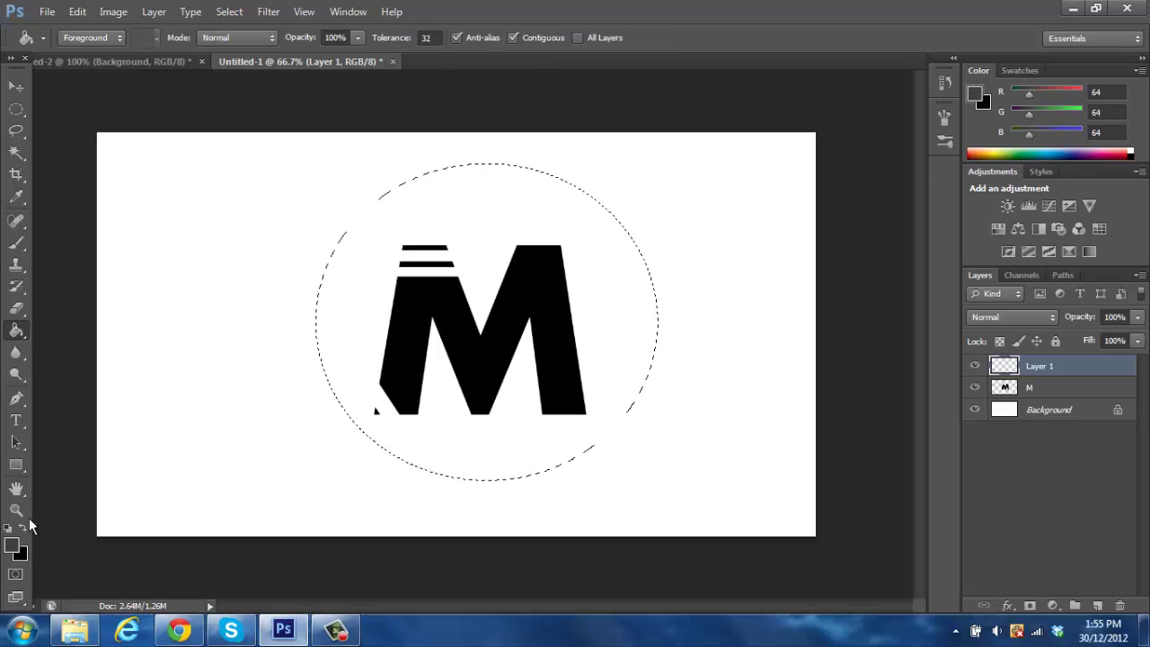
pyautogui.press('d')
pyautogui.click(478, 329)
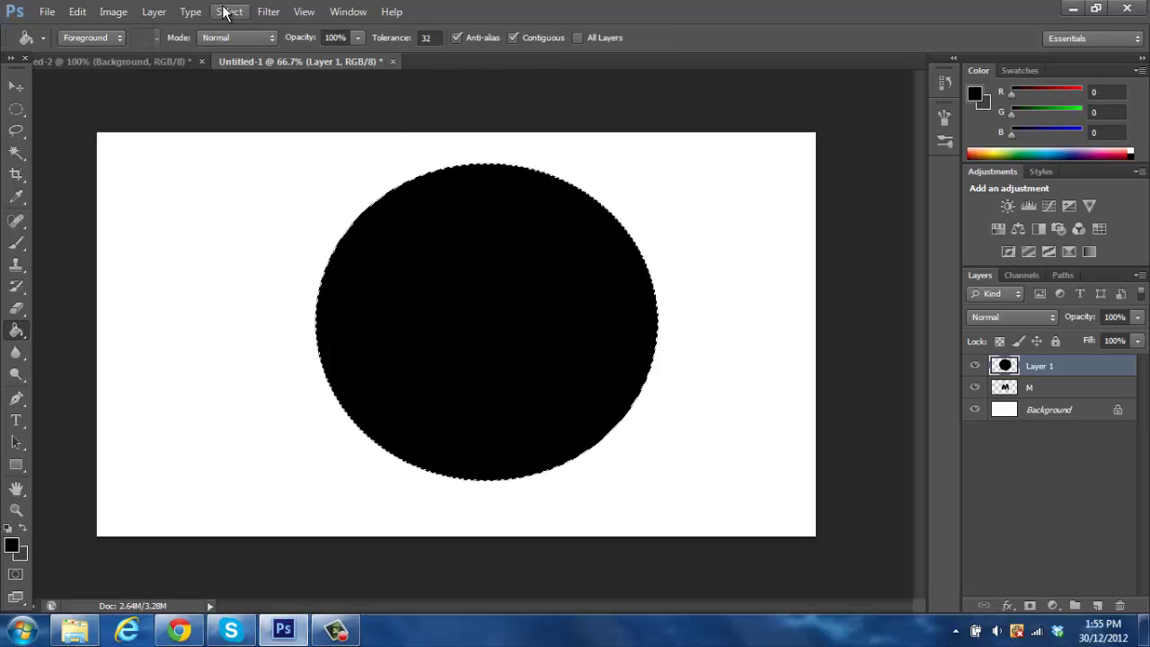
pyautogui.click(229, 12)
pyautogui.click(241, 44)
pyautogui.rightClick(1069, 366)
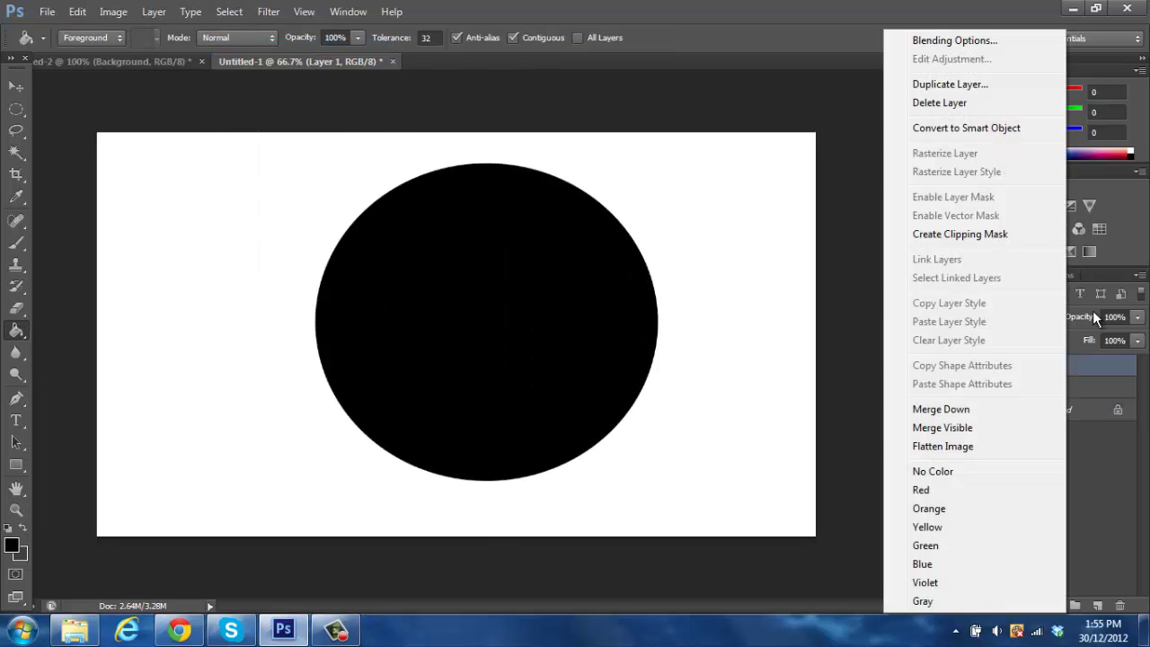
pyautogui.press('Escape')
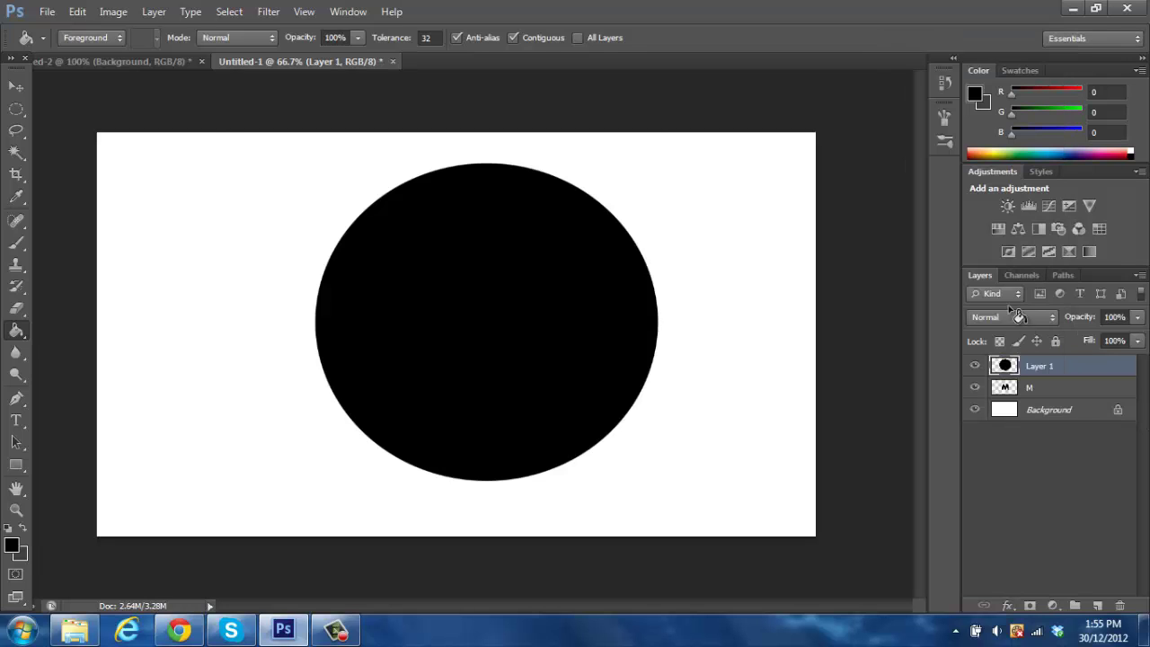
# Erase a slightly smaller, centred ellipse from the black ellipse on Layer 1 to leave a ring, and deselect.
pyautogui.click(15, 109)
pyautogui.moveTo(371, 218); pyautogui.dragTo(679, 494)
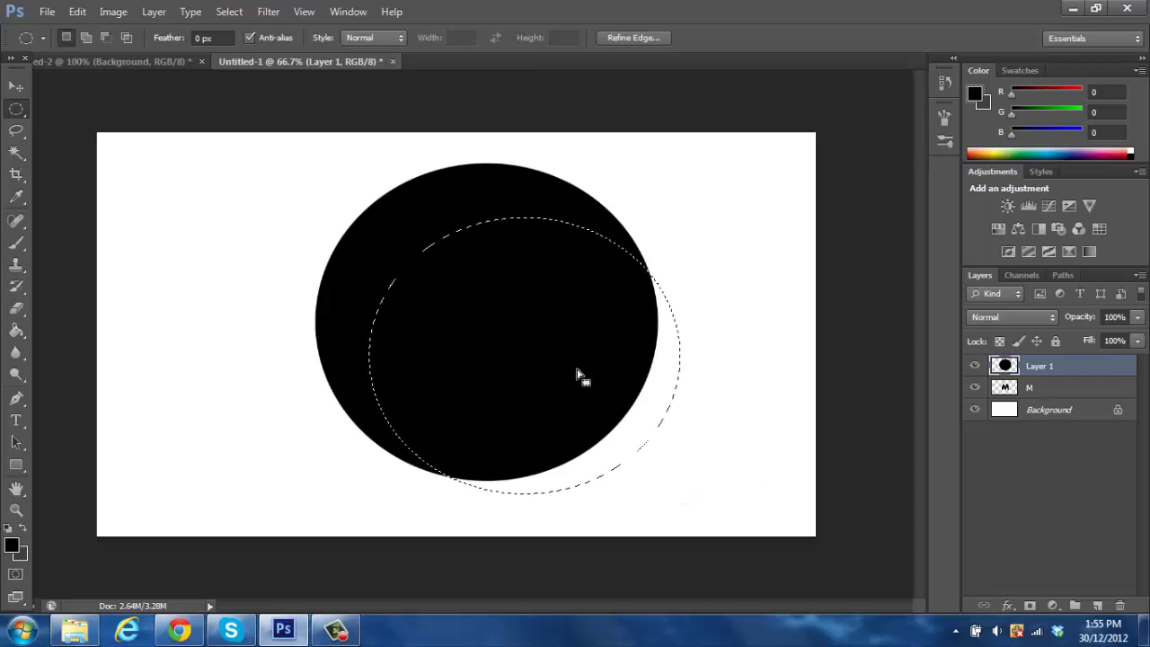
pyautogui.moveTo(578, 377)
pyautogui.mouseDown()
pyautogui.moveTo(526, 339)
pyautogui.moveTo(540, 338)
pyautogui.mouseUp()
pyautogui.moveTo(17, 308); pyautogui.dragTo(93, 341)
pyautogui.click(528, 299)
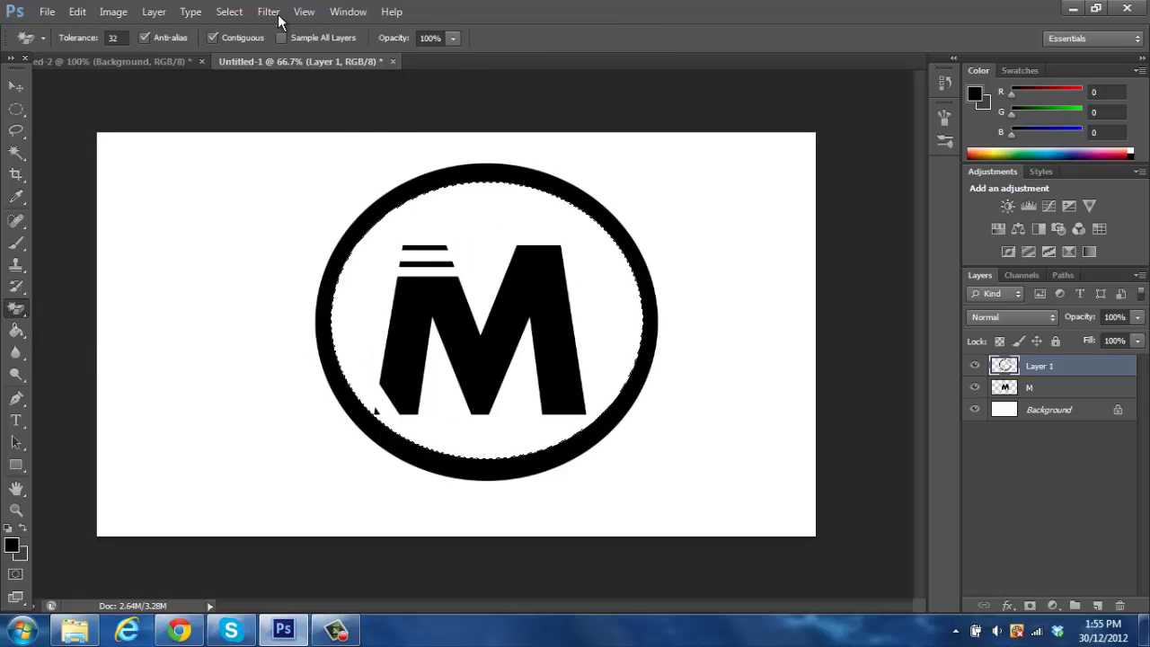
pyautogui.click(229, 12)
pyautogui.click(259, 46)
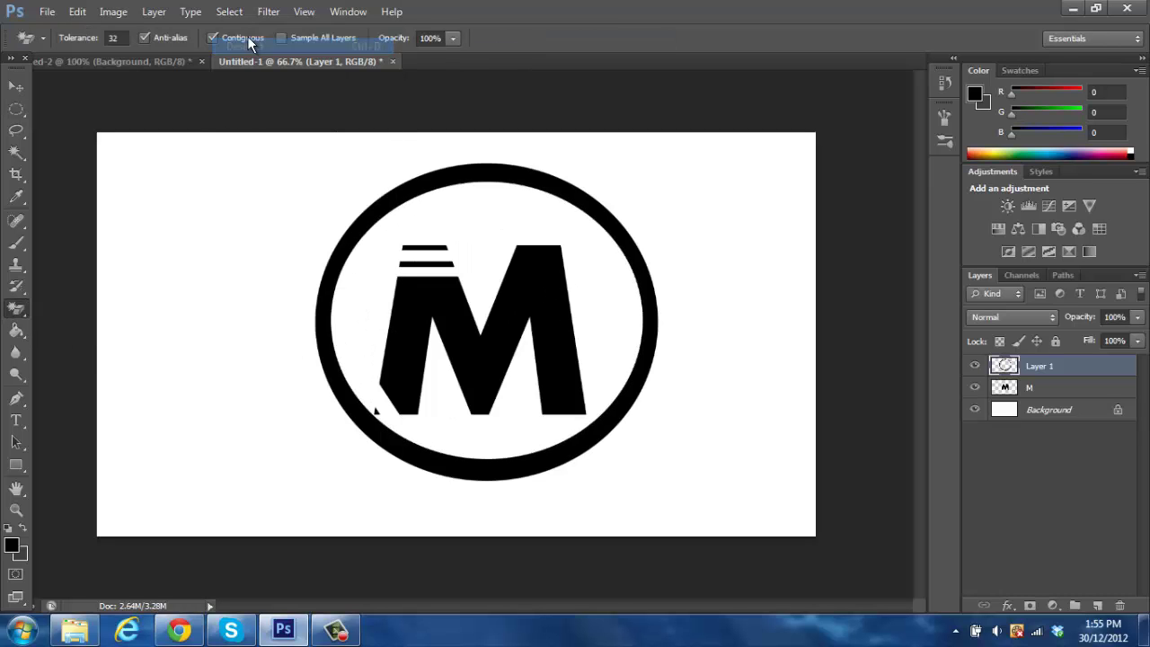
# Scale the ring on Layer 1 to about 81% width and 84% height, position it tightly around the M, and apply the transform.
pyautogui.click(78, 12)
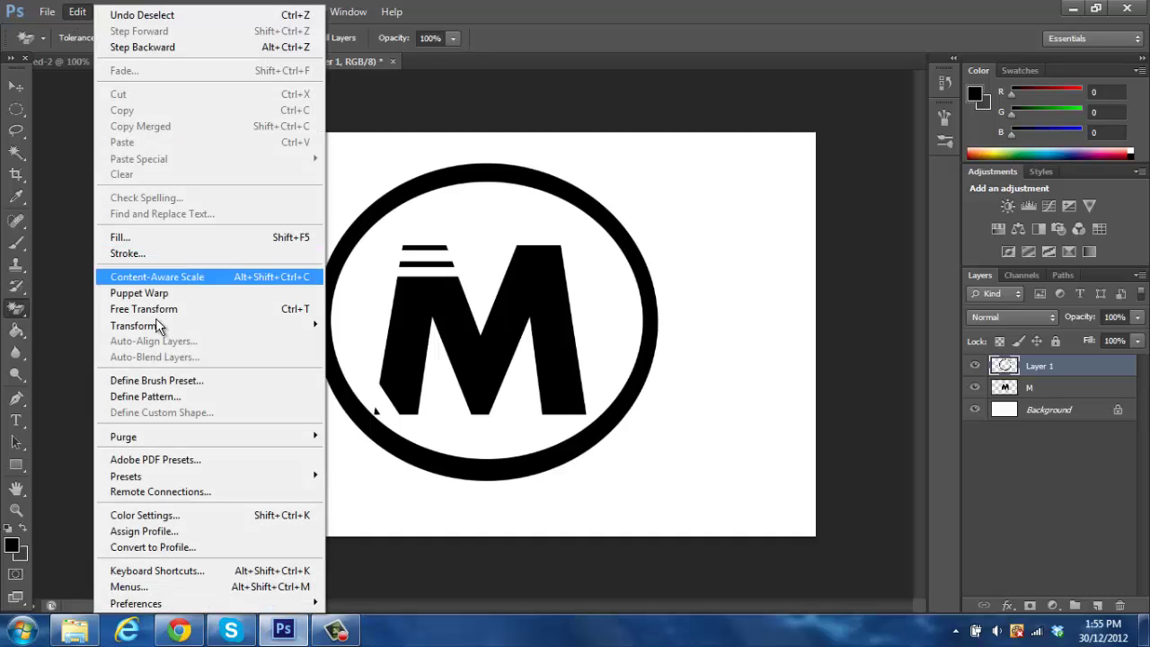
pyautogui.moveTo(157, 322)
pyautogui.click(397, 345)
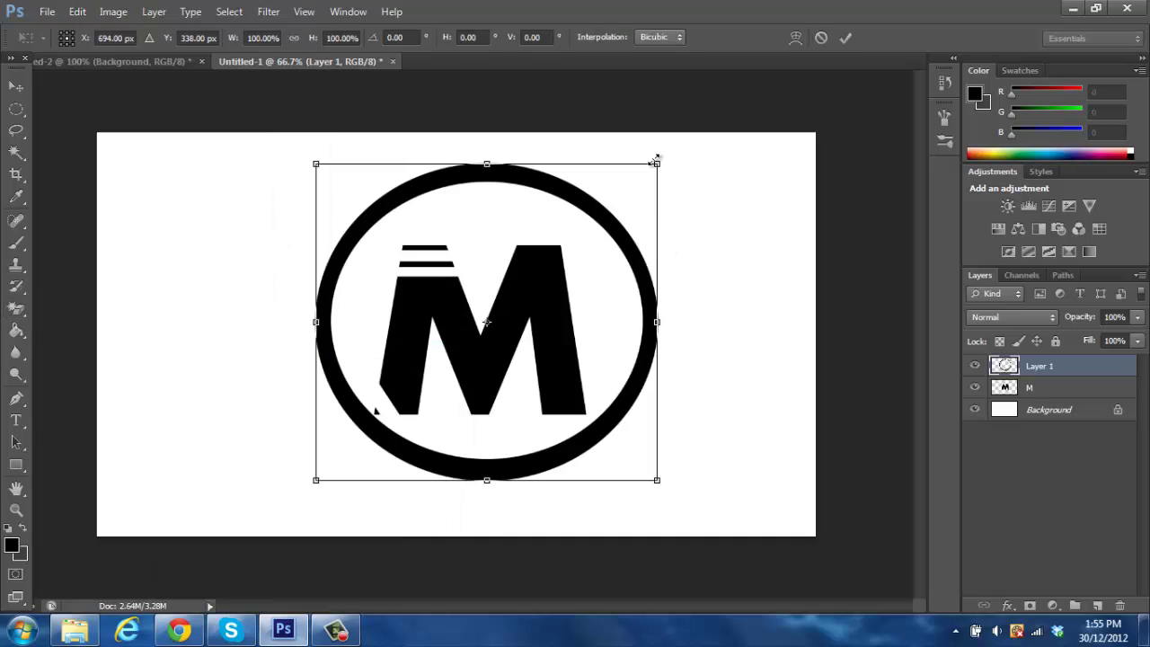
pyautogui.moveTo(656, 163); pyautogui.dragTo(565, 250)
pyautogui.moveTo(483, 333); pyautogui.dragTo(522, 300)
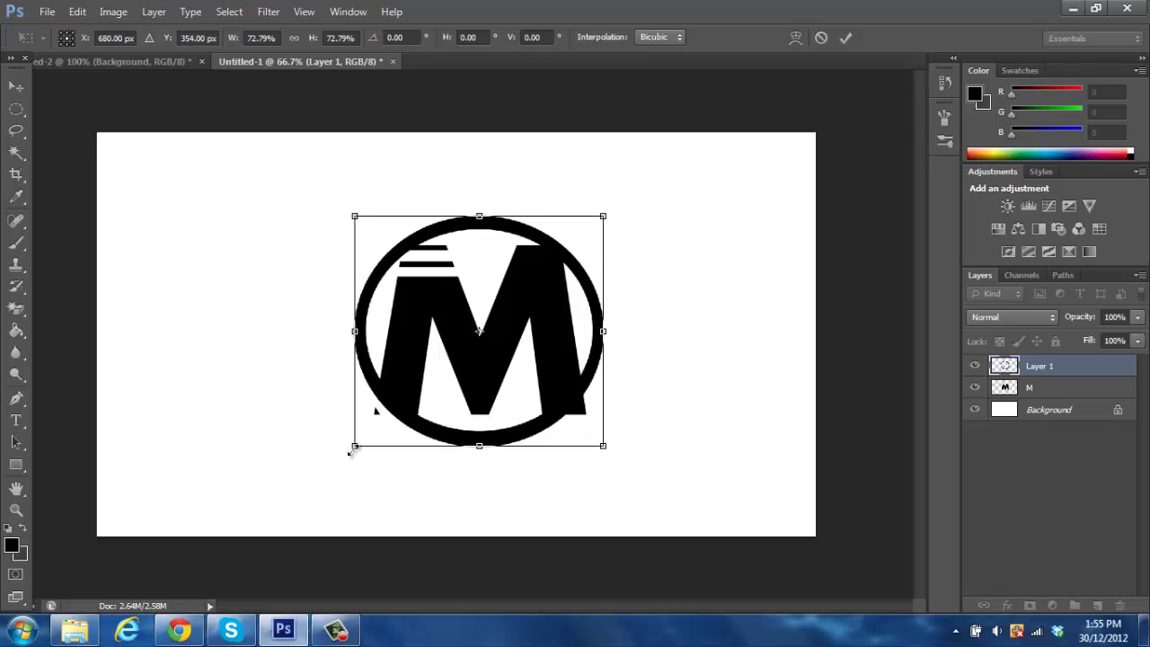
pyautogui.moveTo(354, 448); pyautogui.dragTo(323, 475)
pyautogui.moveTo(513, 368)
pyautogui.mouseDown()
pyautogui.moveTo(521, 360)
pyautogui.moveTo(530, 372)
pyautogui.moveTo(514, 385)
pyautogui.mouseUp()
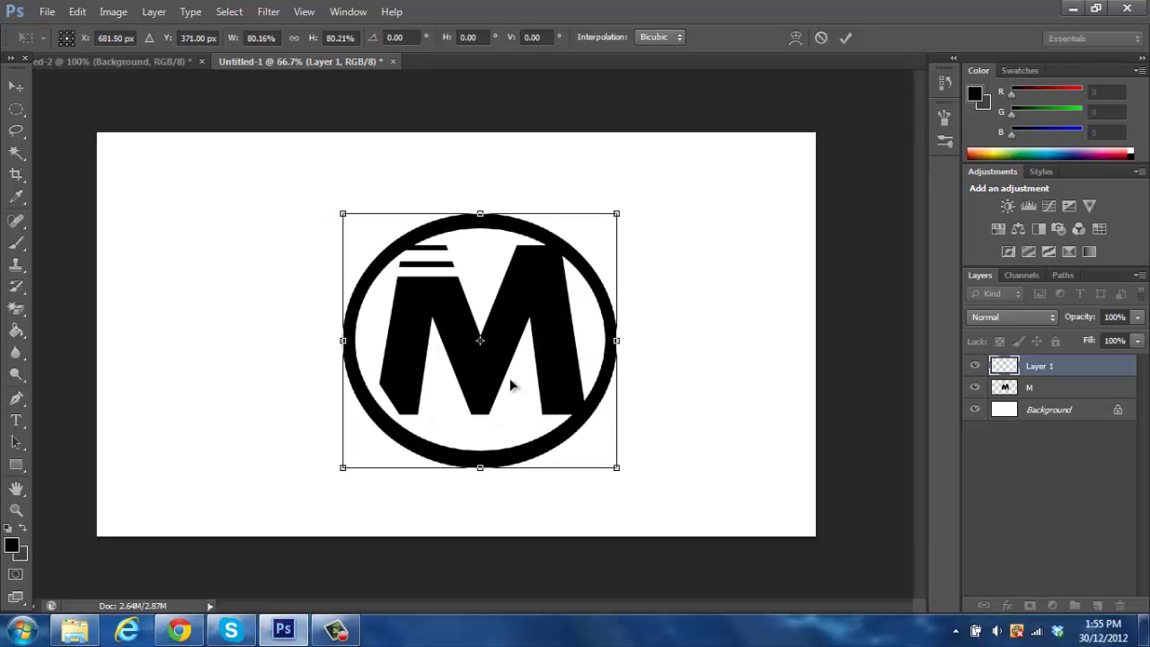
pyautogui.moveTo(616, 468); pyautogui.dragTo(632, 480)
pyautogui.moveTo(603, 438); pyautogui.dragTo(592, 432)
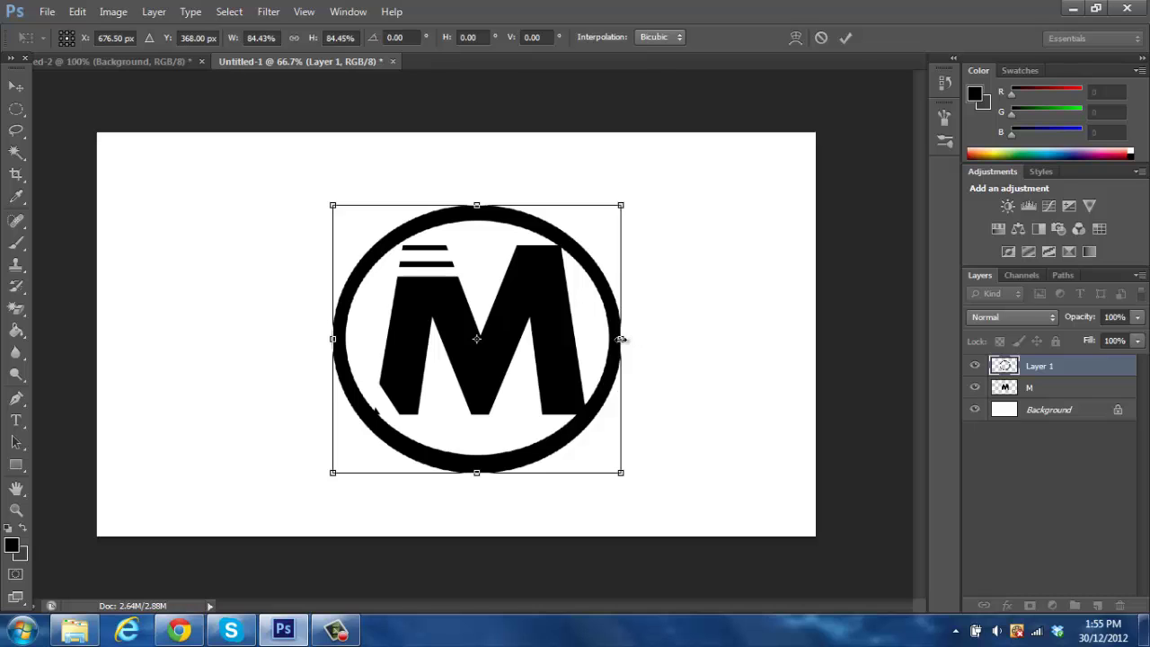
pyautogui.moveTo(620, 340); pyautogui.dragTo(575, 355)
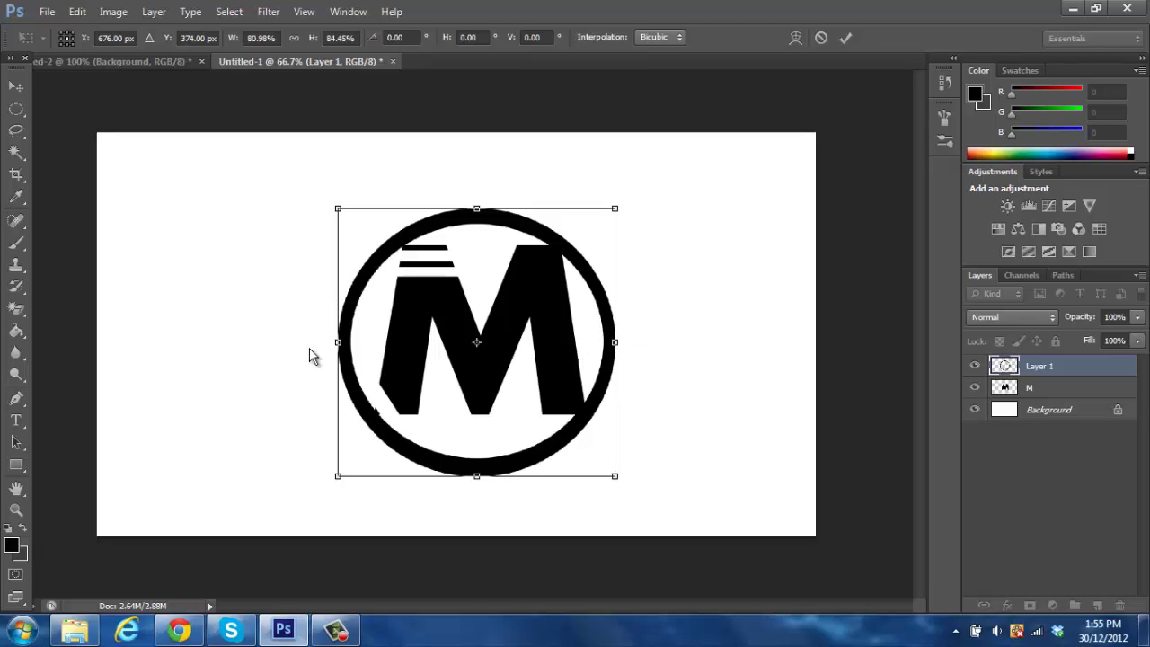
pyautogui.click(16, 331)
pyautogui.click(520, 247)
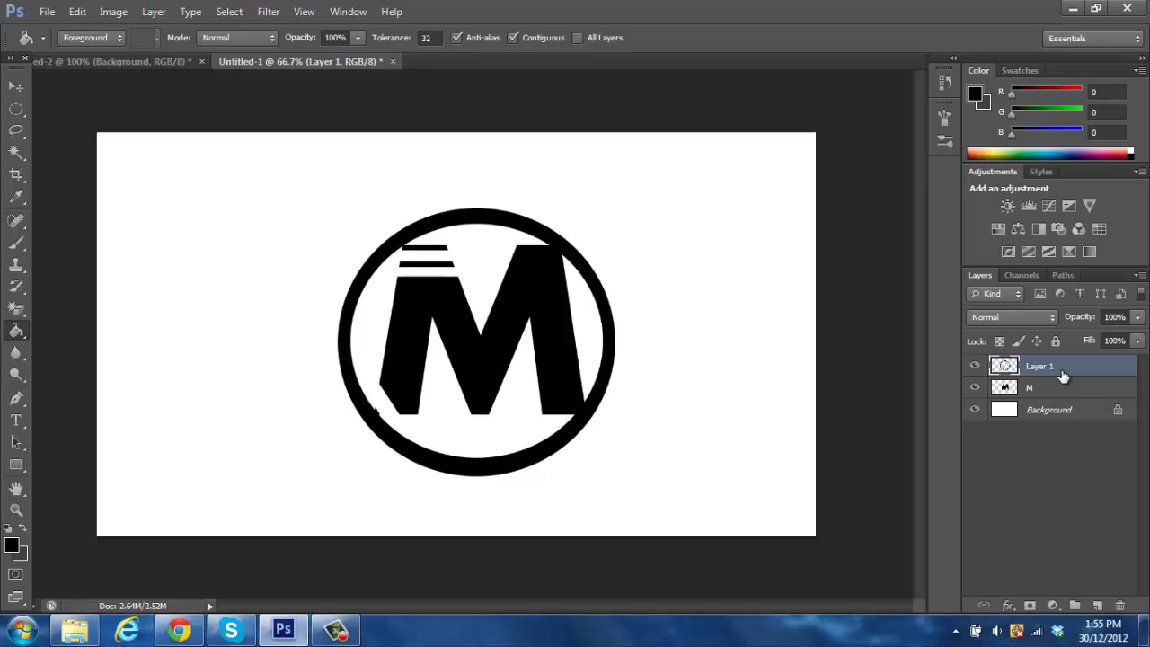
# Delete Layer 1 containing the black ring.
pyautogui.click(15, 86)
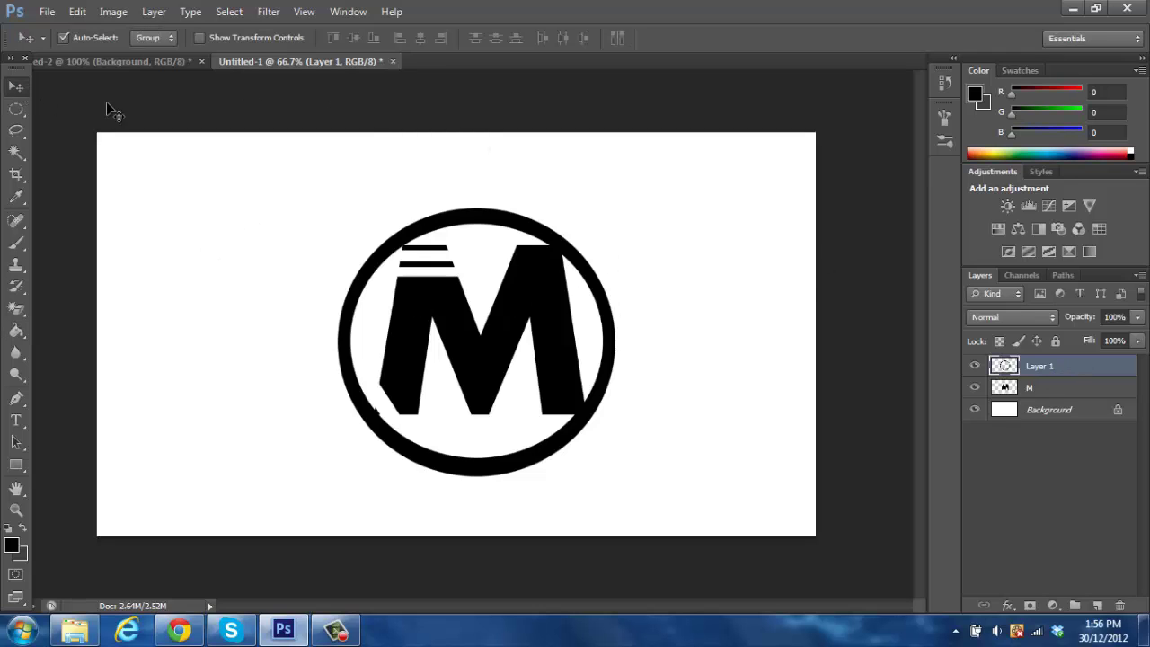
pyautogui.rightClick(1082, 369)
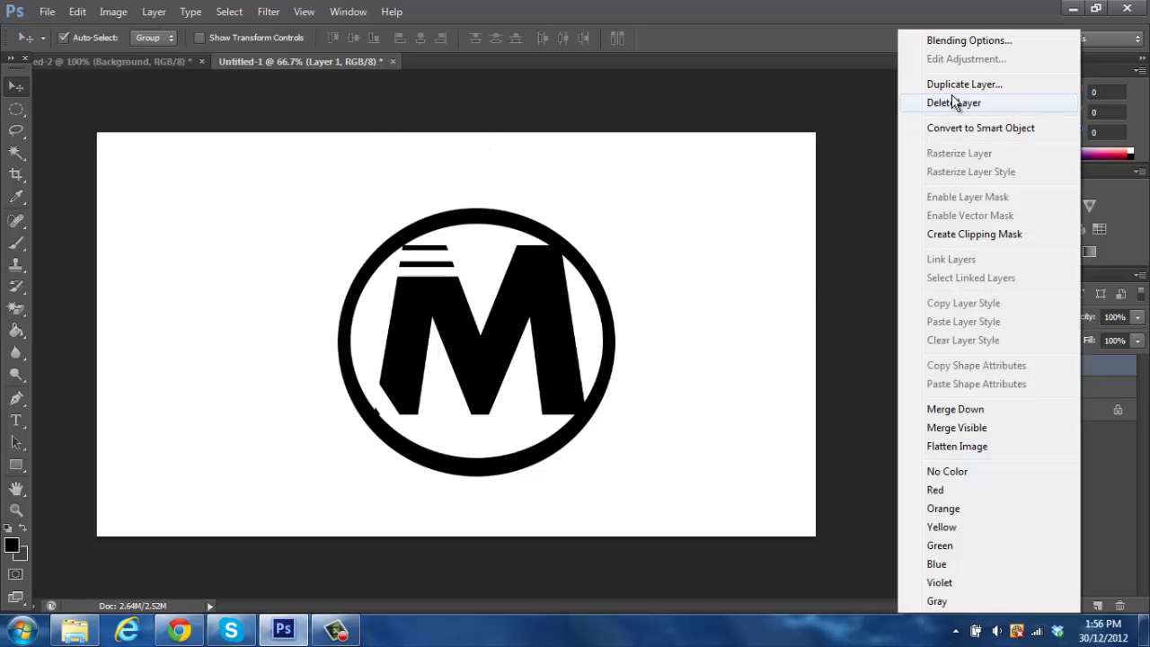
pyautogui.click(952, 97)
pyautogui.click(512, 251)
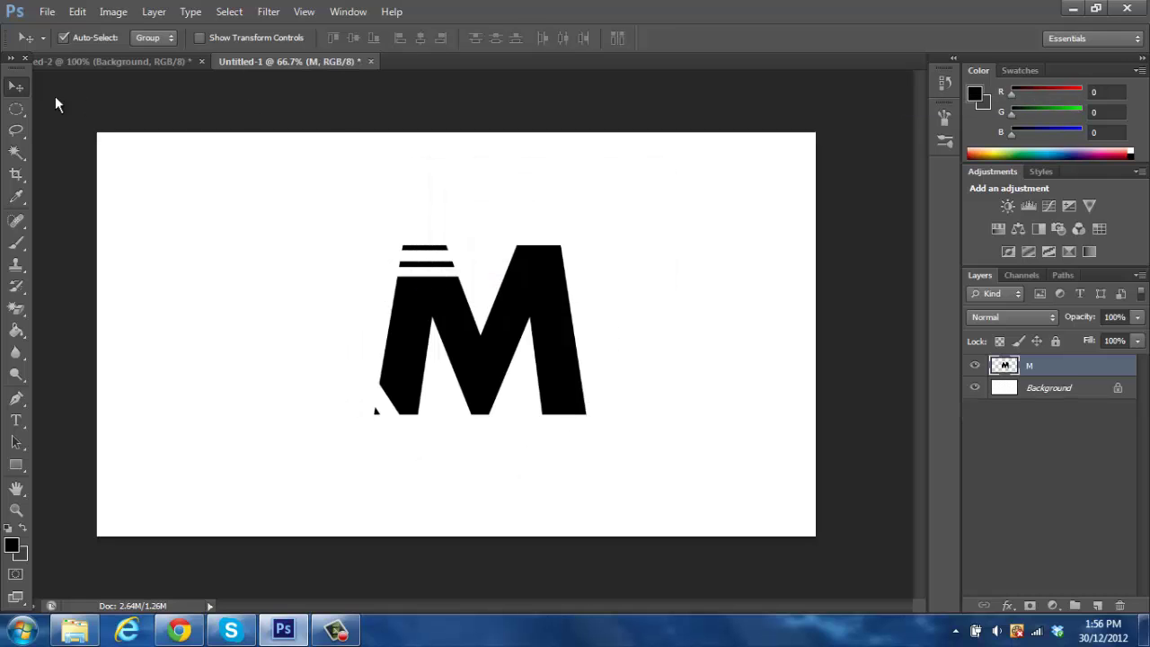
# Make a circular selection in the canvas's upper-left area, fill it with black on the M layer, and deselect.
pyautogui.click(16, 108)
pyautogui.moveTo(446, 356)
pyautogui.mouseDown()
pyautogui.moveTo(388, 368)
pyautogui.moveTo(449, 370)
pyautogui.mouseUp()
pyautogui.moveTo(261, 260); pyautogui.dragTo(136, 230)
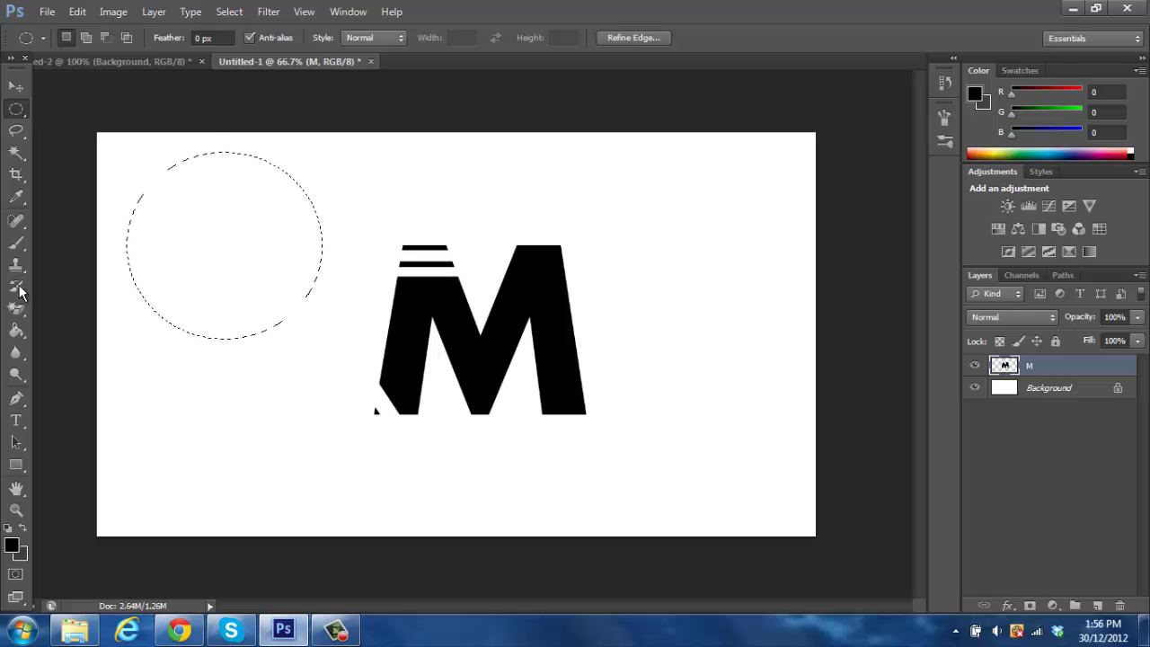
pyautogui.press('g')
pyautogui.click(230, 254)
pyautogui.click(229, 11)
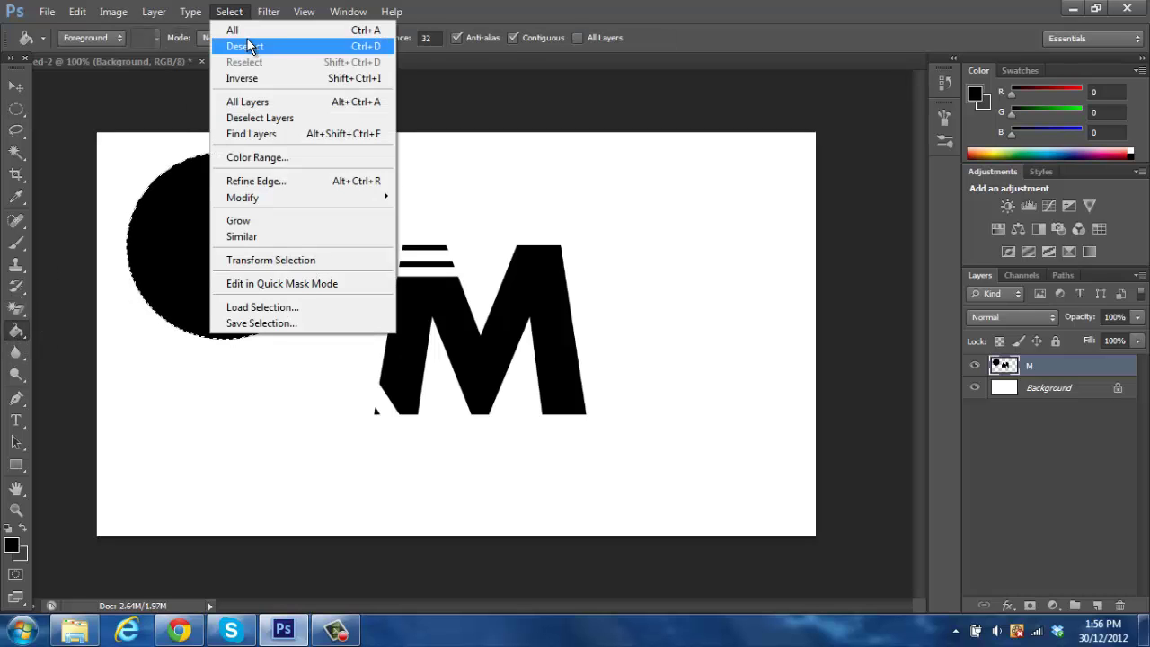
pyautogui.click(255, 48)
# Step back through the history to undo the deselection and the circle's black fill.
pyautogui.click(78, 12)
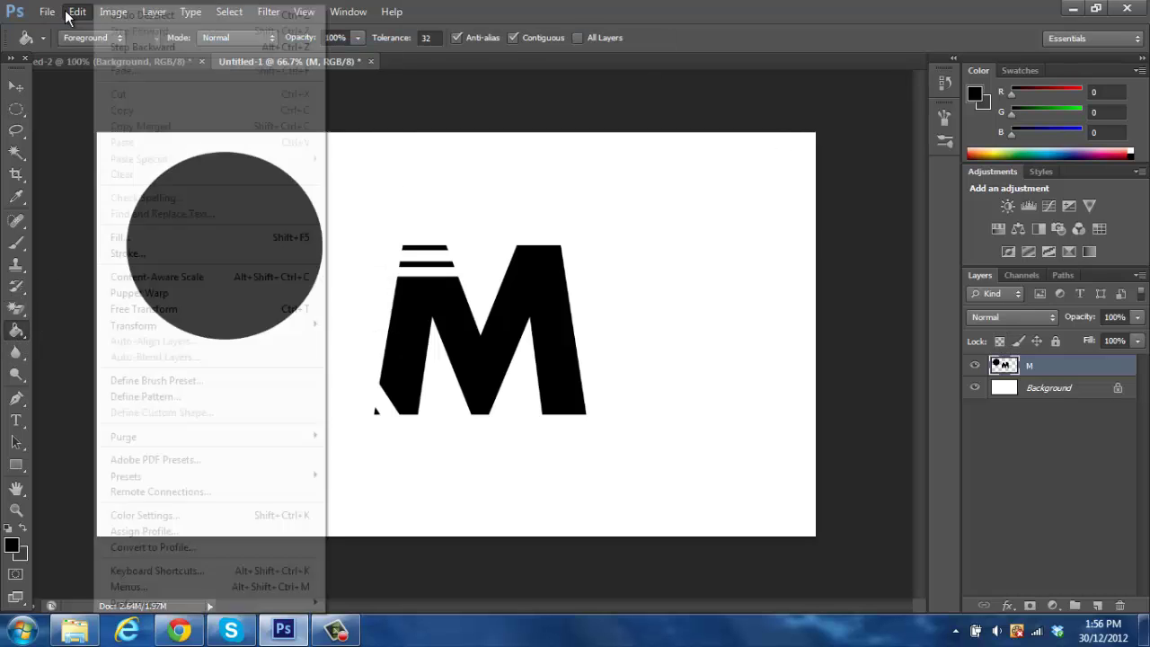
pyautogui.click(141, 47)
pyautogui.click(87, 13)
pyautogui.click(142, 46)
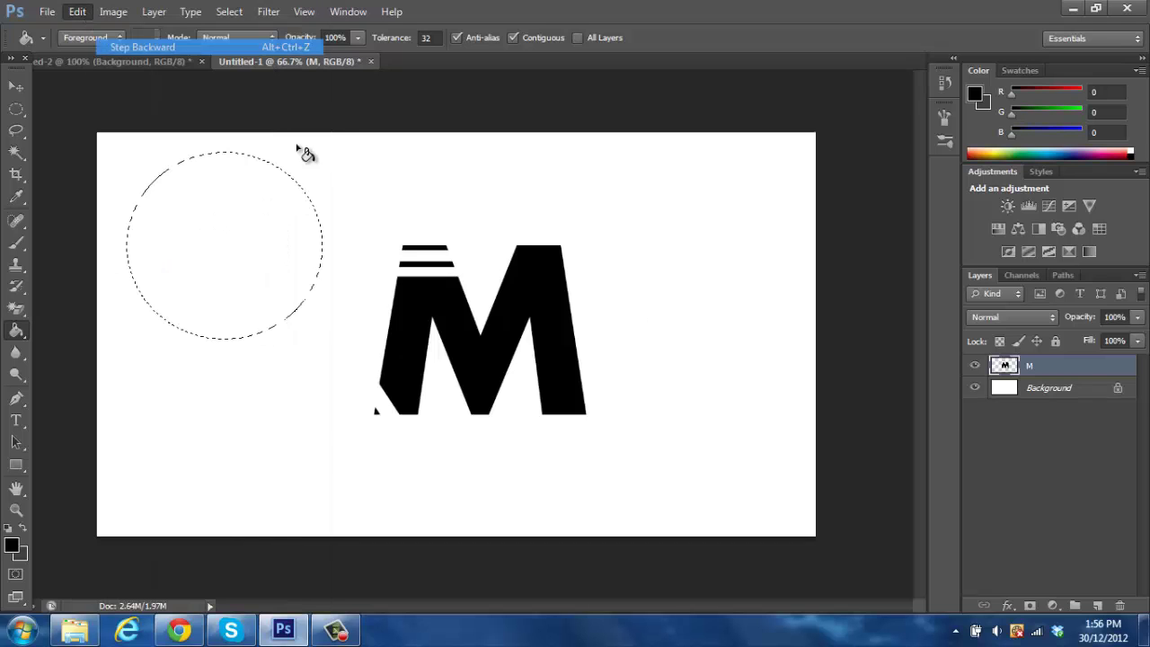
# Add a new layer above the M, fill the circular selection with black on it, and deselect.
pyautogui.click(1098, 606)
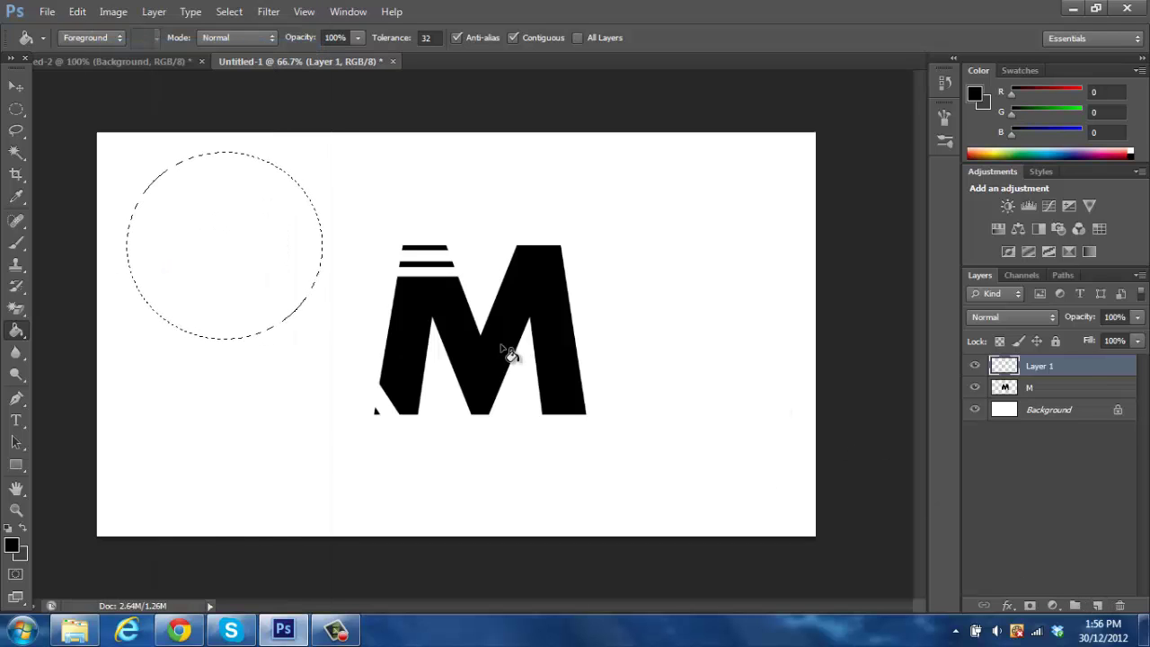
pyautogui.click(231, 286)
pyautogui.click(229, 11)
pyautogui.click(244, 47)
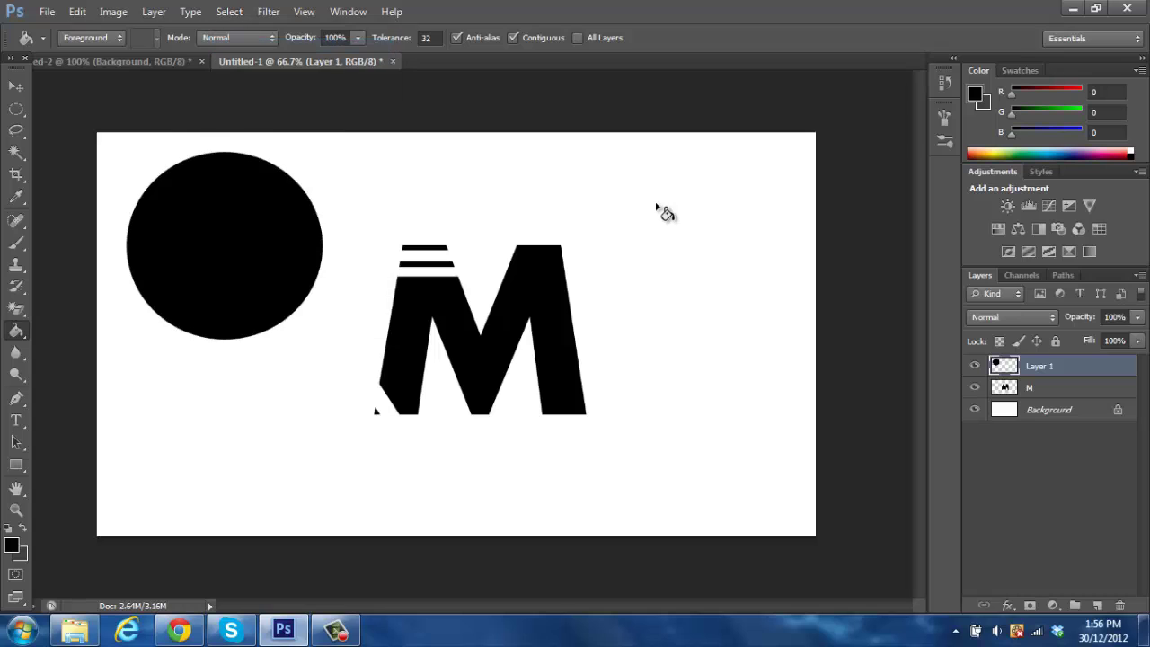
# Duplicate the black circle's layer and fill the copied circle with dark grey, RGB 64, 64, 64.
pyautogui.rightClick(1103, 366)
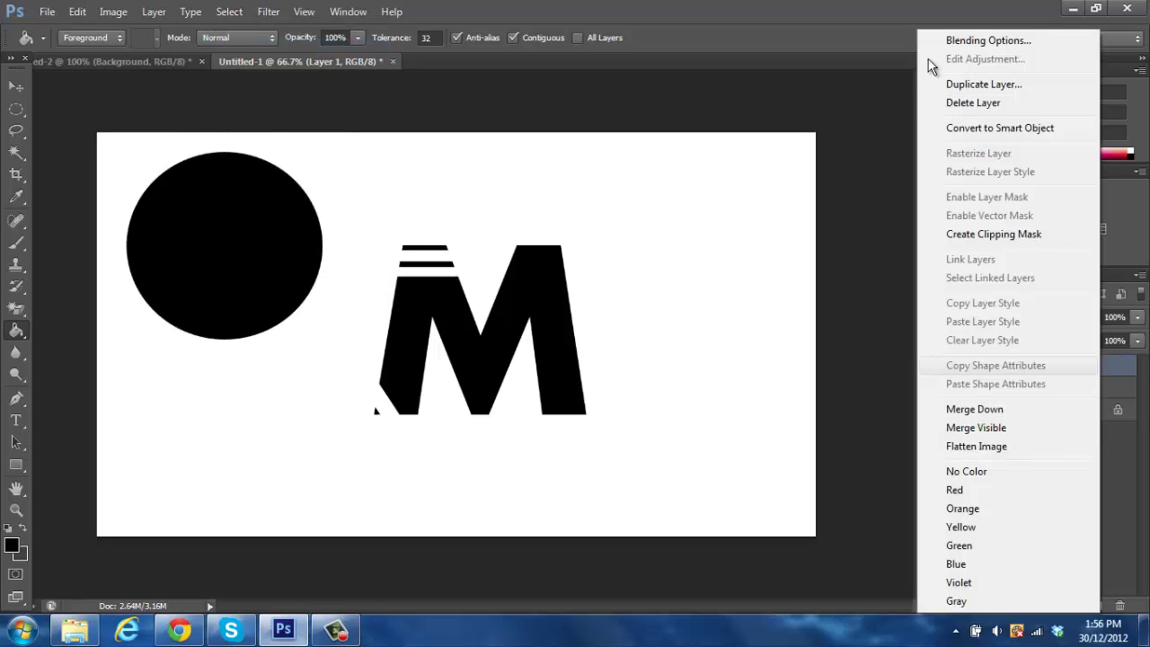
pyautogui.click(939, 87)
pyautogui.press('Return')
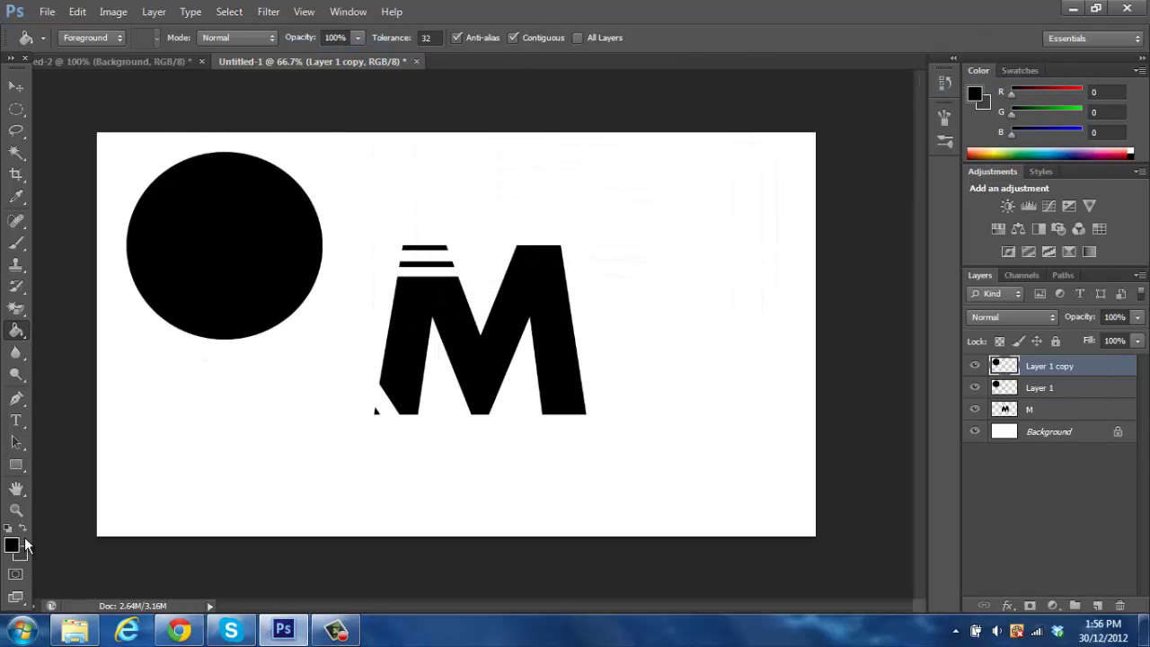
pyautogui.click(26, 530)
pyautogui.click(202, 232)
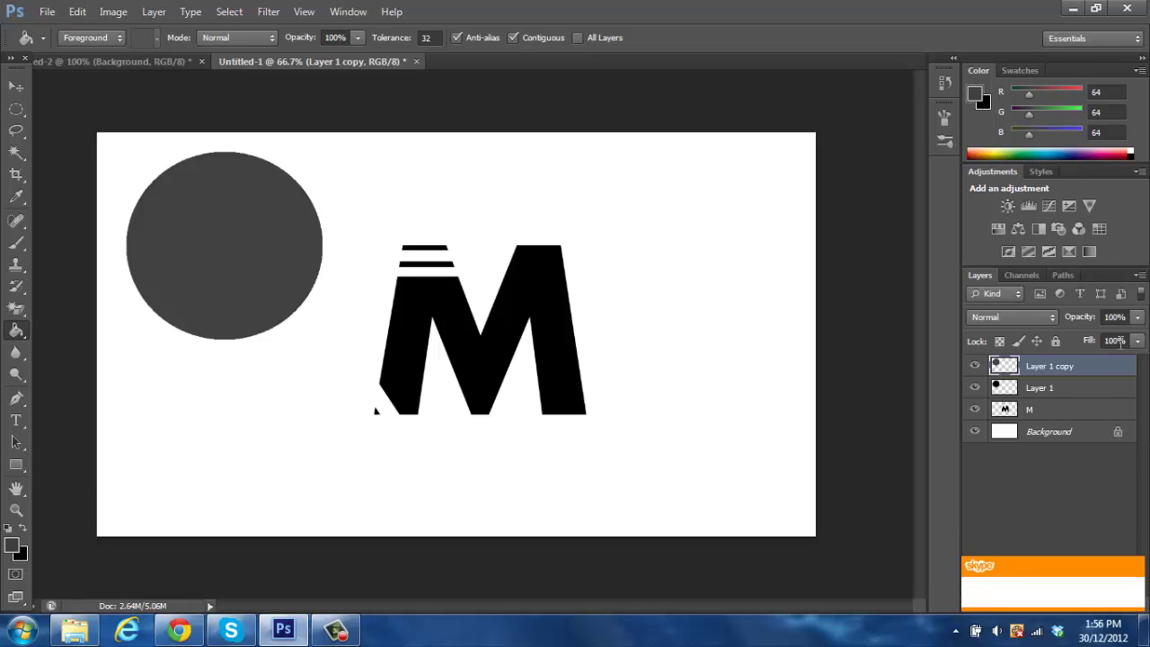
# Scale the grey circle to about 70% width and height, center it inside the black circle, and apply the transform.
pyautogui.click(77, 11)
pyautogui.moveTo(130, 323)
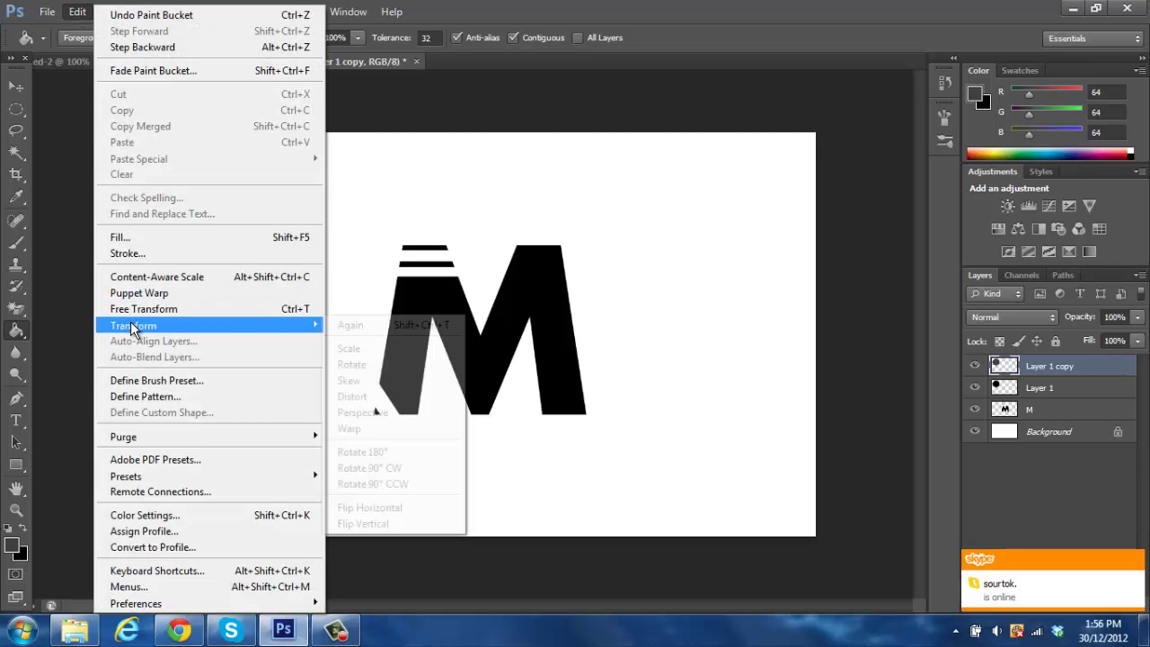
pyautogui.click(355, 347)
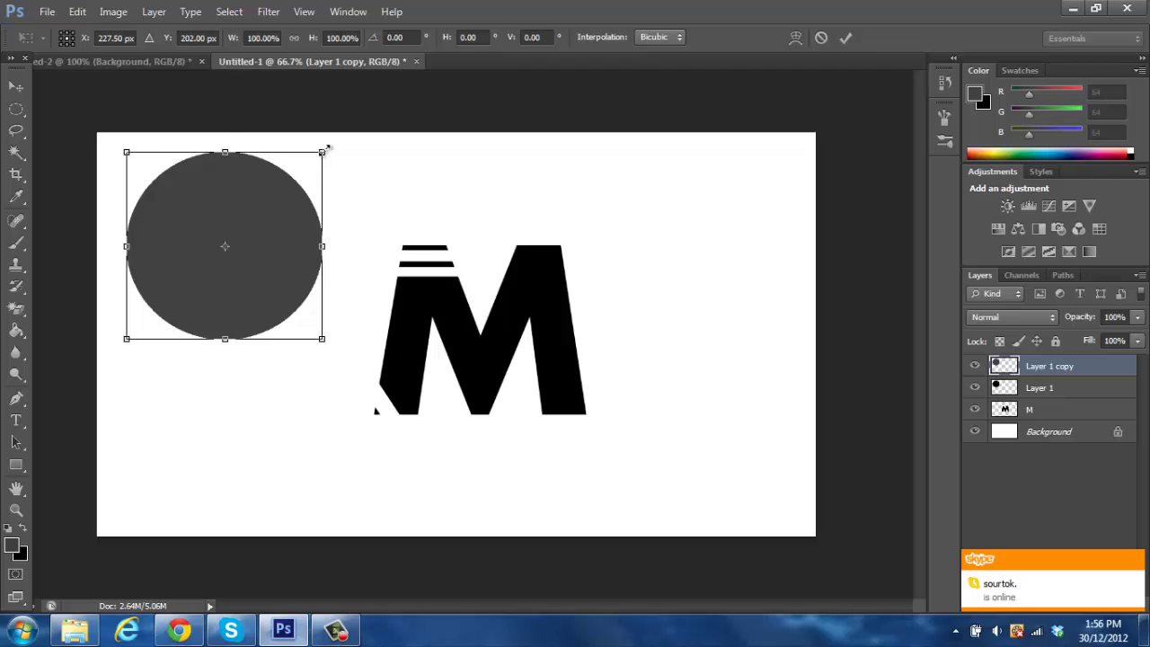
pyautogui.moveTo(324, 151); pyautogui.dragTo(262, 209)
pyautogui.moveTo(239, 260); pyautogui.dragTo(259, 240)
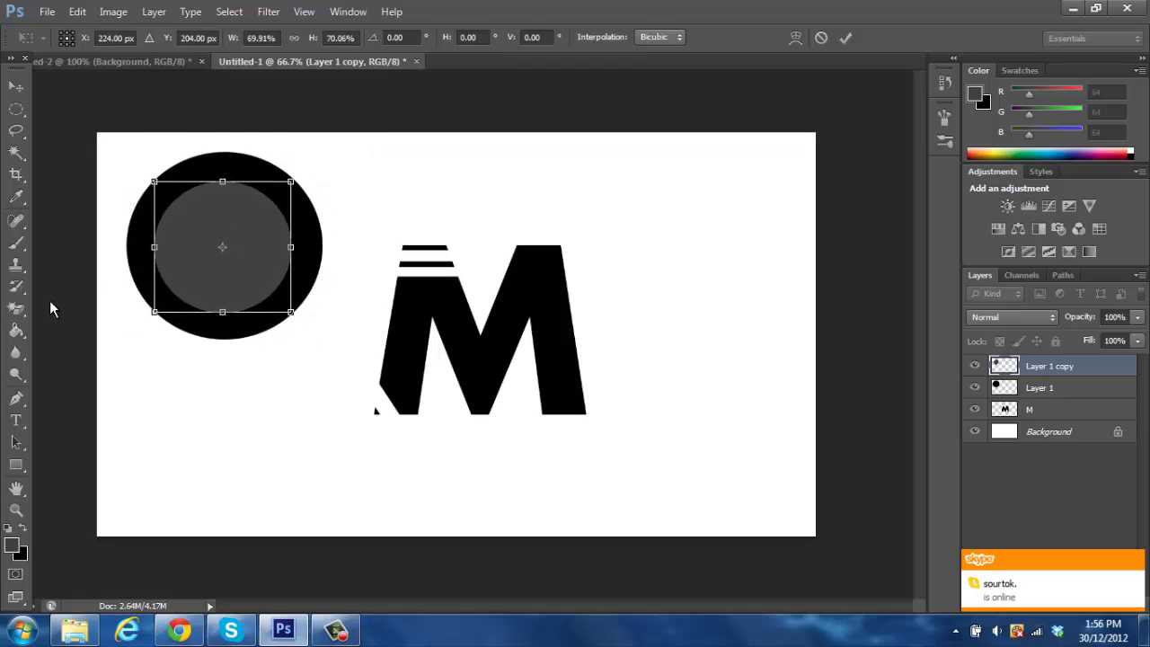
pyautogui.click(16, 330)
pyautogui.press('Return')
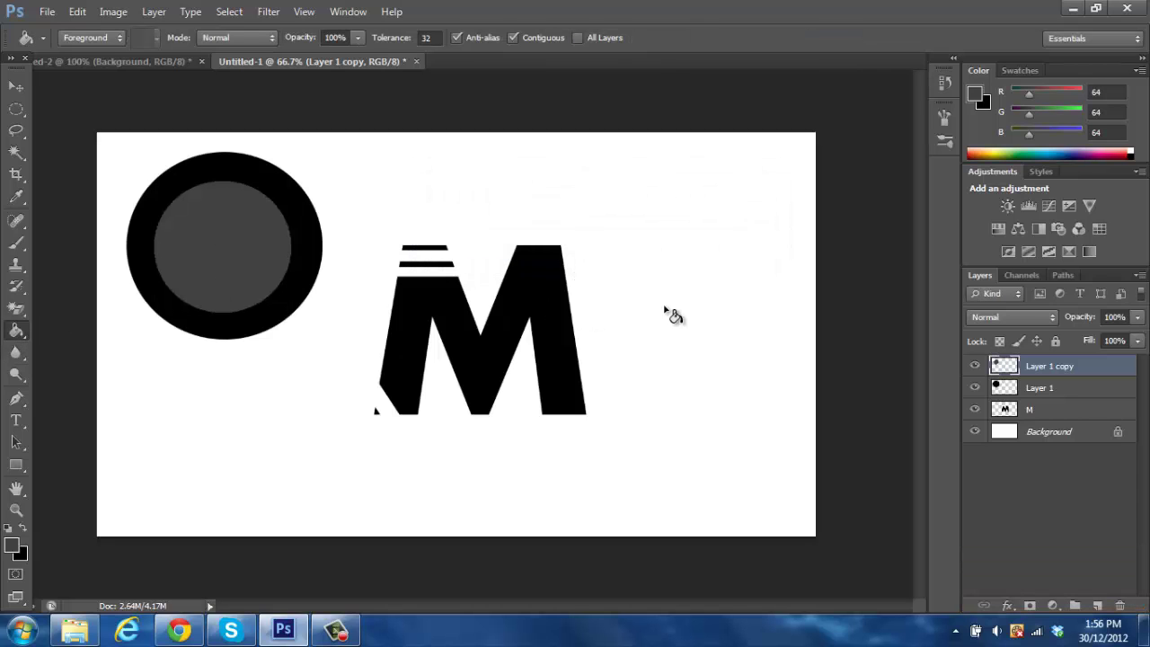
# Load the grey circle's outline as a selection and delete the Layer 1 copy layer.
pyautogui.keyDown('ctrl'); pyautogui.click(1021, 370); pyautogui.keyUp('ctrl')
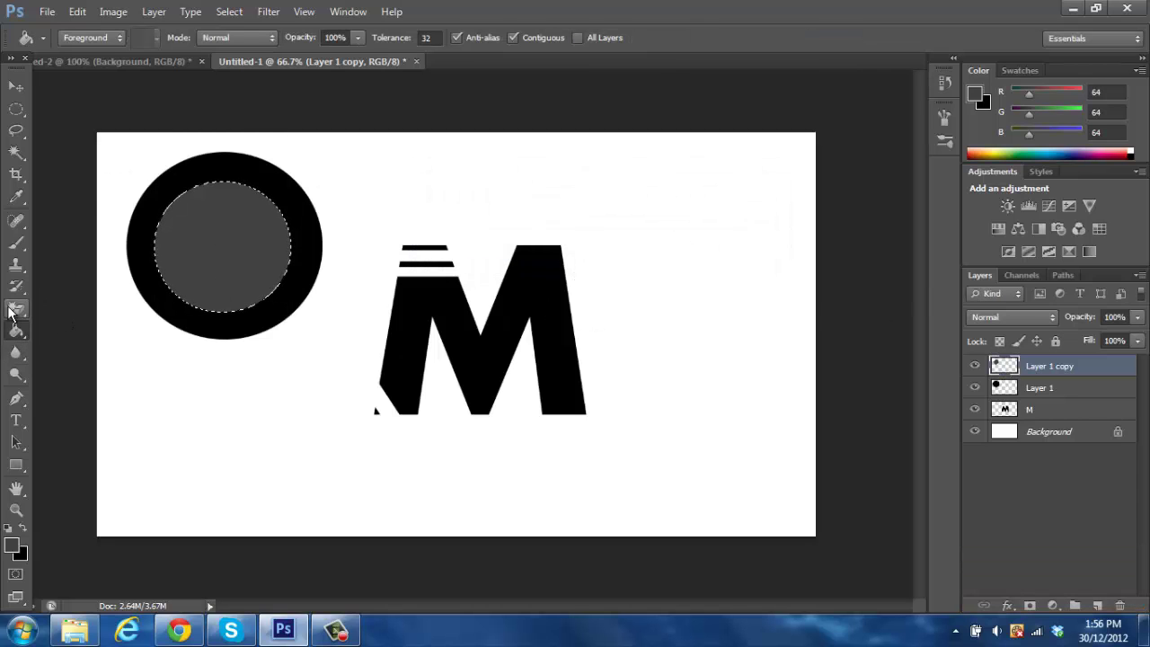
pyautogui.rightClick(1089, 366)
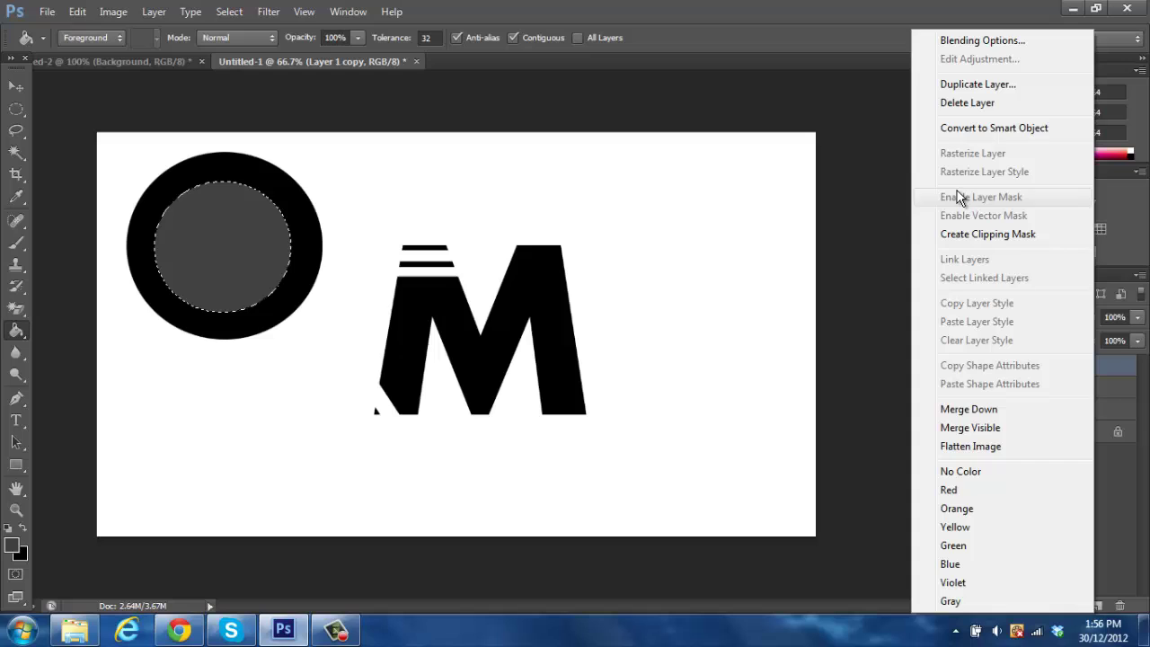
pyautogui.click(952, 113)
pyautogui.click(520, 248)
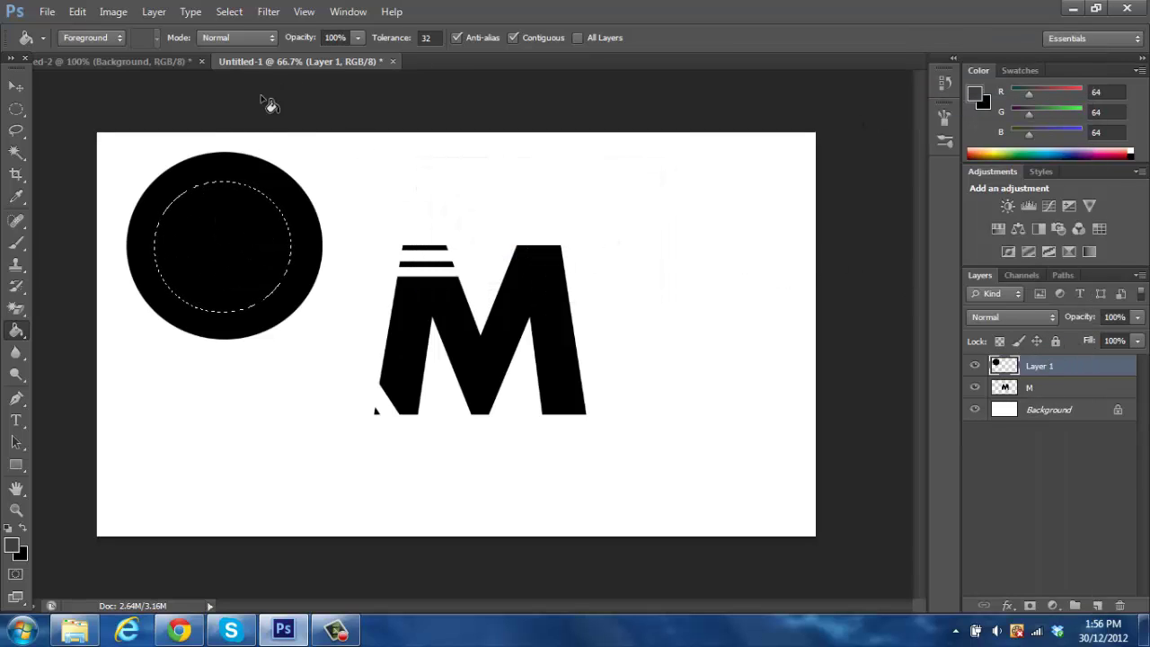
# Erase the black inside the circular selection on Layer 1 with the Magic Eraser to form a ring, and deselect.
pyautogui.click(17, 308)
pyautogui.click(234, 214)
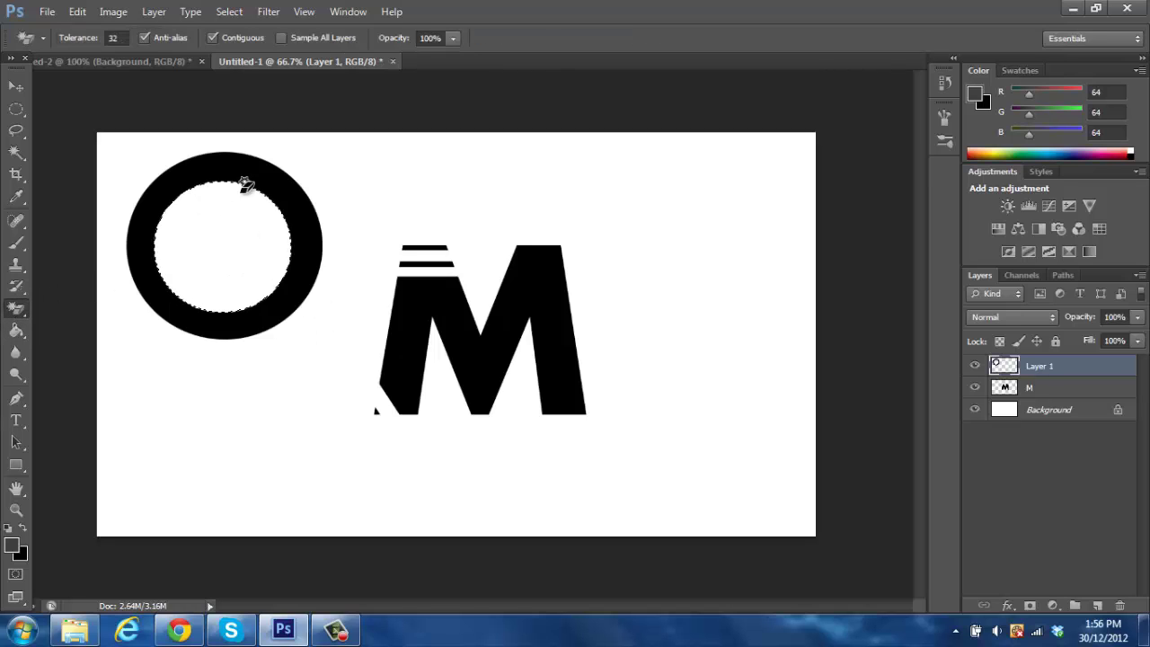
pyautogui.click(229, 12)
pyautogui.click(244, 46)
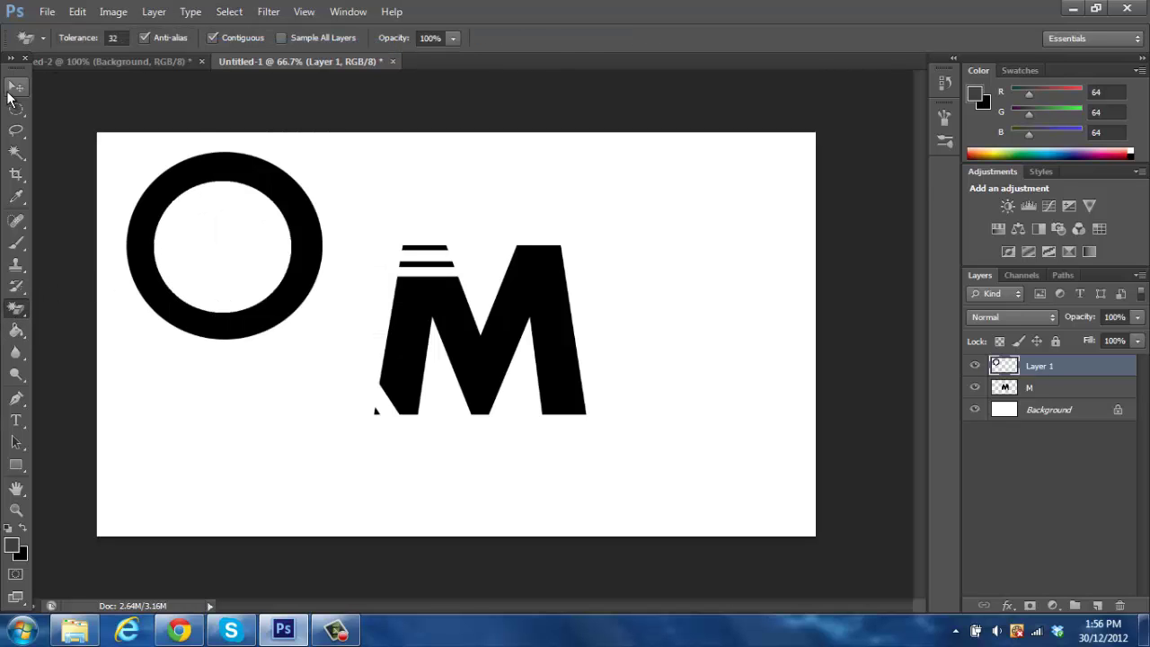
# Move the black ring slightly down and toward the M with the Move tool.
pyautogui.click(16, 86)
pyautogui.moveTo(164, 192); pyautogui.dragTo(197, 206)
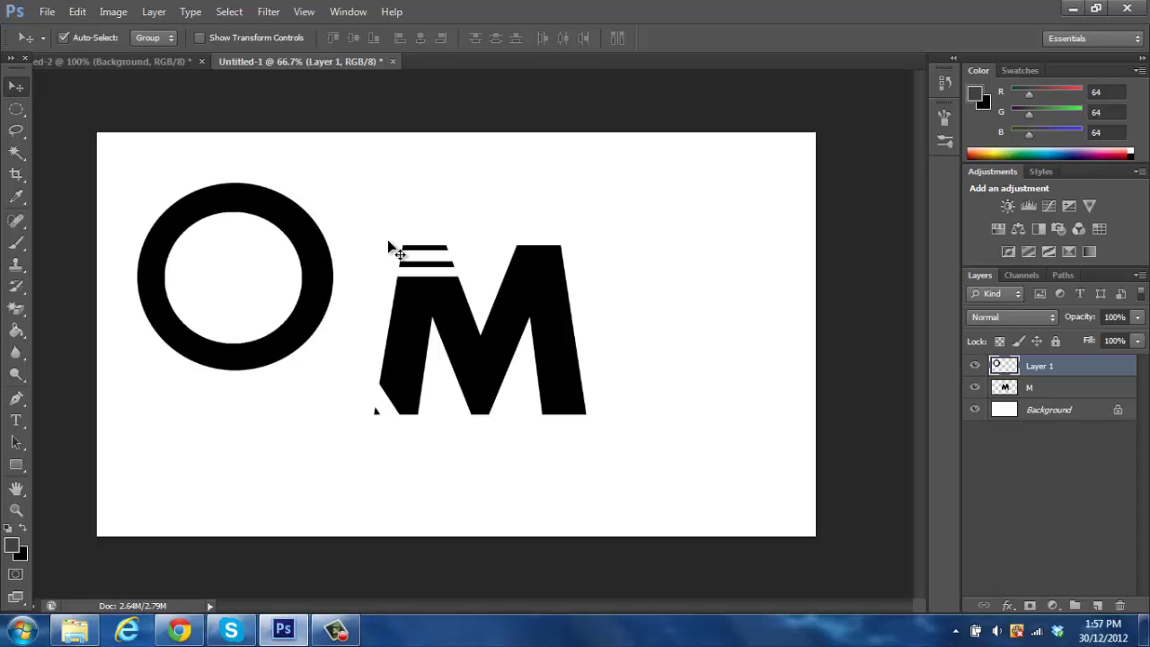
pyautogui.click(17, 110)
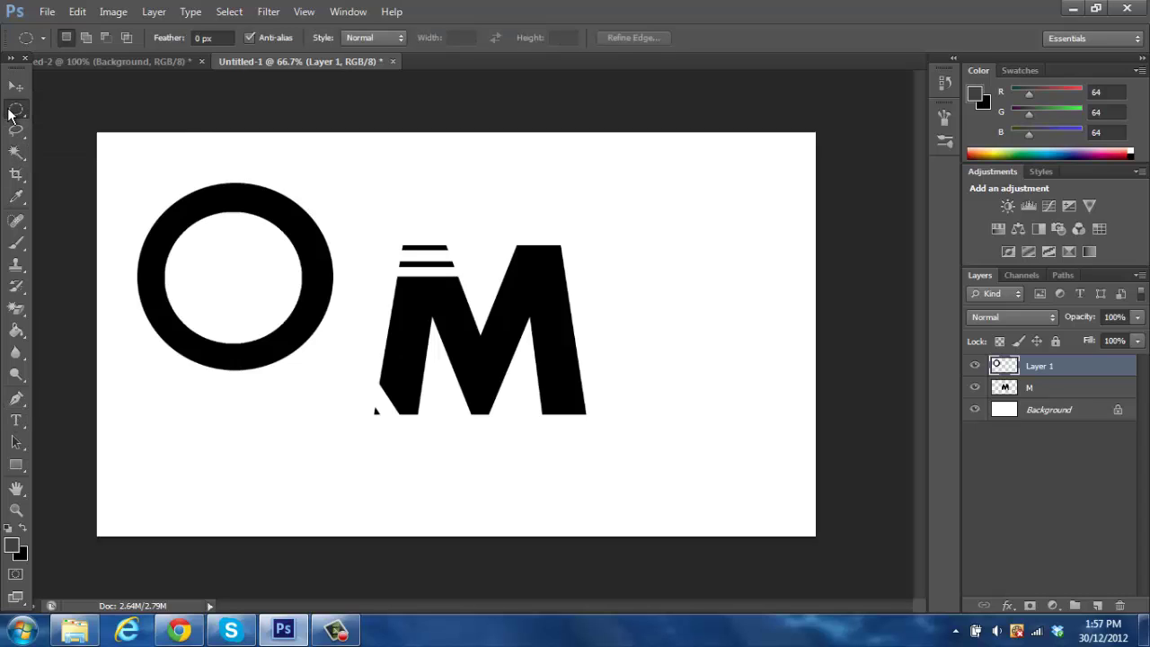
pyautogui.click(14, 87)
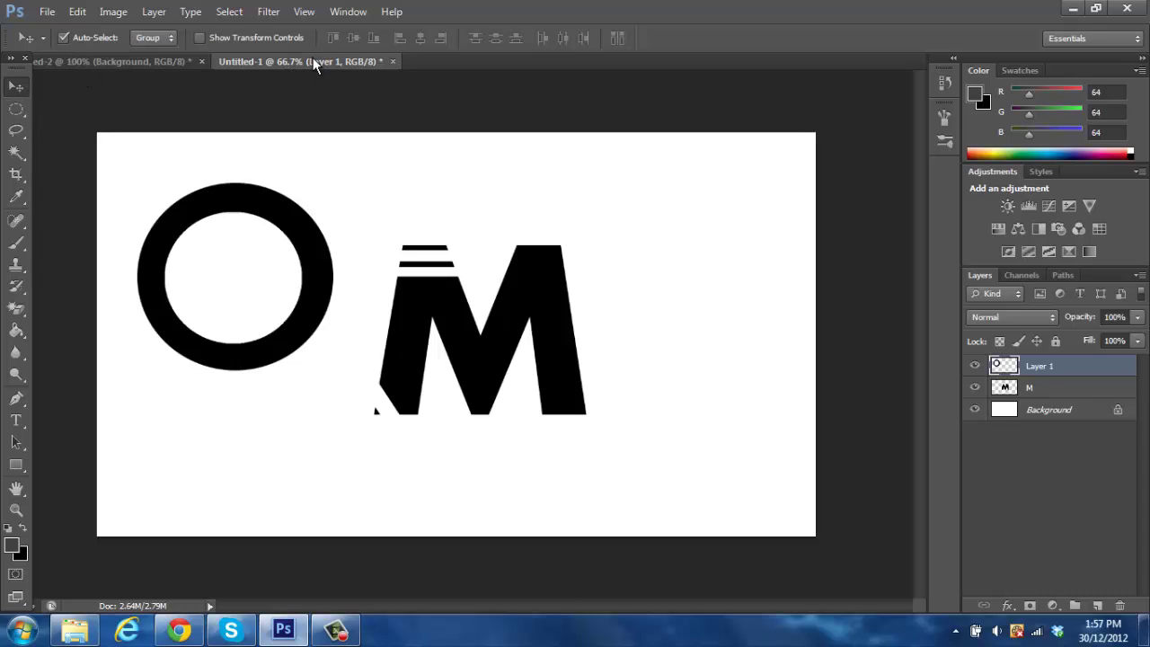
pyautogui.click(335, 629)
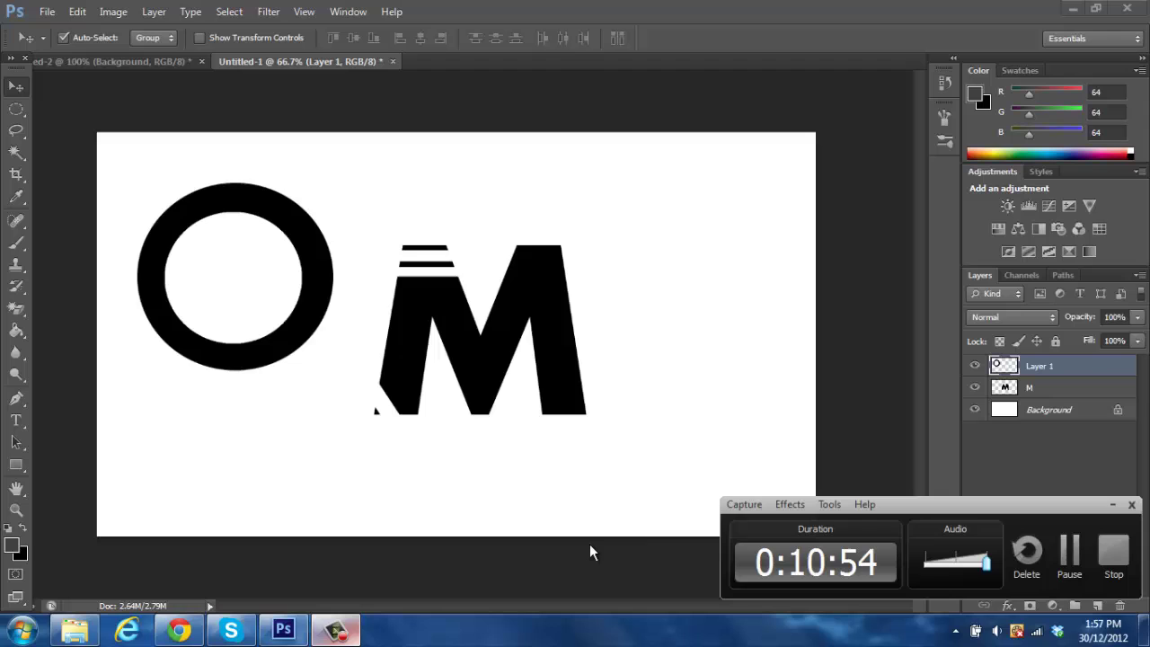
pyautogui.click(1112, 504)
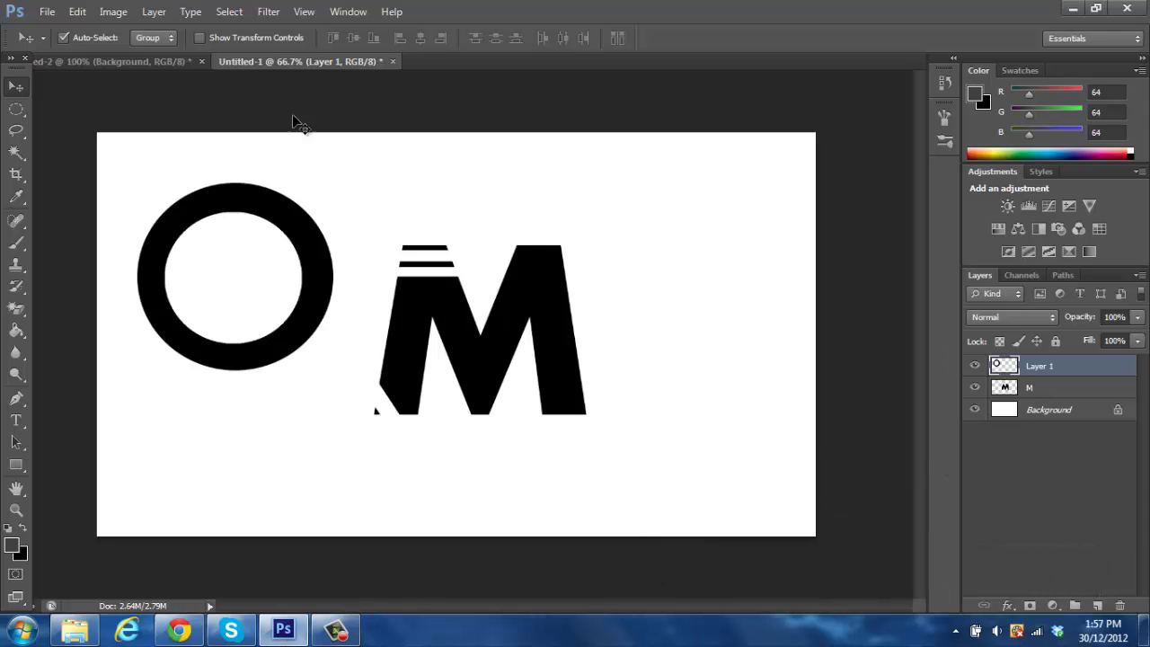
# Review the orange M logo in the other document with its M layer selected, and return to Untitled-1.
pyautogui.click(127, 59)
pyautogui.click(1091, 406)
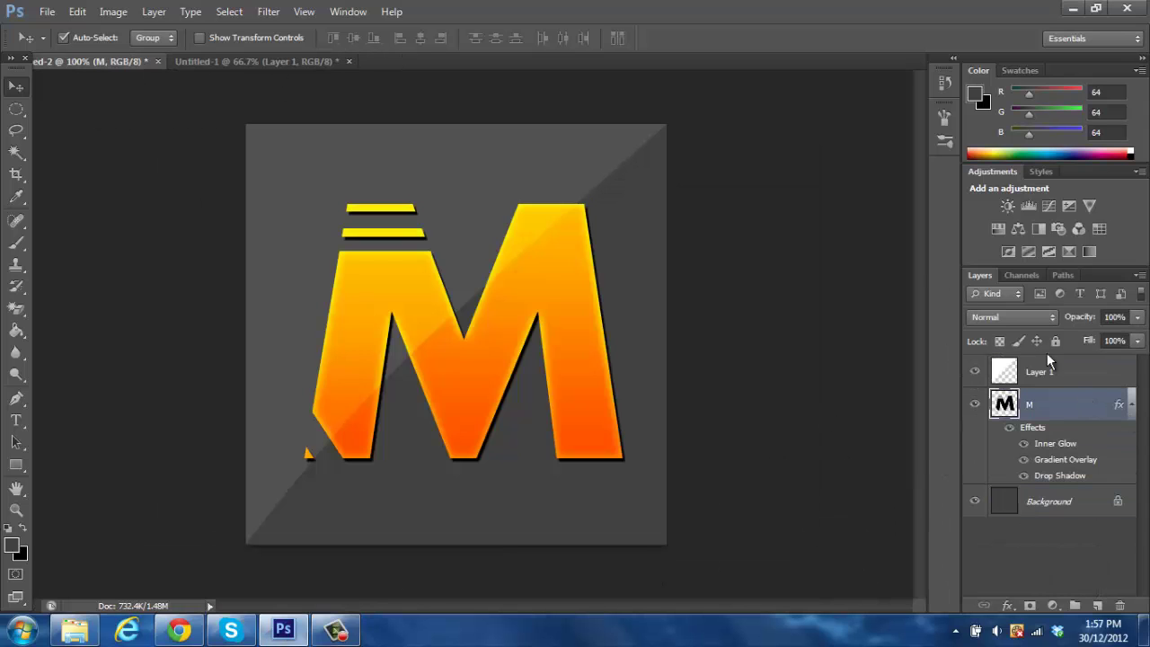
pyautogui.click(265, 58)
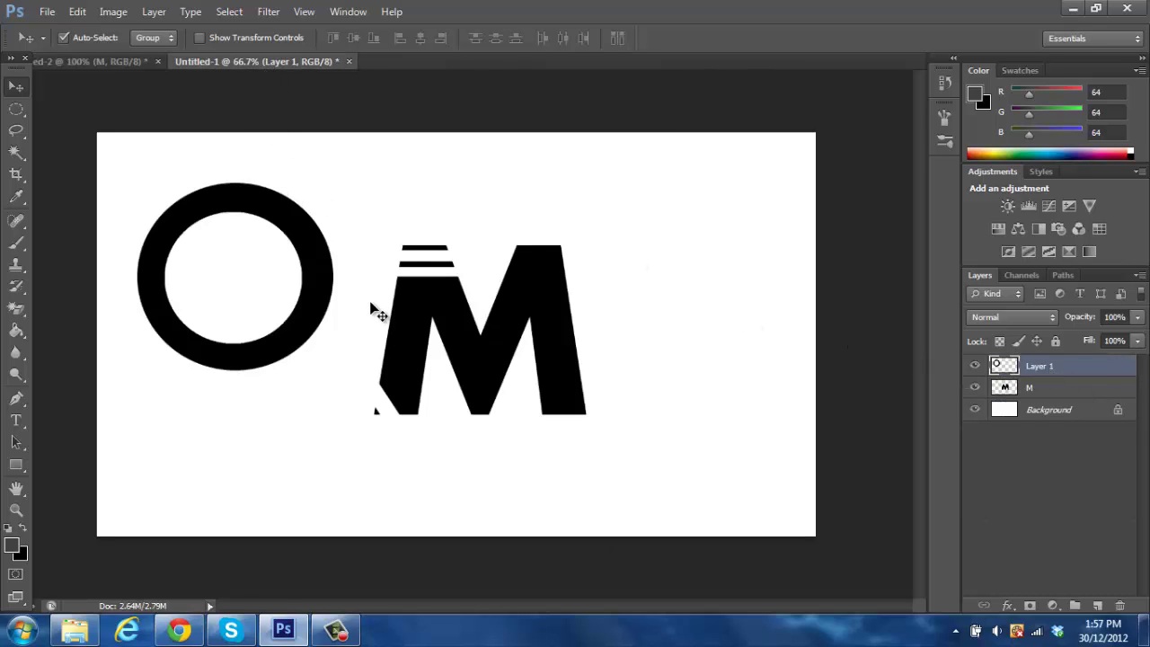
# Delete Layer 1 with the ring and the M layer, keeping only the white Background.
pyautogui.rightClick(1102, 367)
pyautogui.click(968, 105)
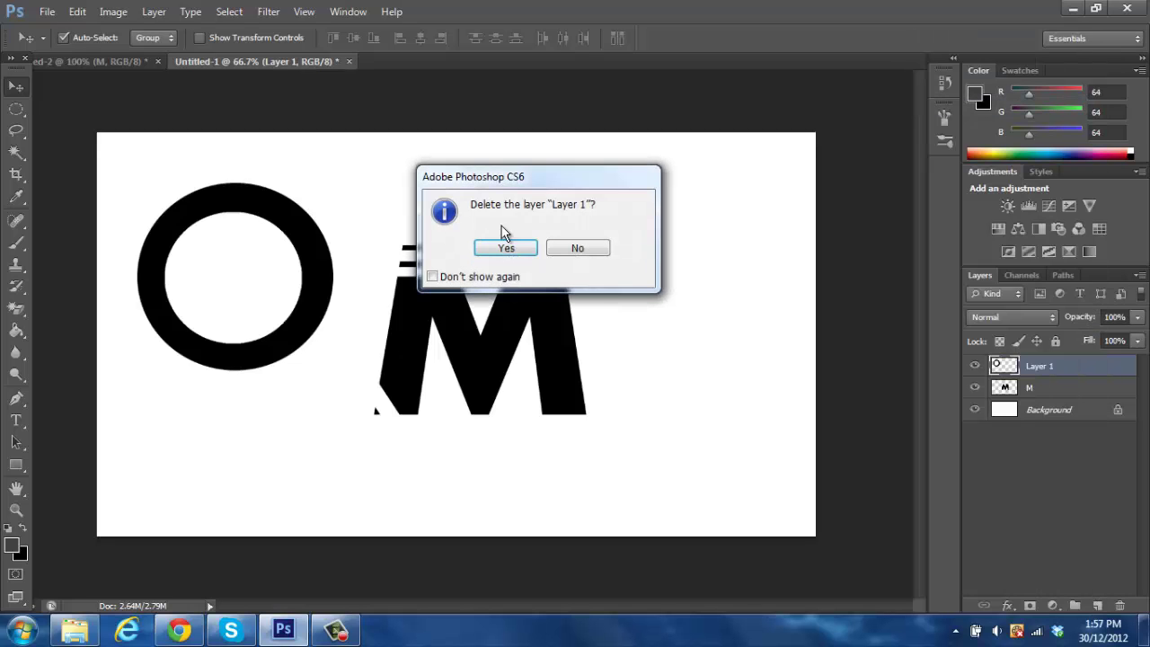
pyautogui.click(526, 248)
pyautogui.rightClick(1063, 368)
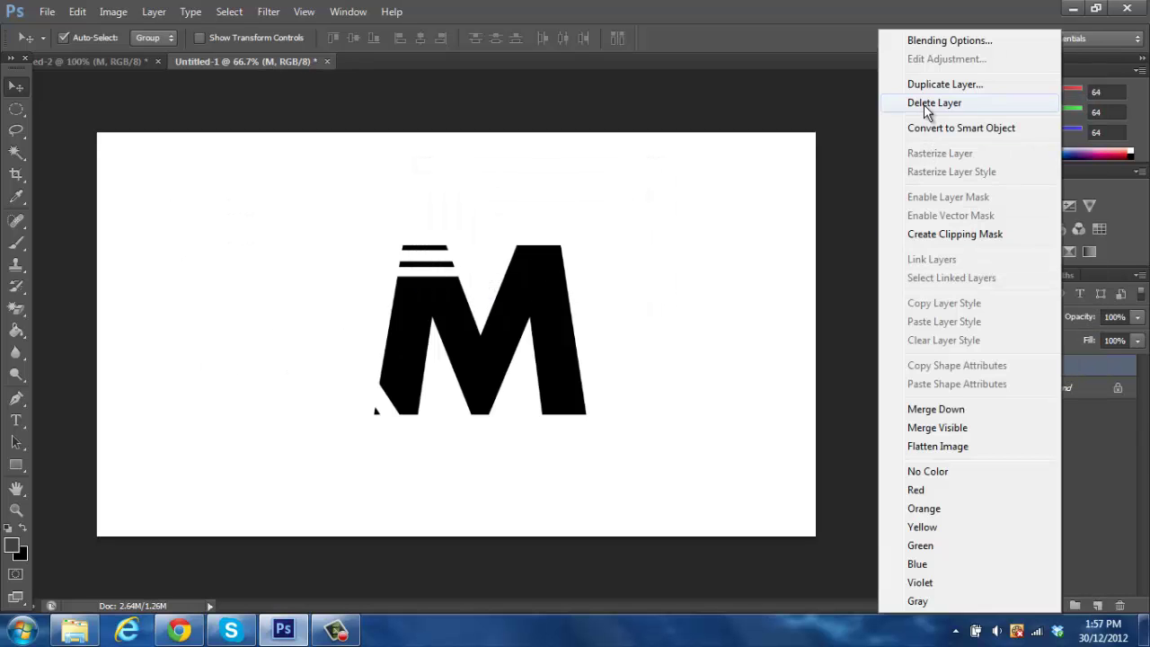
pyautogui.click(975, 103)
pyautogui.click(499, 248)
# View the finished orange M logo once more and return to the blank Untitled-1 document.
pyautogui.click(86, 63)
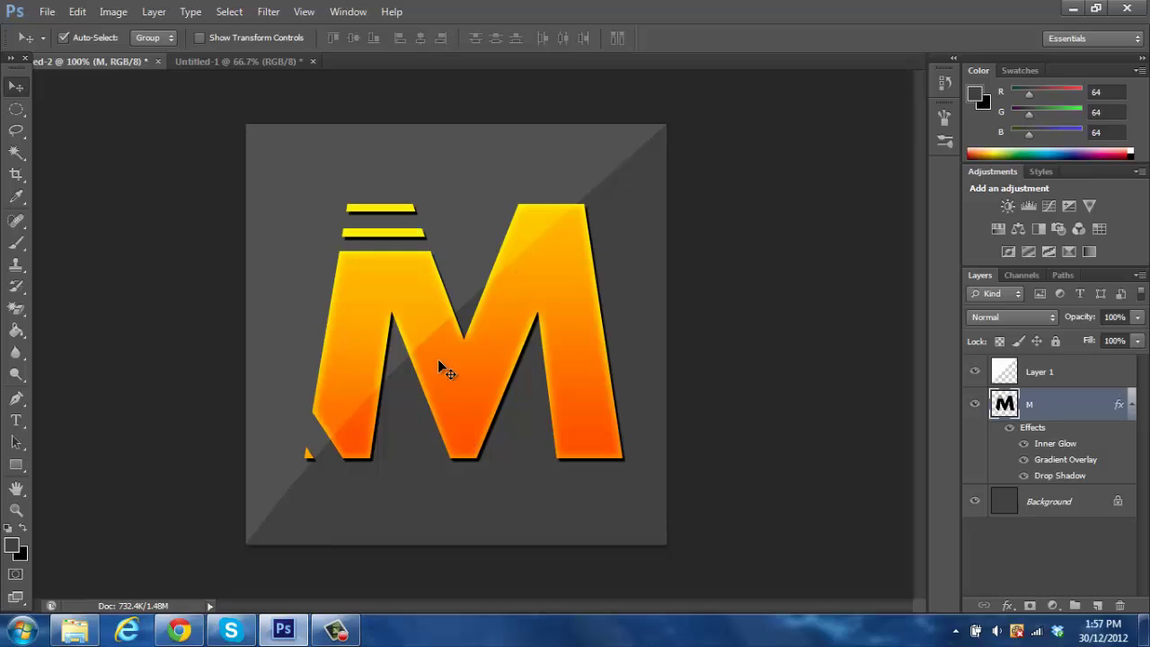
pyautogui.click(249, 59)
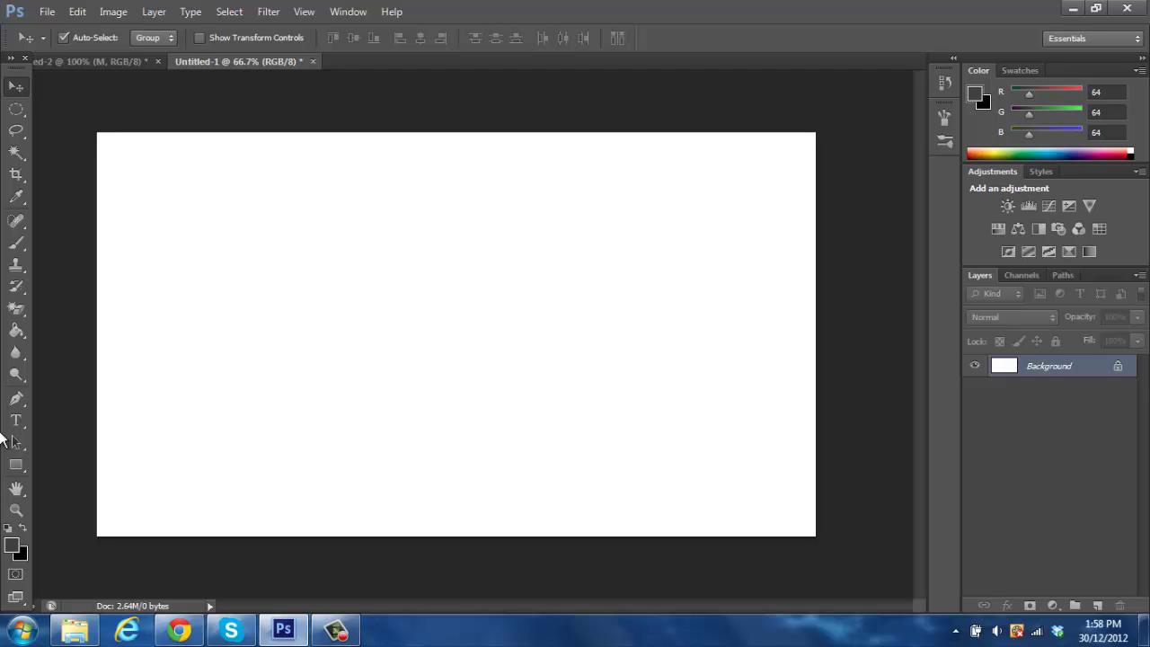
pyautogui.click(335, 630)
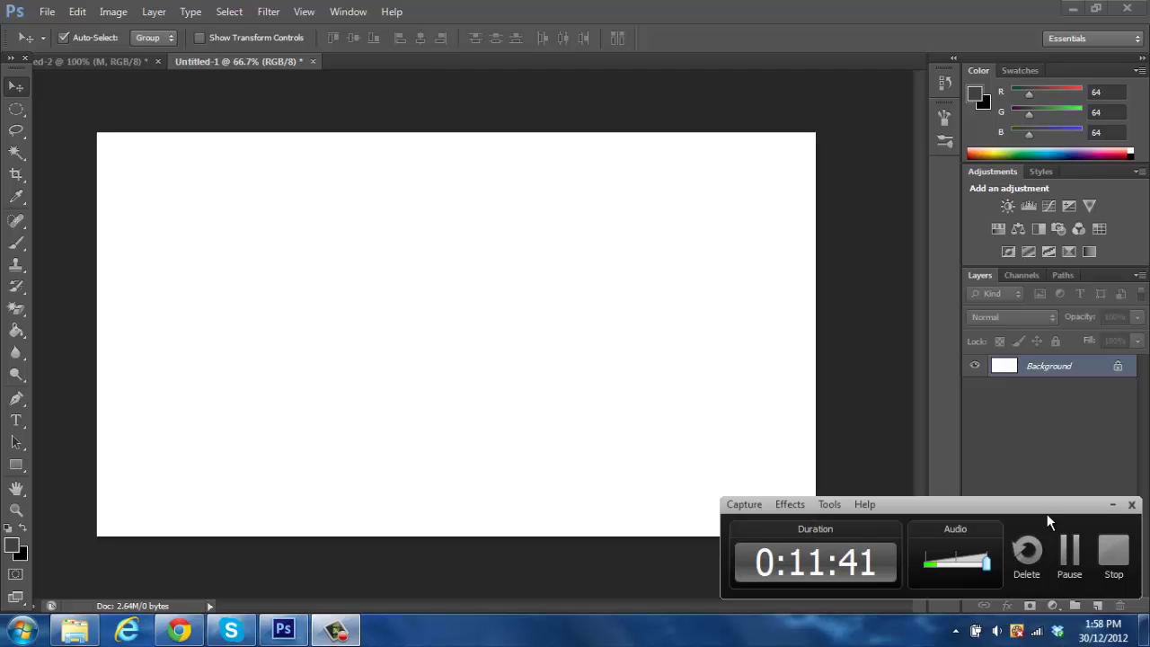
pyautogui.click(1112, 505)
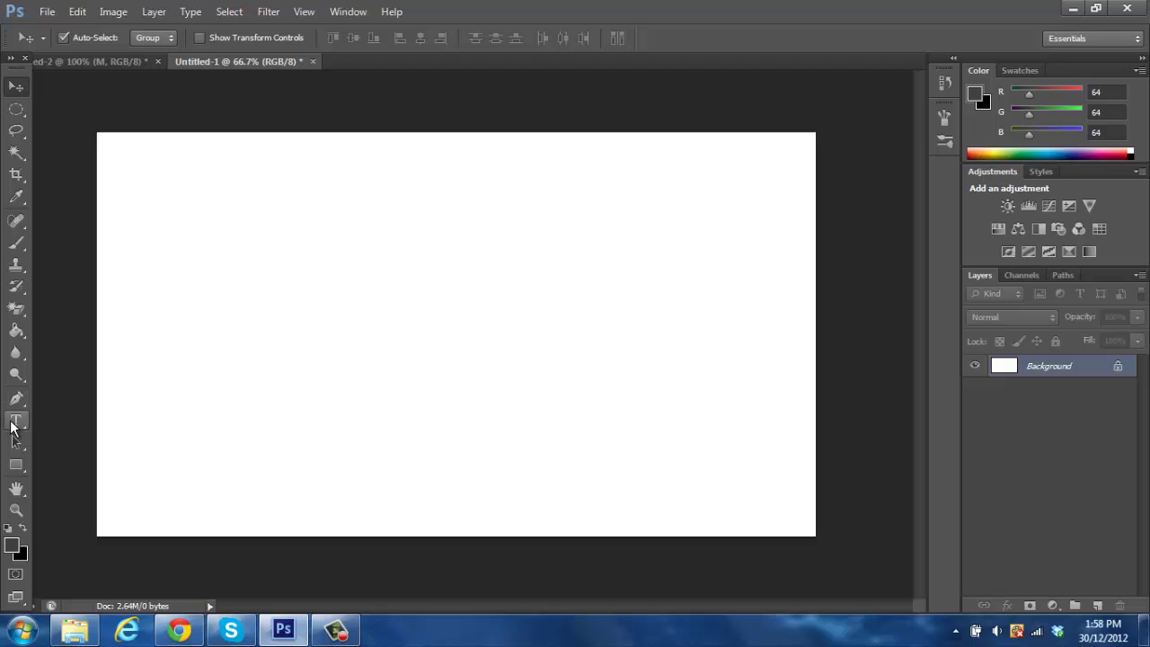
pyautogui.click(336, 630)
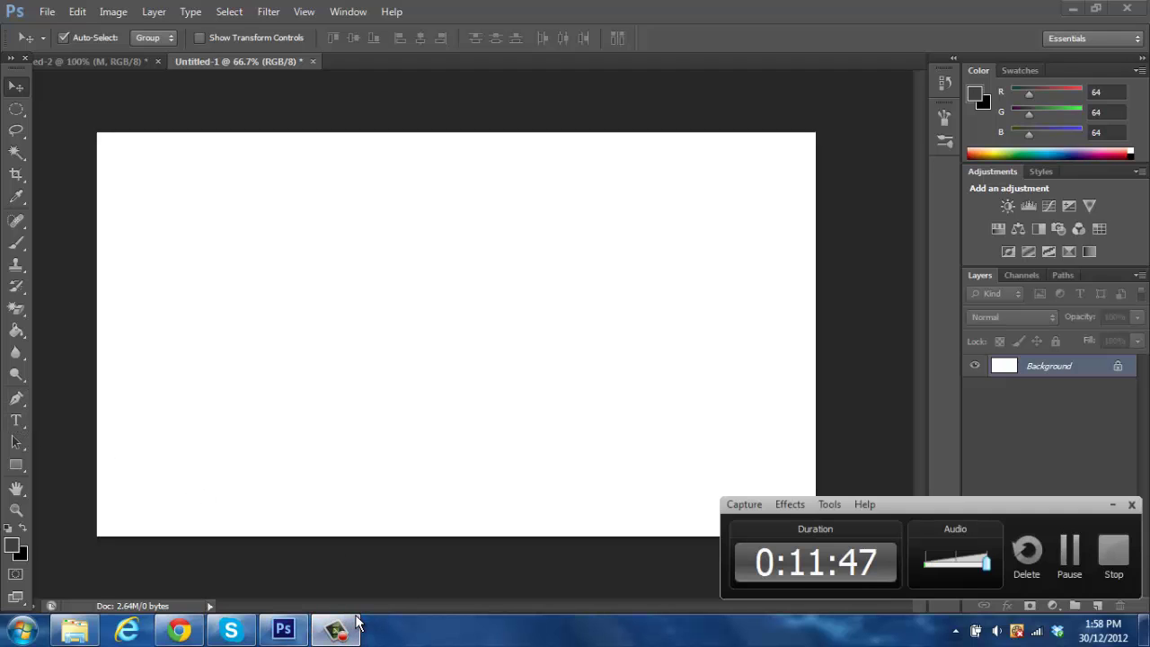